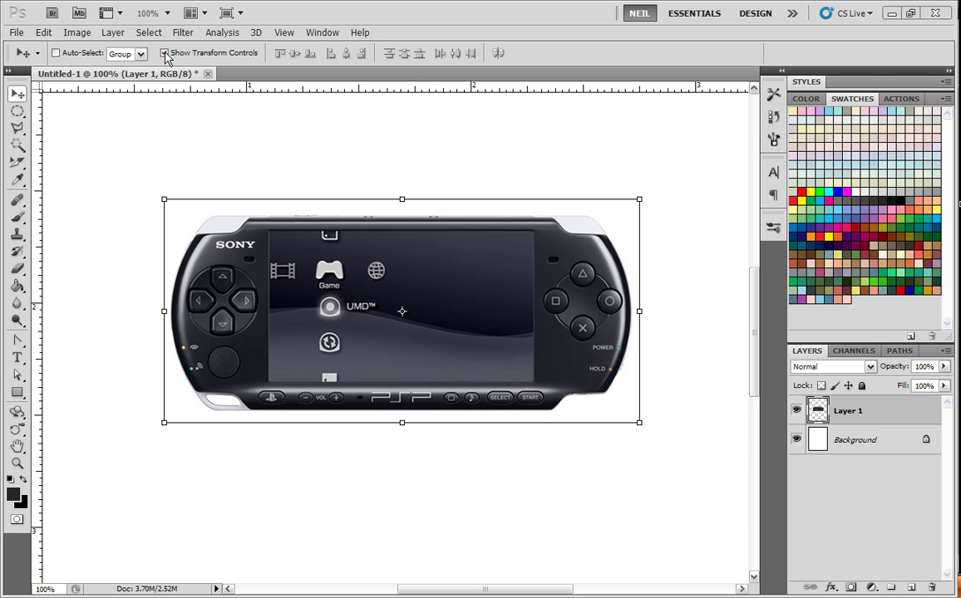
# - Turn off the transform controls and lower the opacity of the PSP image layer to 46%
pyautogui.click(165, 54)
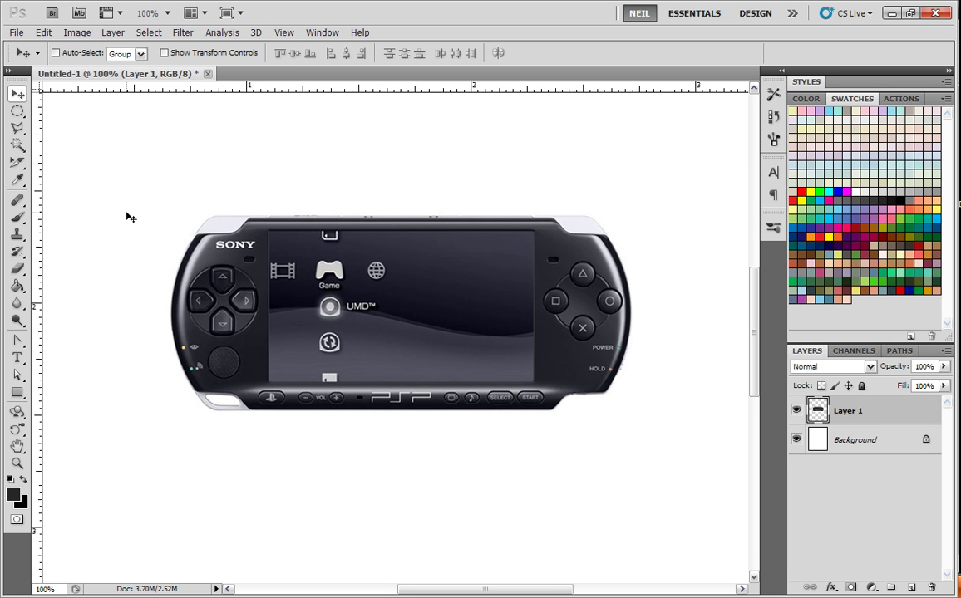
pyautogui.click(18, 112)
pyautogui.click(63, 108)
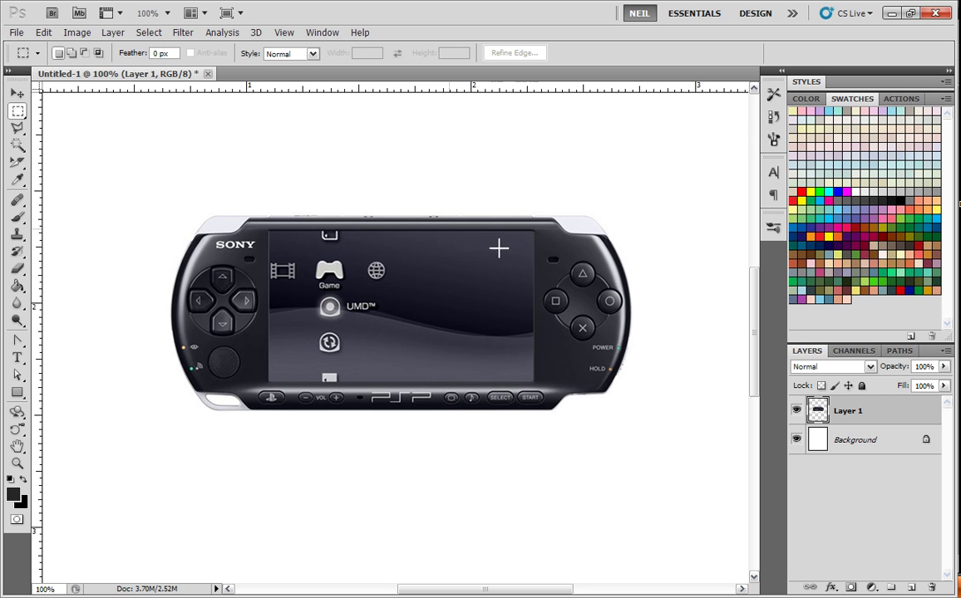
pyautogui.click(944, 367)
pyautogui.moveTo(906, 391); pyautogui.dragTo(904, 389)
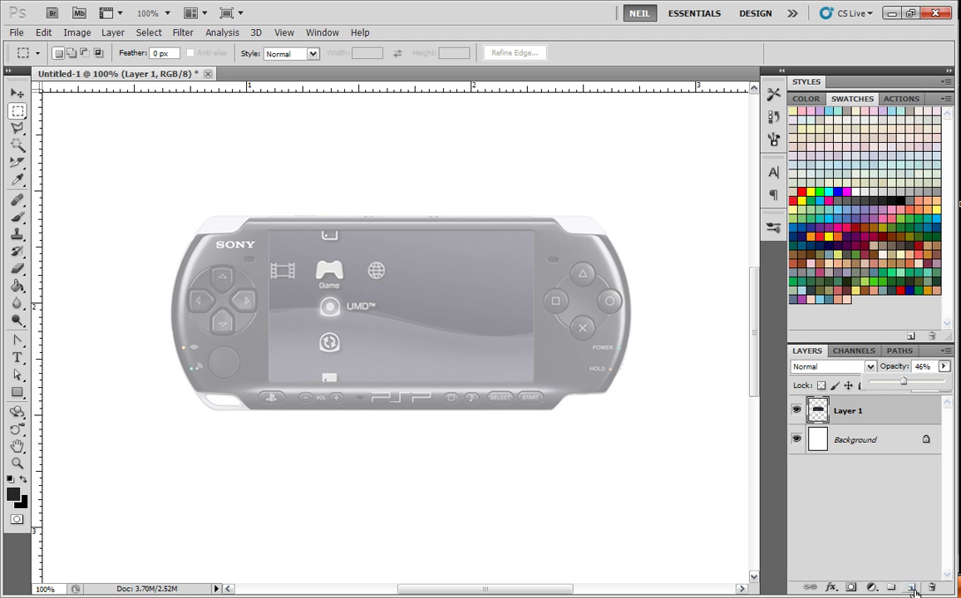
# - Add a new layer above the PSP image and make a rectangular selection around the whole console
pyautogui.hotkey('ctrl', 'shift', 'alt', 'n')
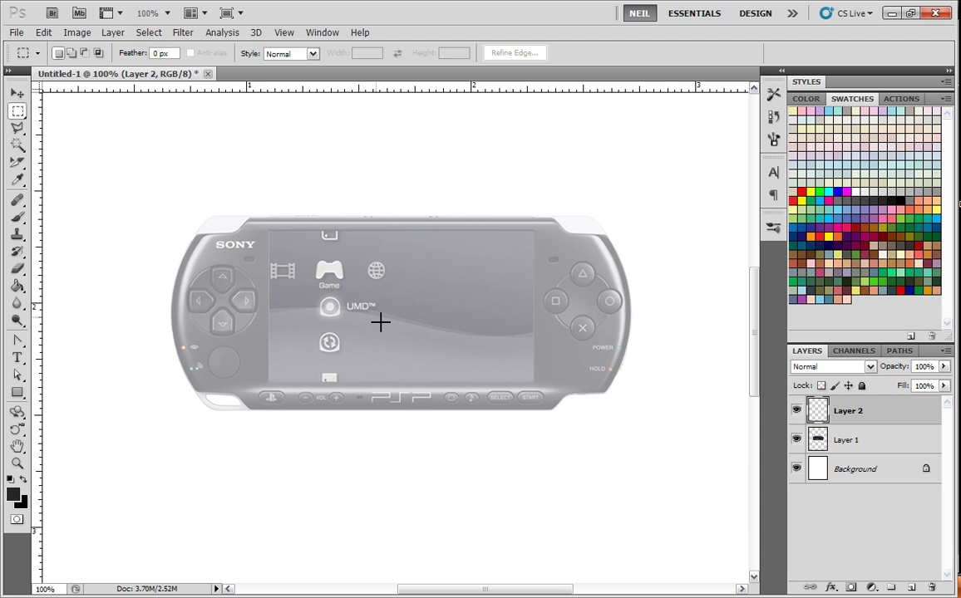
pyautogui.moveTo(173, 211); pyautogui.dragTo(631, 409)
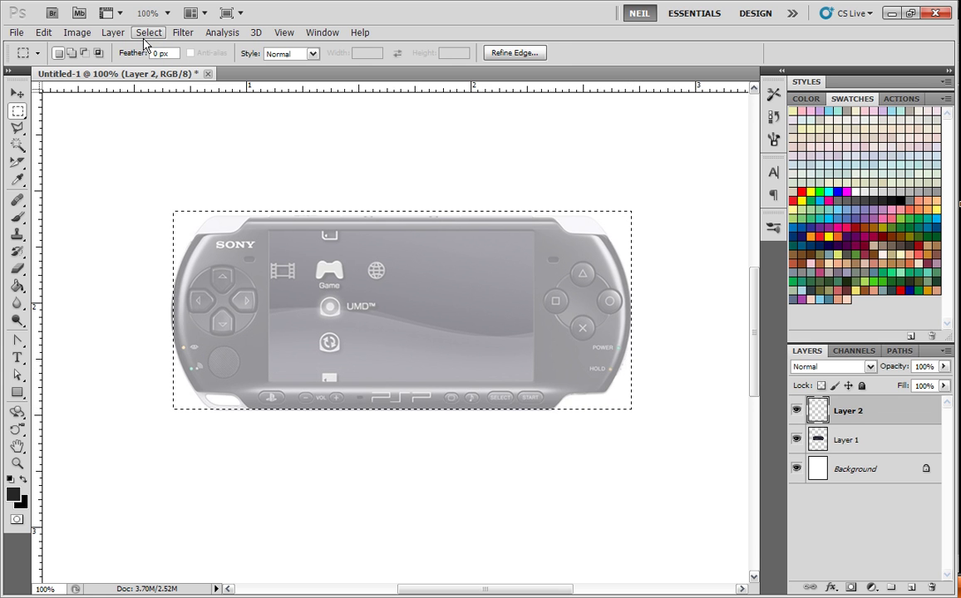
pyautogui.rightClick(18, 110)
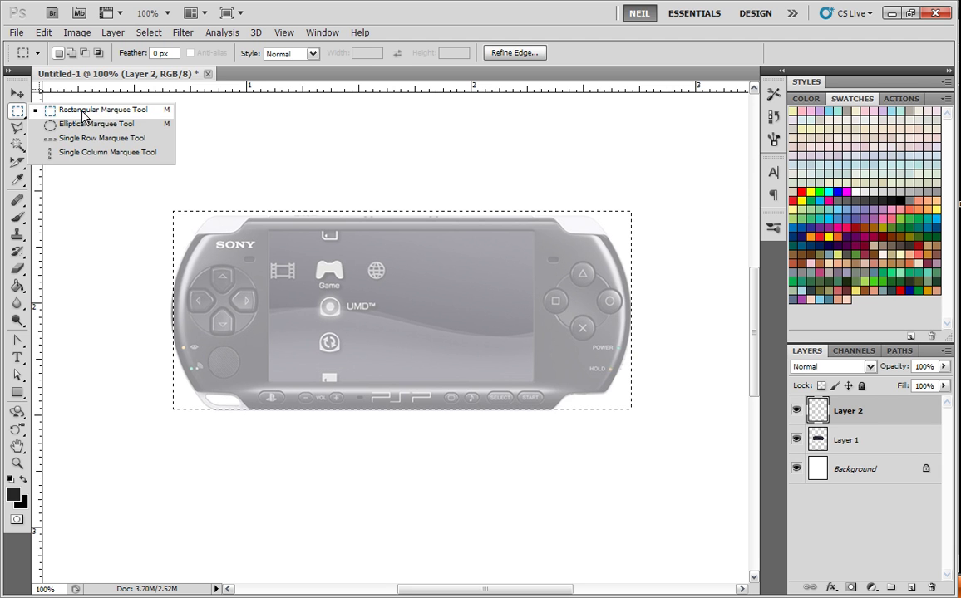
pyautogui.click(85, 113)
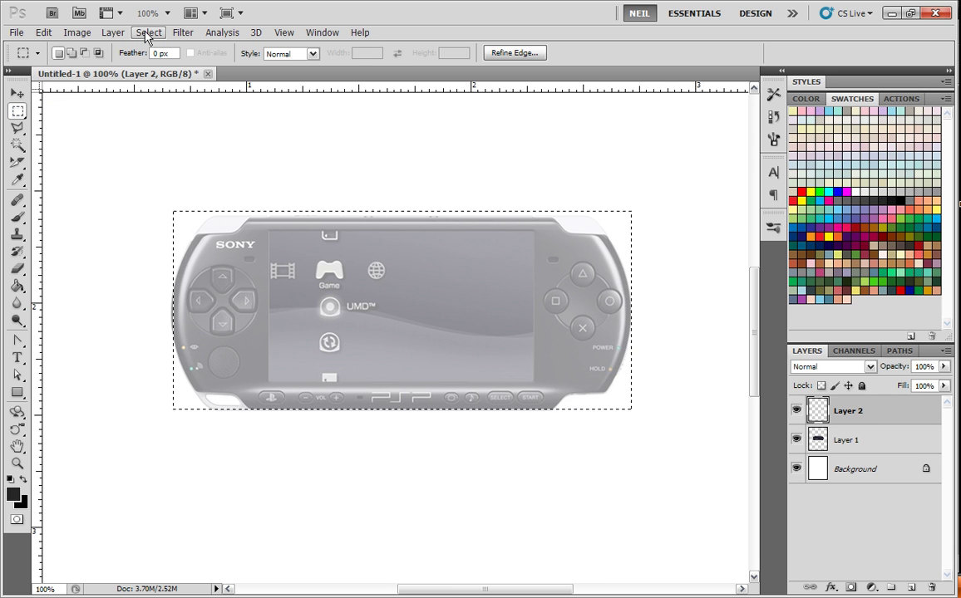
pyautogui.click(147, 33)
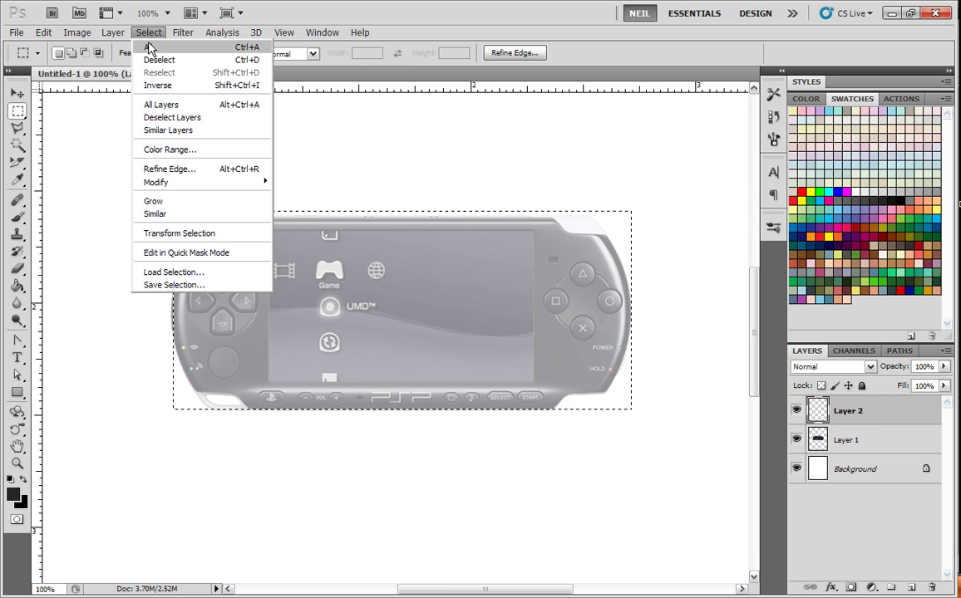
pyautogui.click(173, 87)
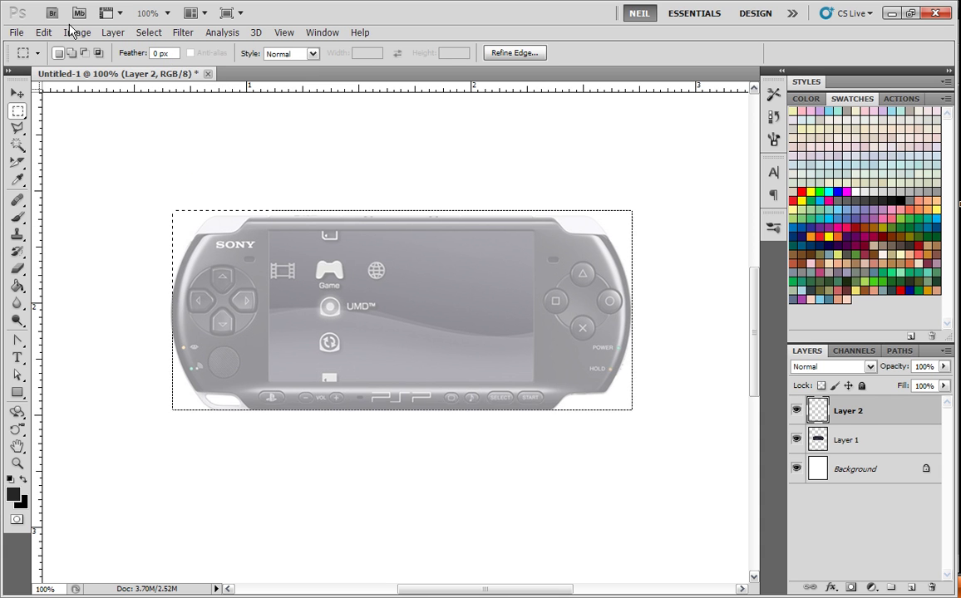
pyautogui.click(43, 33)
pyautogui.click(75, 46)
# - Transform the rectangular selection to fit the console's edges, scaling it to 100.49% width and 96.99% height
pyautogui.click(148, 33)
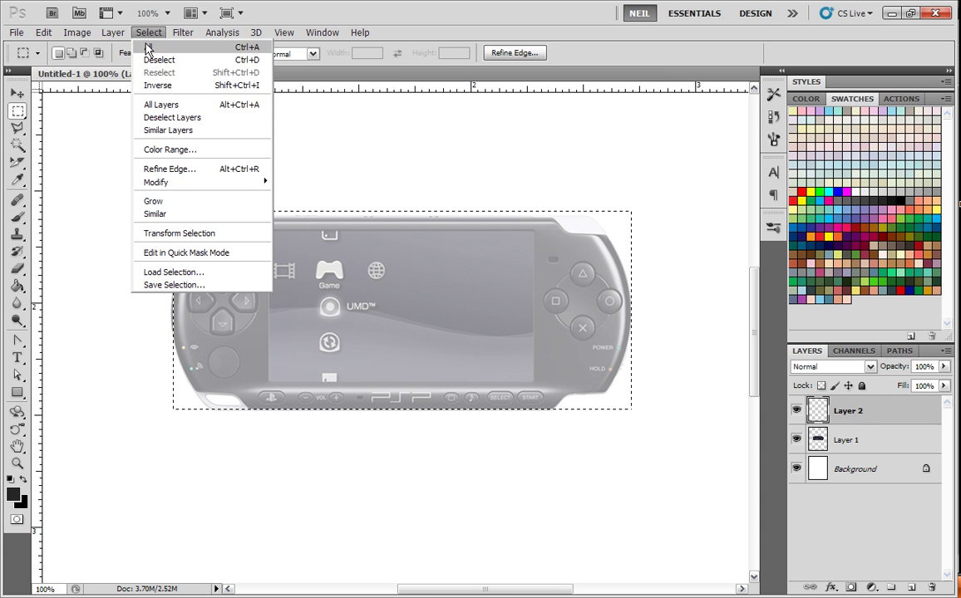
pyautogui.click(179, 233)
pyautogui.moveTo(400, 209); pyautogui.dragTo(403, 217)
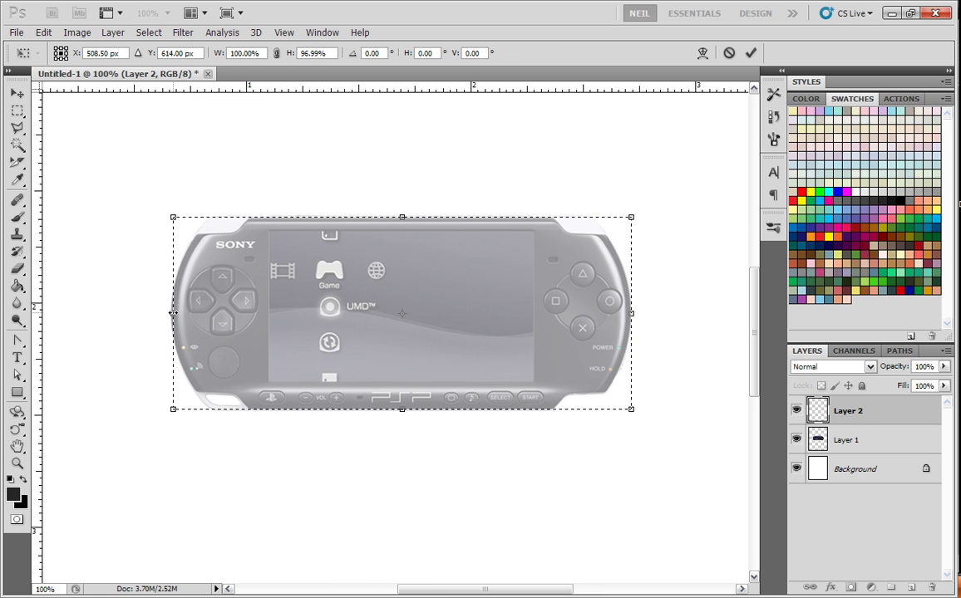
pyautogui.moveTo(173, 312); pyautogui.dragTo(171, 313)
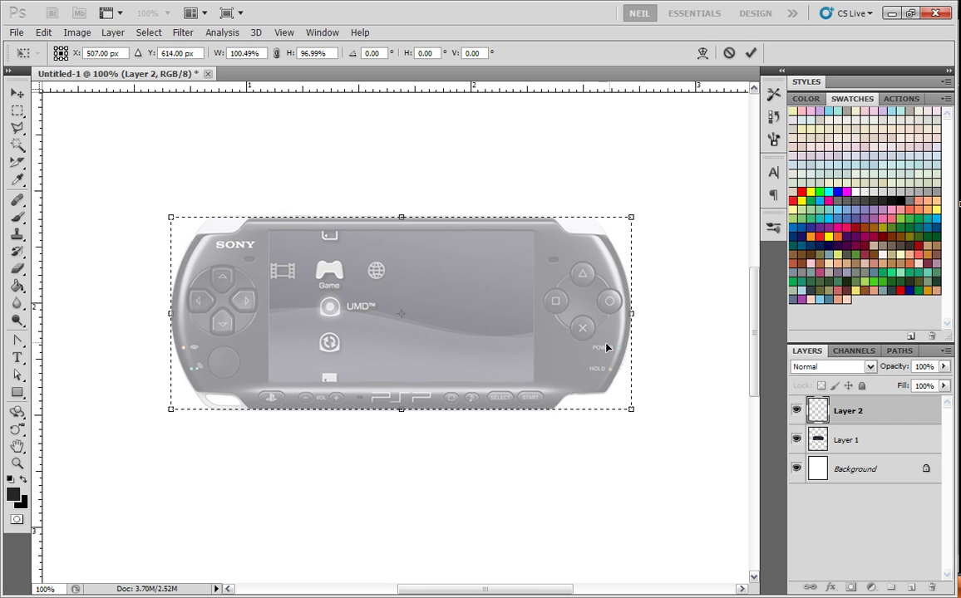
pyautogui.click(748, 53)
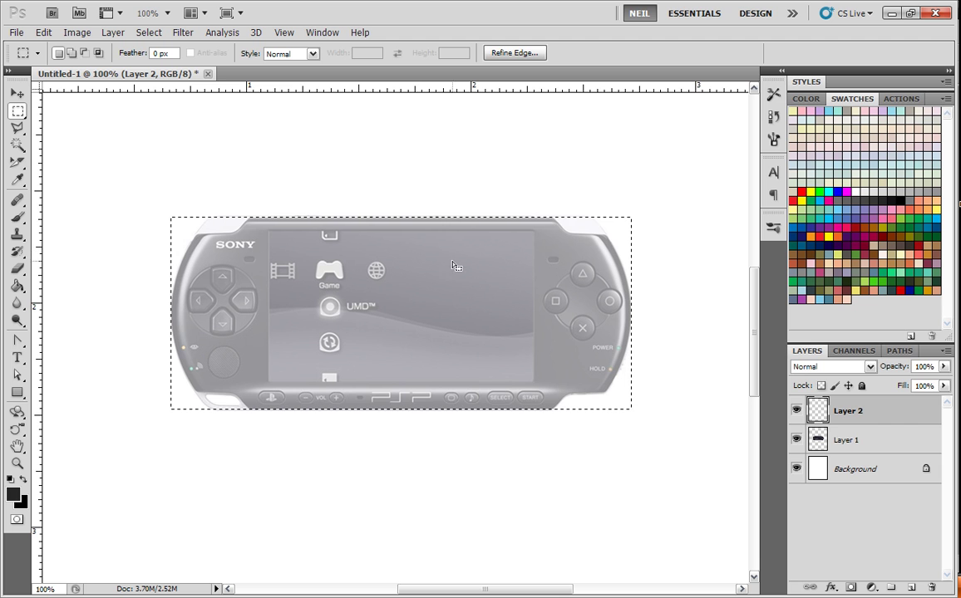
# - Fill the selection on the new layer with the dark foreground colour and deselect it
pyautogui.click(18, 287)
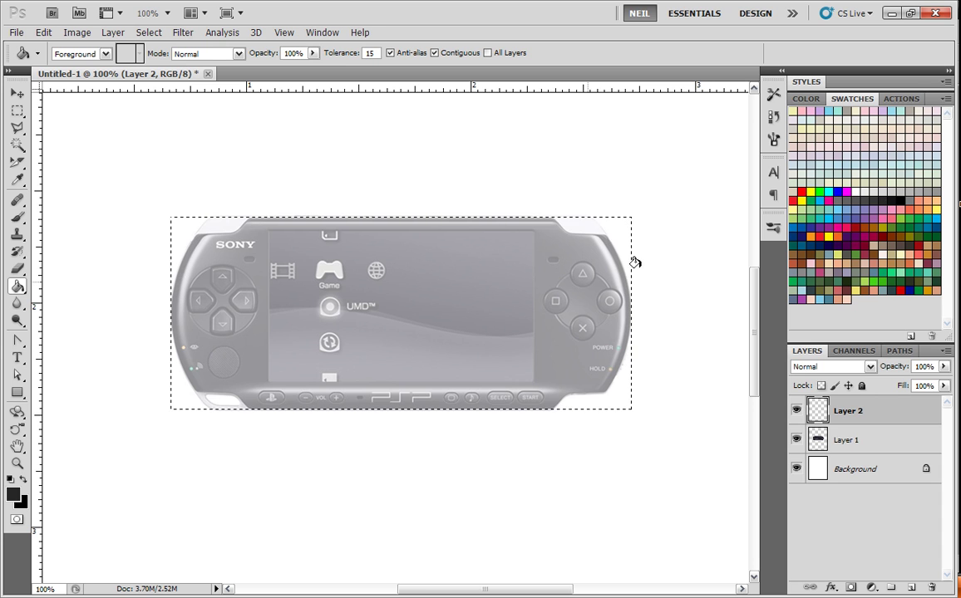
pyautogui.click(425, 307)
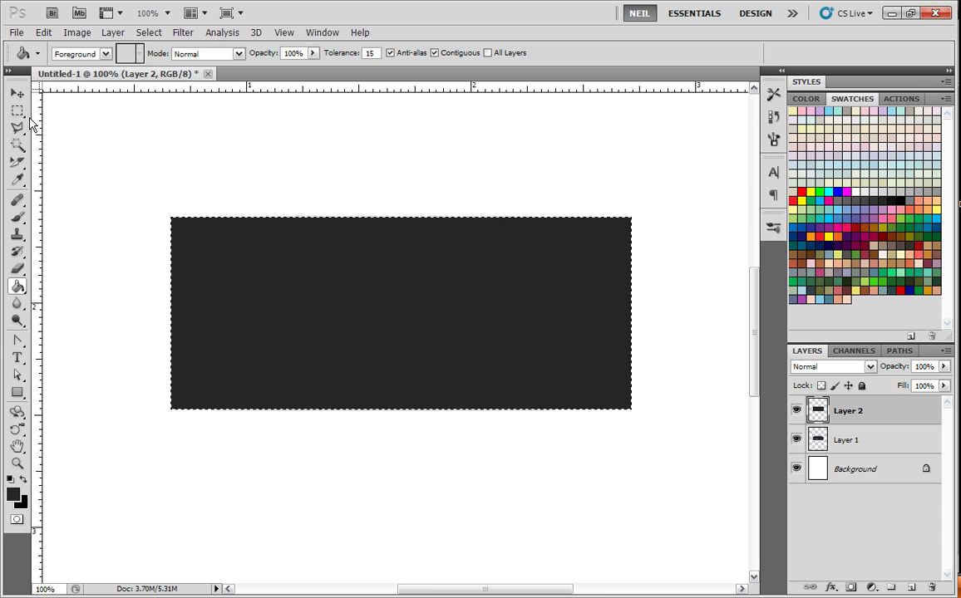
pyautogui.press('m')
pyautogui.hotkey('ctrl', 'd')
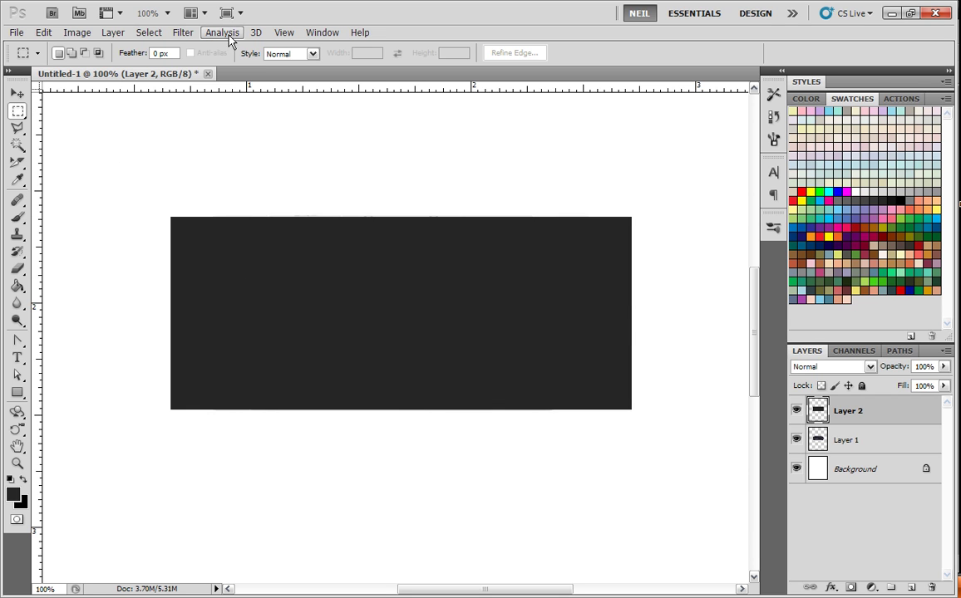
# - Place a horizontal guide through the middle of the dark rectangle and a vertical guide just inside its left edge
pyautogui.click(285, 34)
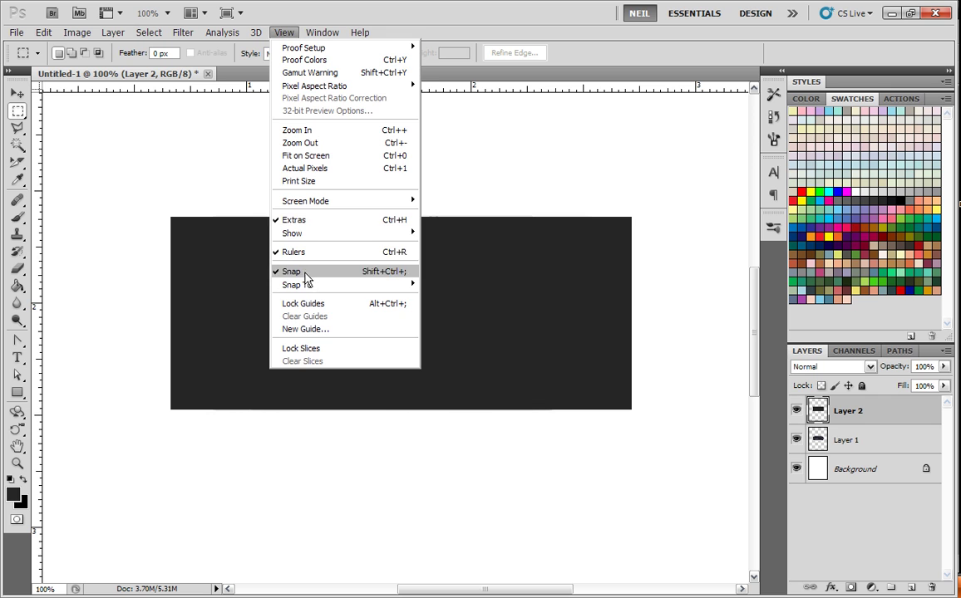
pyautogui.click(131, 94)
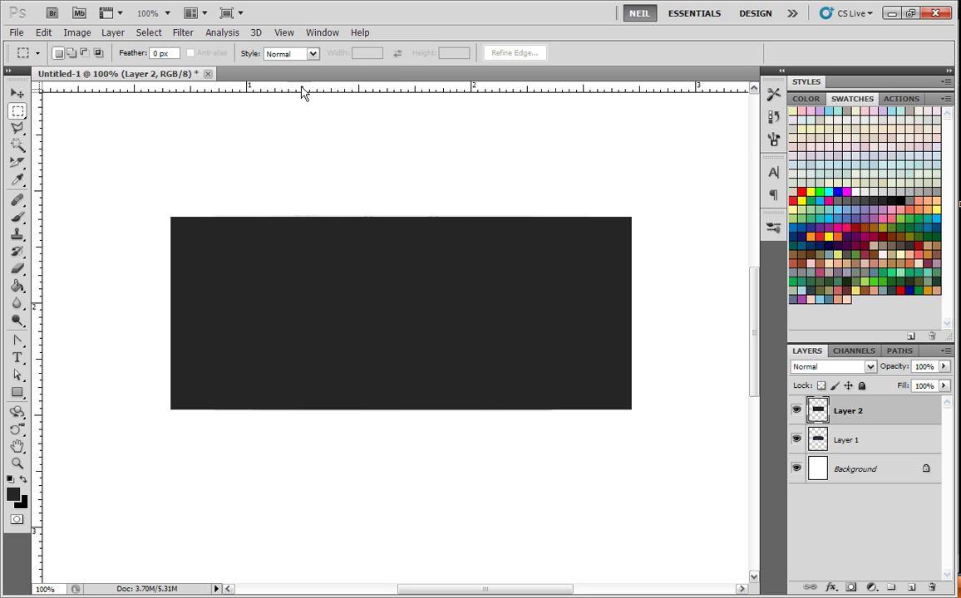
pyautogui.moveTo(303, 93); pyautogui.dragTo(345, 310)
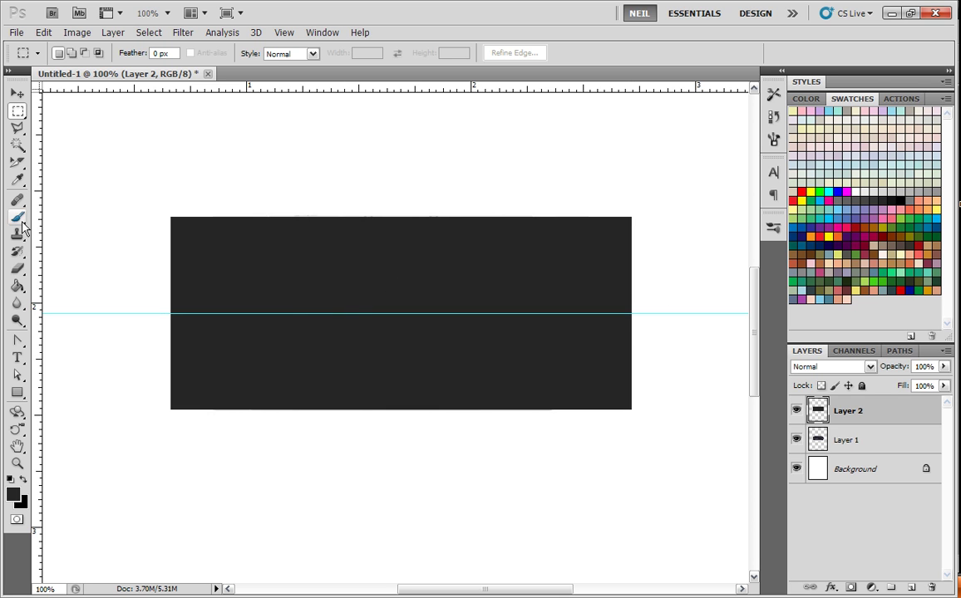
pyautogui.moveTo(36, 224); pyautogui.dragTo(193, 240)
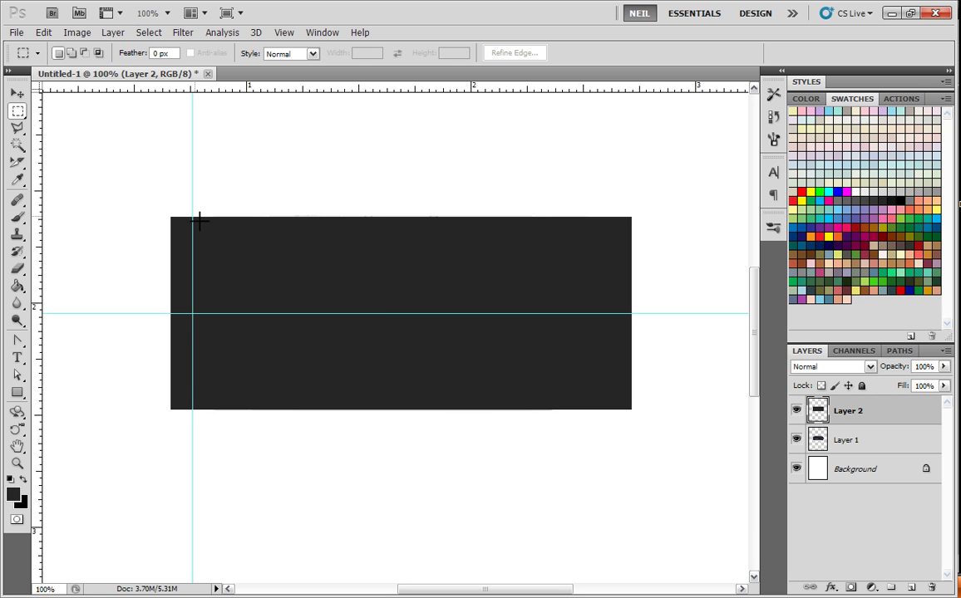
pyautogui.moveTo(361, 363); pyautogui.dragTo(382, 388)
pyautogui.click(132, 167)
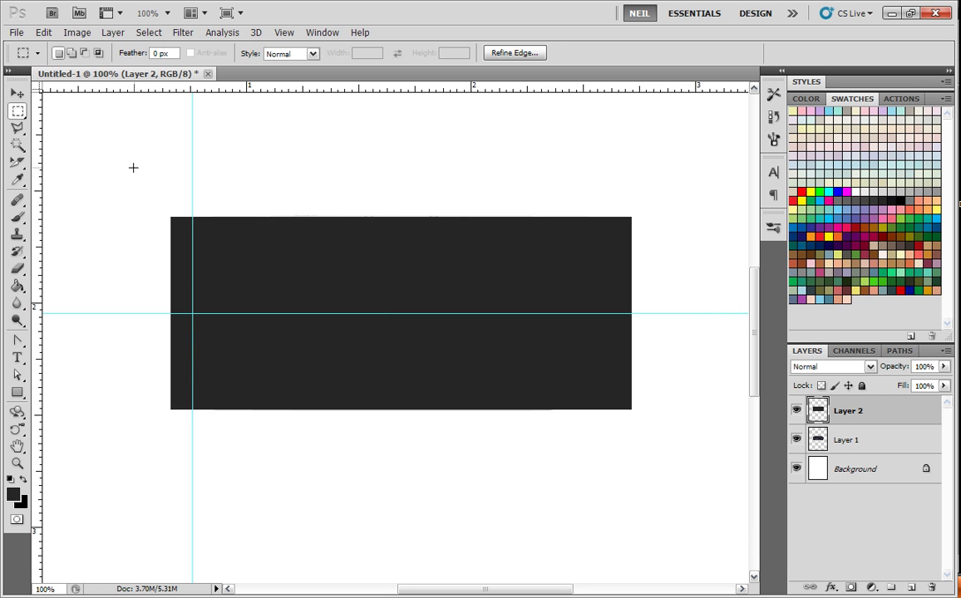
pyautogui.rightClick(25, 117)
pyautogui.click(264, 181)
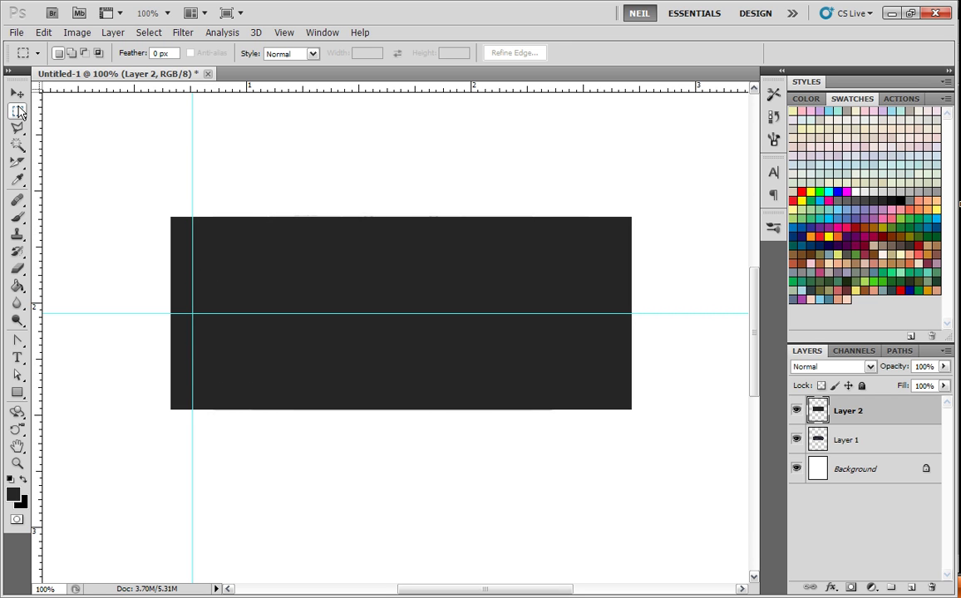
# - Draw a tall elliptical selection and place it with its left edge on the vertical guide, centred on the horizontal guide
pyautogui.rightClick(24, 113)
pyautogui.click(87, 124)
pyautogui.moveTo(159, 153)
pyautogui.mouseDown()
pyautogui.moveTo(224, 207)
pyautogui.moveTo(285, 348)
pyautogui.mouseUp()
pyautogui.moveTo(220, 250); pyautogui.dragTo(259, 296)
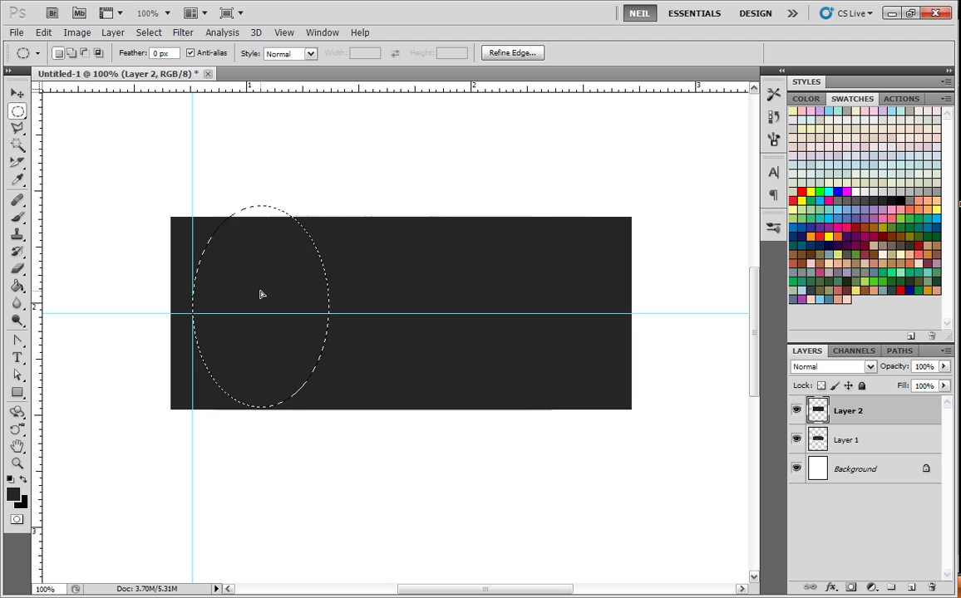
# - Transform the elliptical selection to 116.67% height and move it over the dark rectangle's left end
pyautogui.click(148, 34)
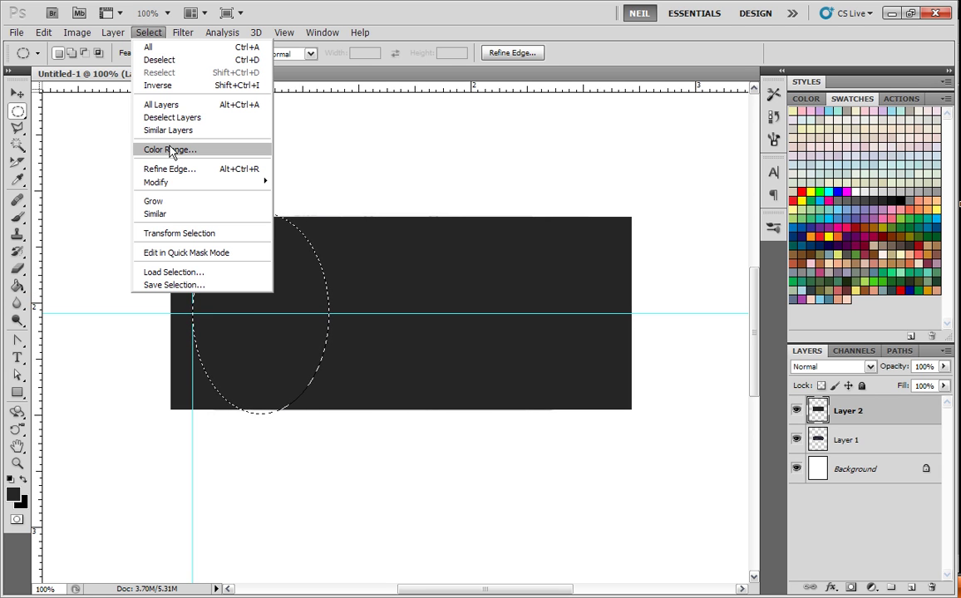
pyautogui.click(182, 233)
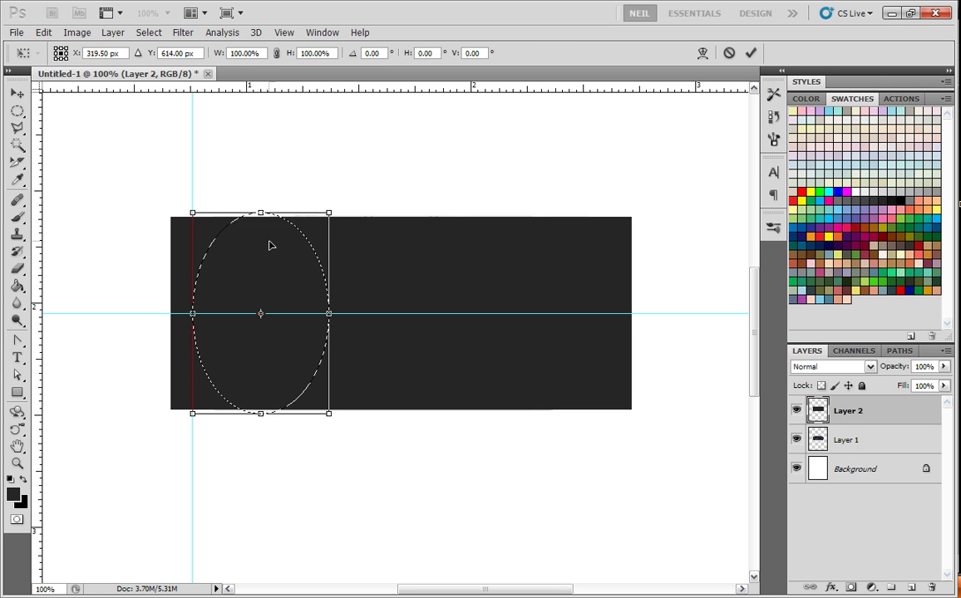
pyautogui.moveTo(260, 214); pyautogui.dragTo(261, 185)
pyautogui.moveTo(270, 249); pyautogui.dragTo(248, 262)
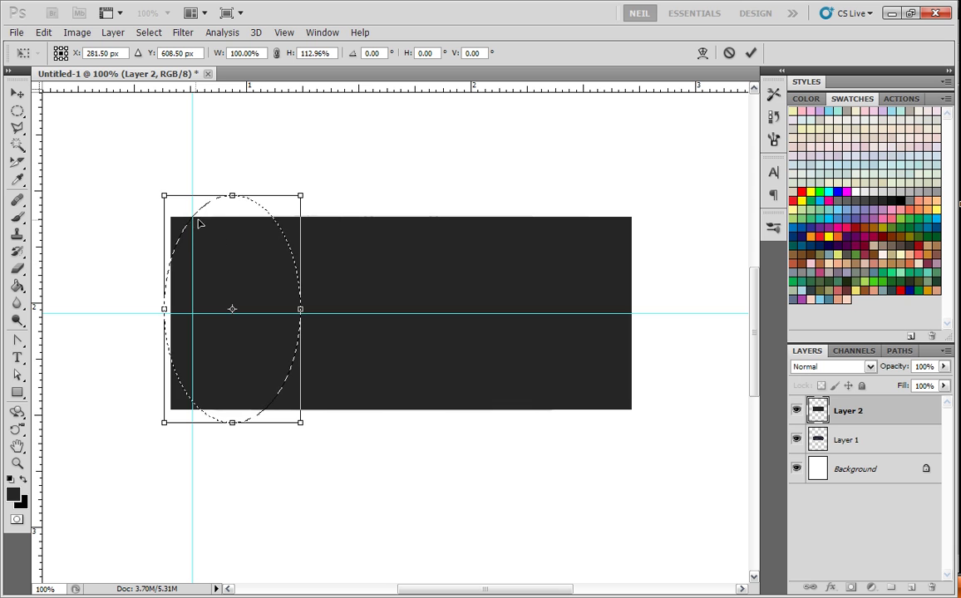
pyautogui.moveTo(237, 426); pyautogui.dragTo(236, 429)
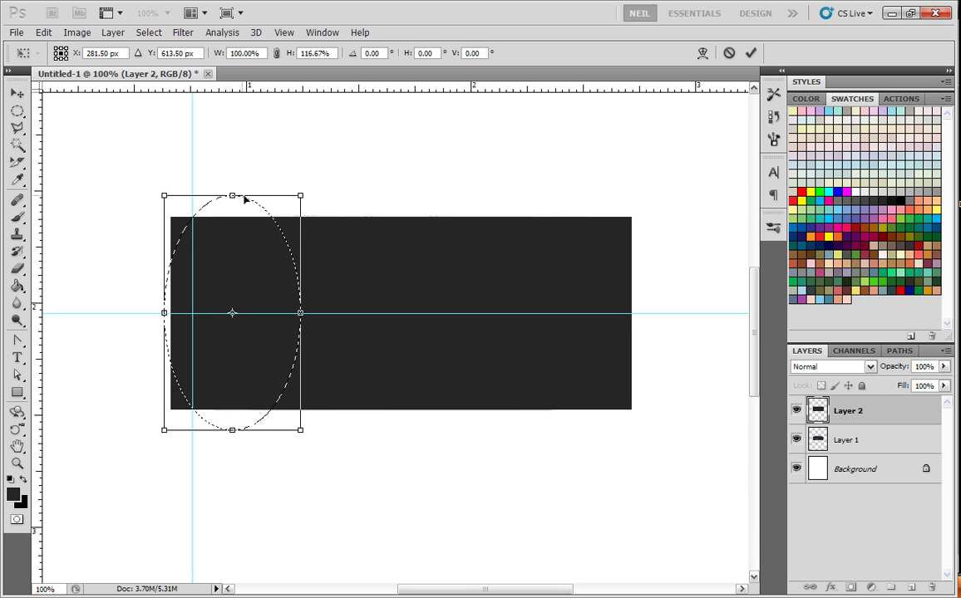
pyautogui.click(751, 52)
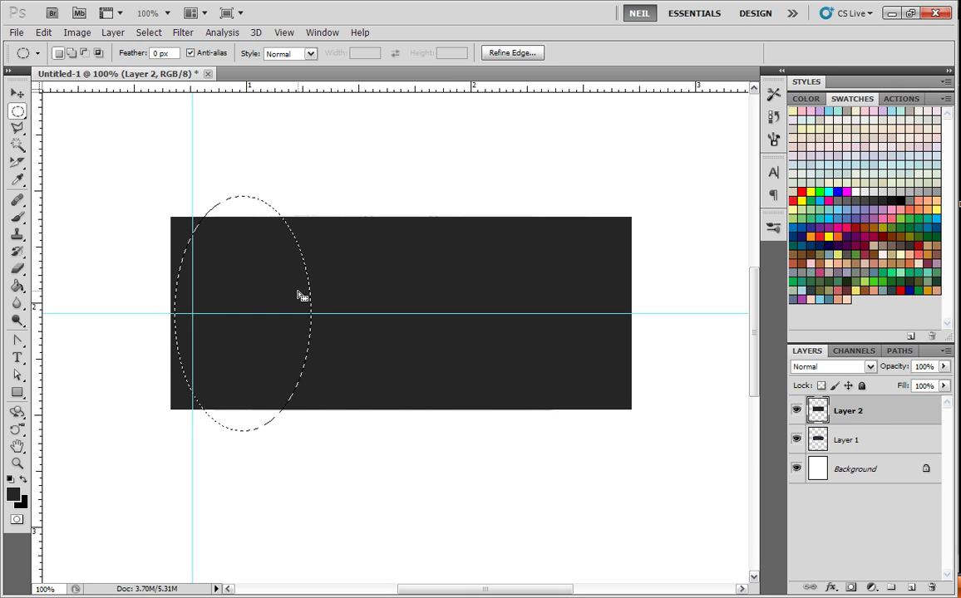
# - Widen the elliptical selection to 125.68% to match the console's left curve, hiding the rectangle layer while adjusting it
pyautogui.click(797, 411)
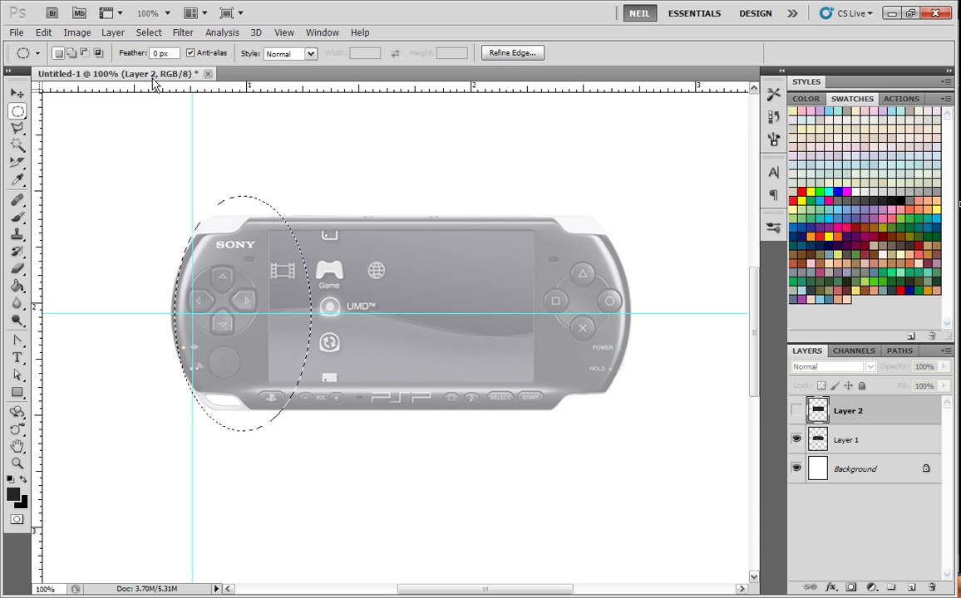
pyautogui.click(149, 33)
pyautogui.click(202, 230)
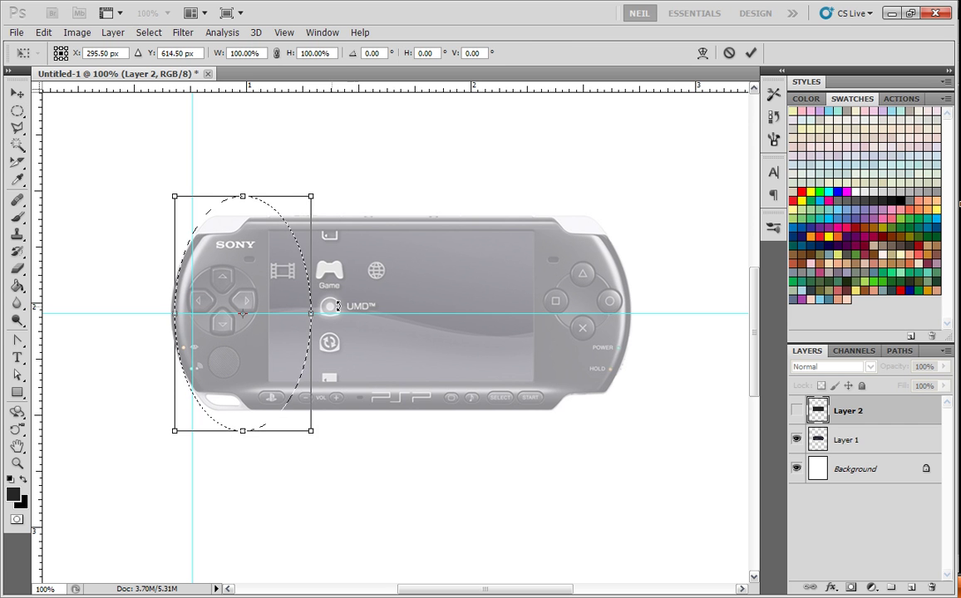
pyautogui.moveTo(310, 314); pyautogui.dragTo(349, 315)
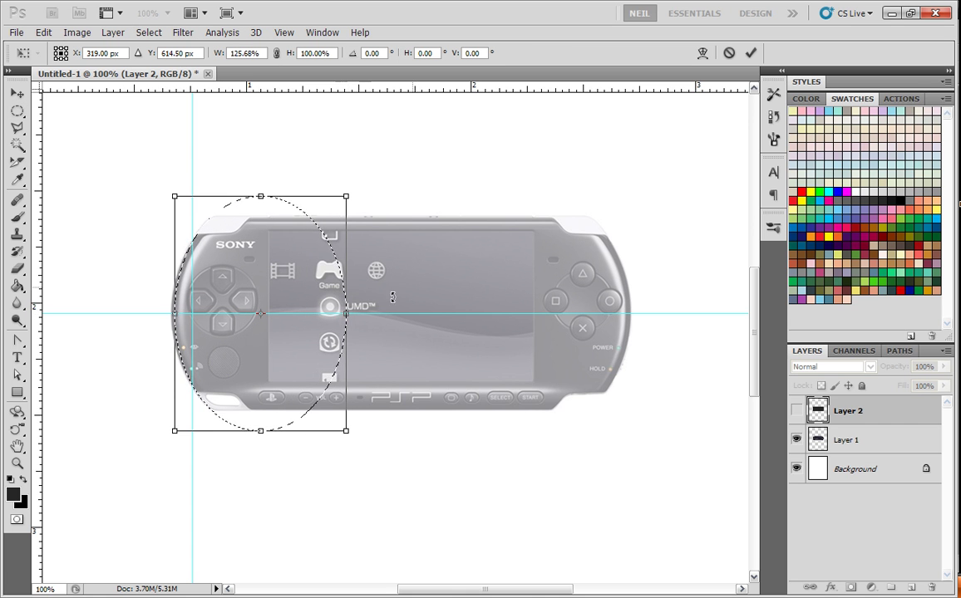
pyautogui.click(751, 52)
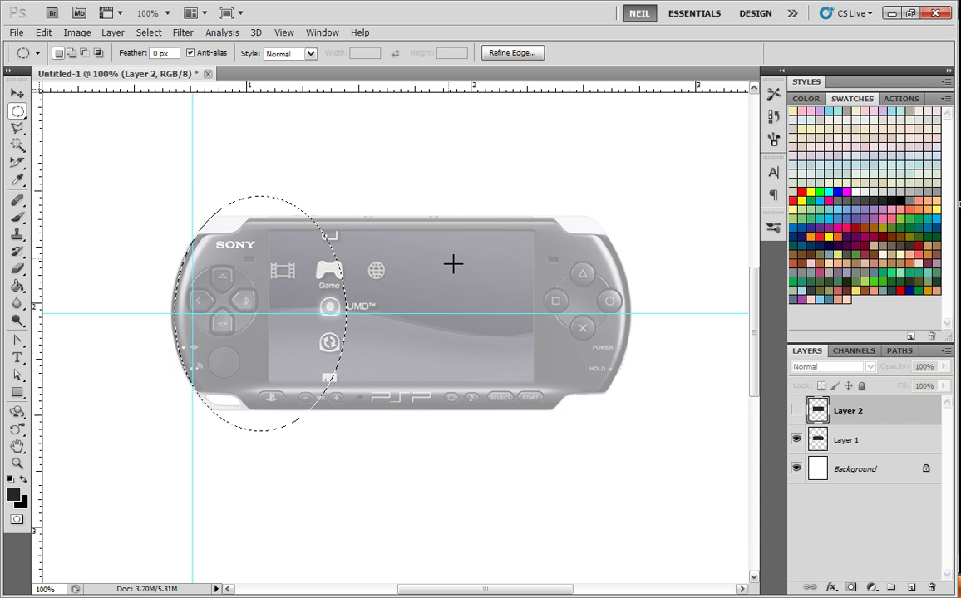
pyautogui.click(797, 411)
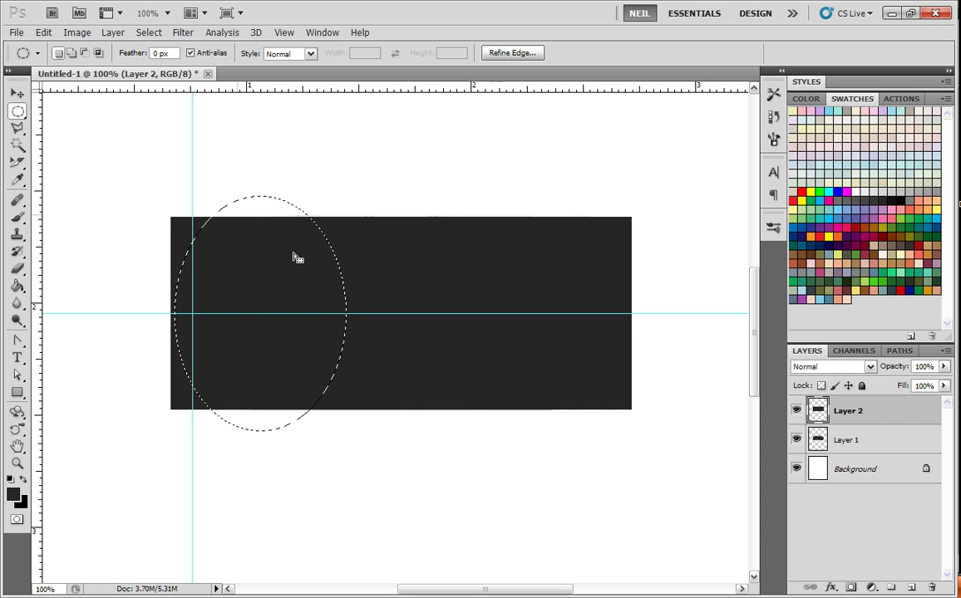
# - Add a rectangular area covering the rest of the dark rectangle to the elliptical selection, extending past its right end
pyautogui.moveTo(18, 110); pyautogui.dragTo(60, 113)
pyautogui.press('shift')
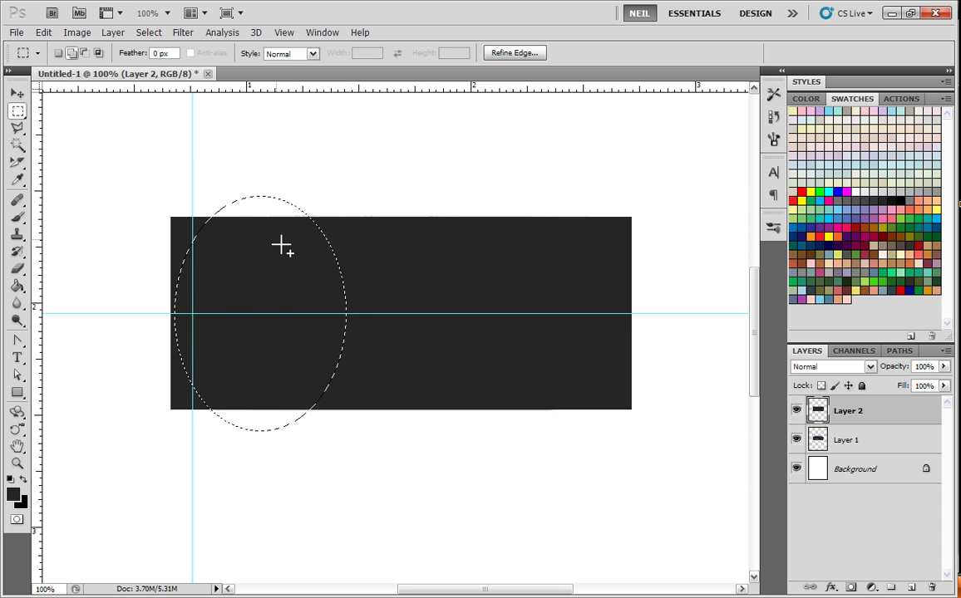
pyautogui.press('alt')
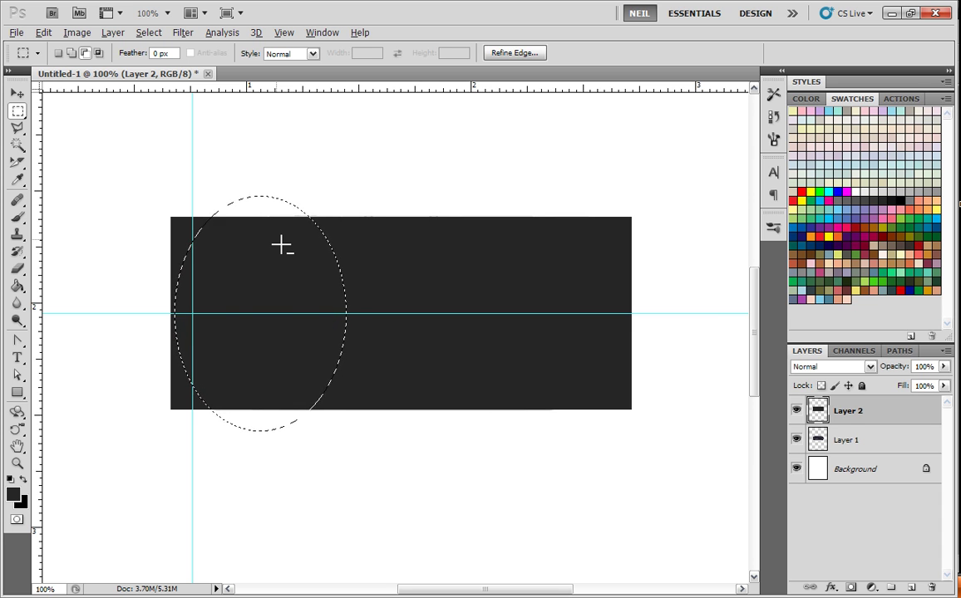
pyautogui.press('shift')
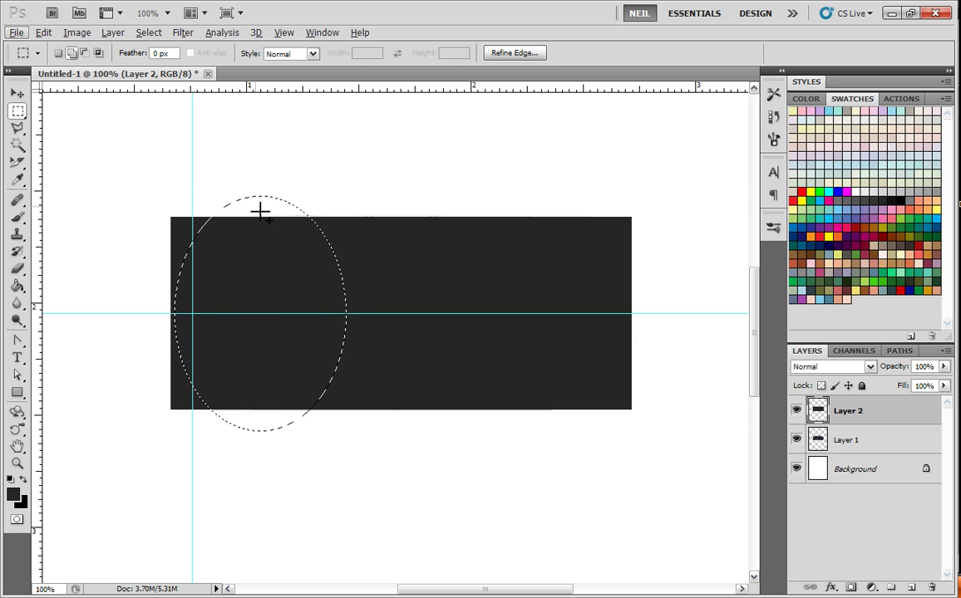
pyautogui.moveTo(418, 268); pyautogui.dragTo(662, 420)
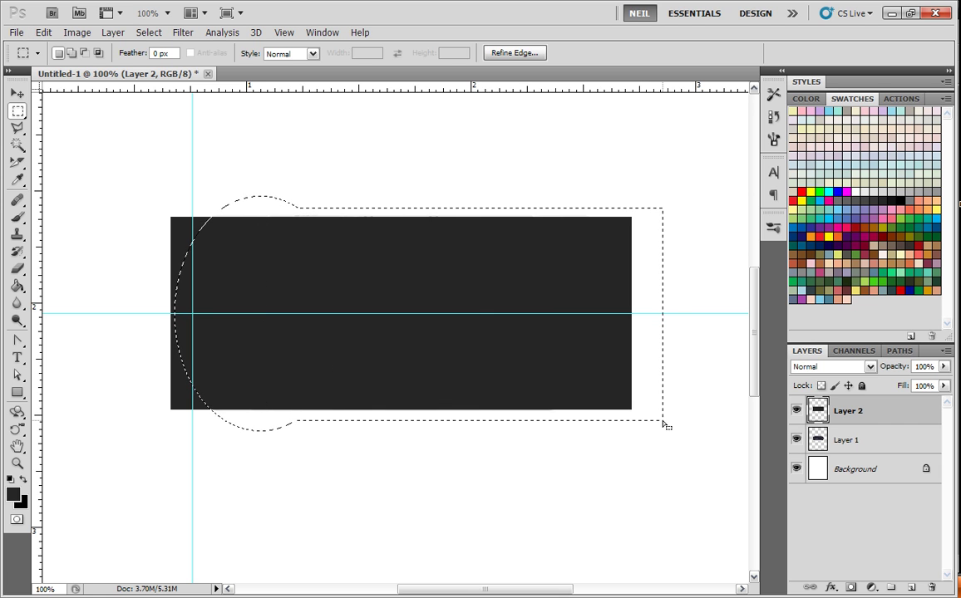
# - Invert the selection, delete the dark corners outside the left curve, and deselect
pyautogui.click(133, 34)
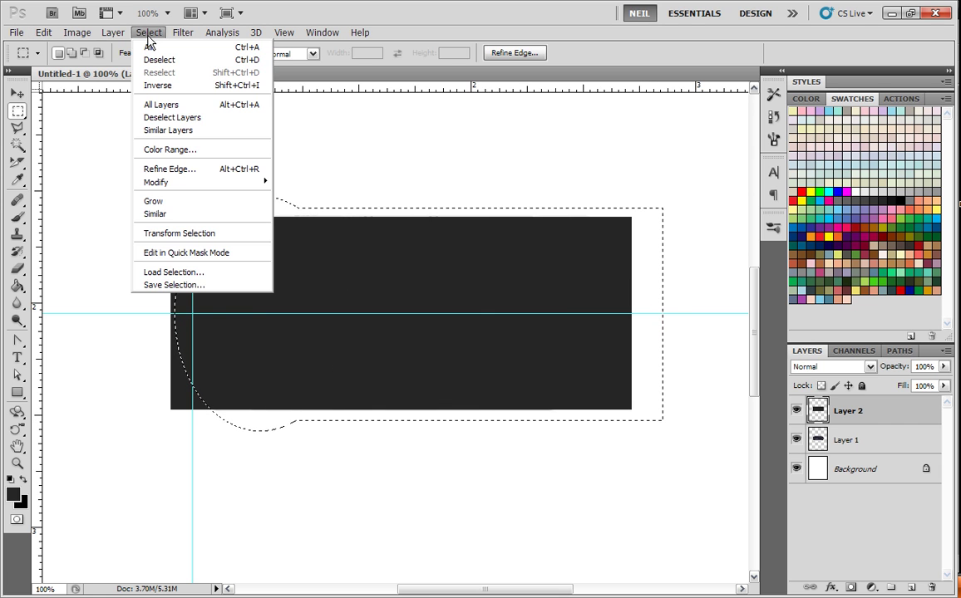
pyautogui.click(166, 87)
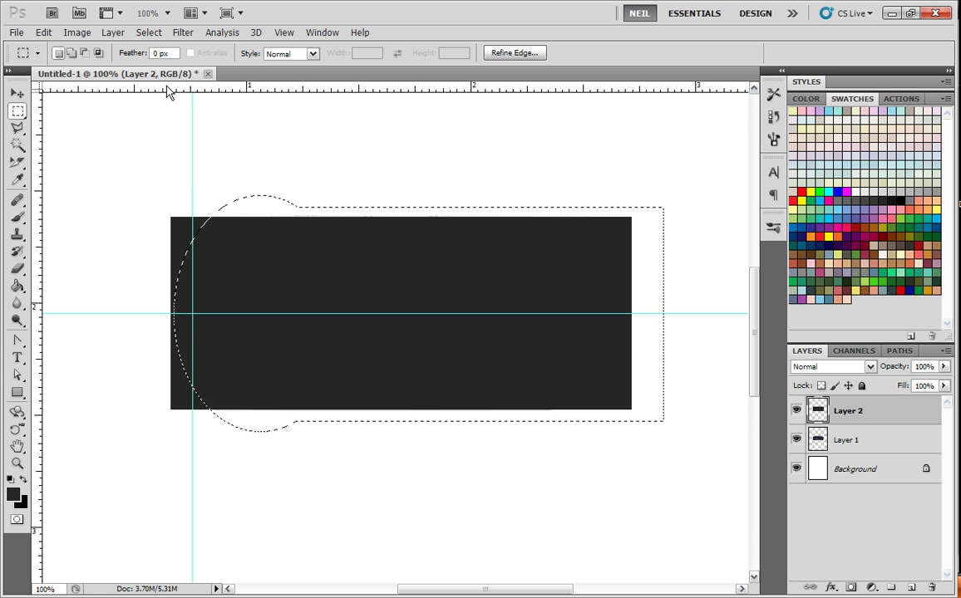
pyautogui.press('Delete')
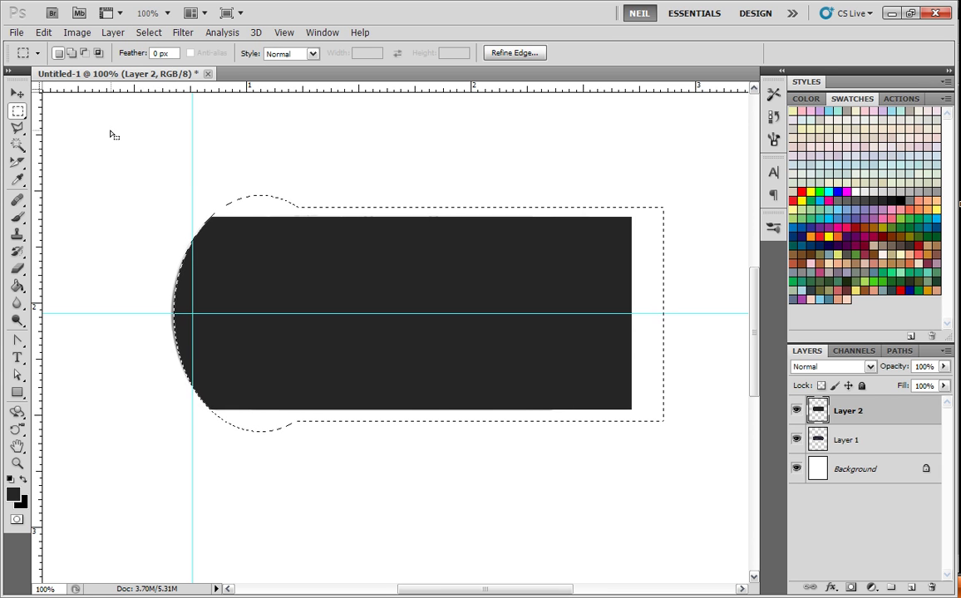
pyautogui.hotkey('ctrl', 'd')
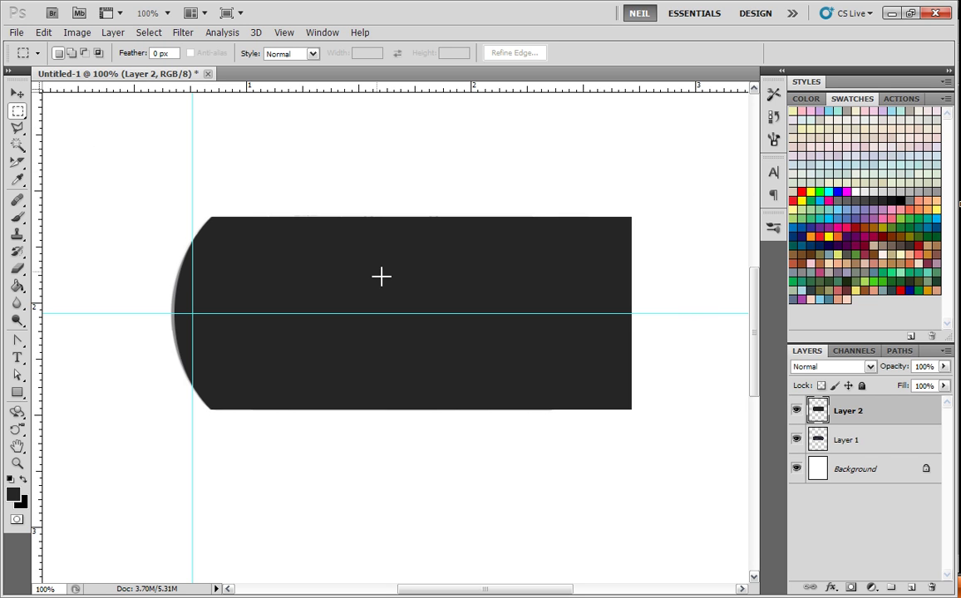
# - Lower Layer 2's opacity to 76% and draw a closed four-point Pen path around the body's upper-left corner notch
pyautogui.click(943, 367)
pyautogui.moveTo(944, 386); pyautogui.dragTo(928, 384)
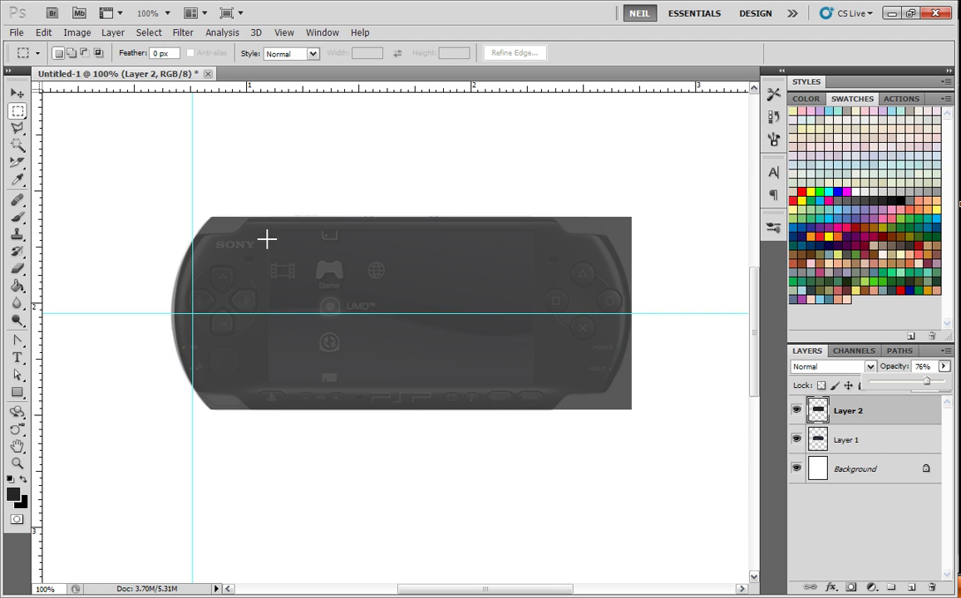
pyautogui.click(24, 349)
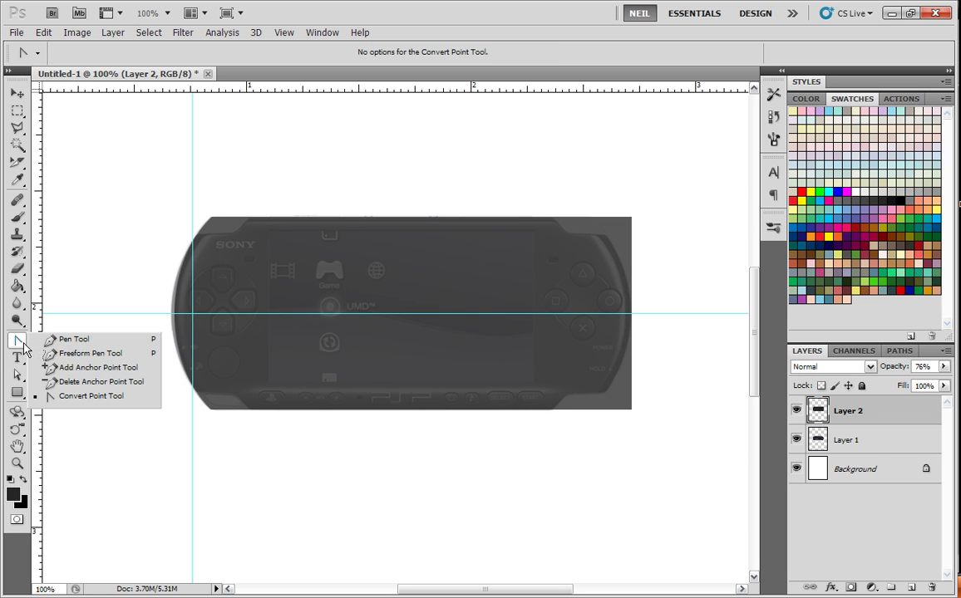
pyautogui.click(47, 339)
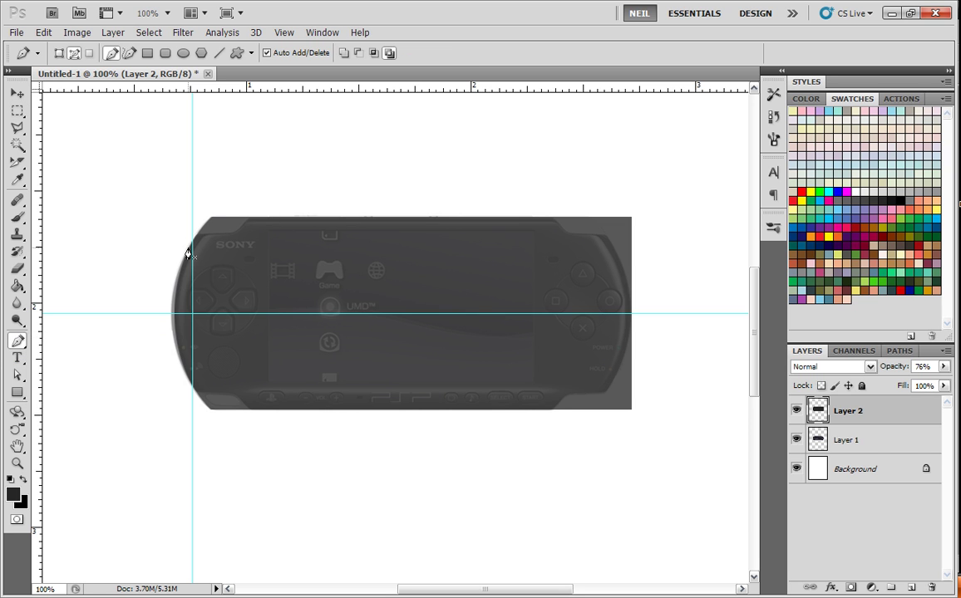
pyautogui.hotkey('ctrl', '+')
pyautogui.hotkey('ctrl', '+')
pyautogui.moveTo(231, 235); pyautogui.dragTo(399, 247)
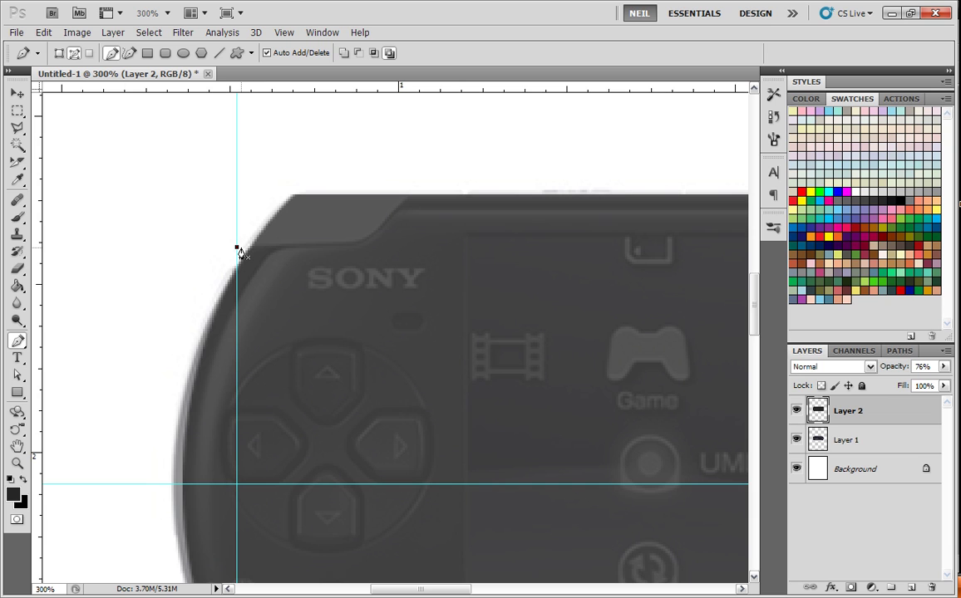
pyautogui.click(371, 248)
pyautogui.click(278, 179)
pyautogui.click(237, 248)
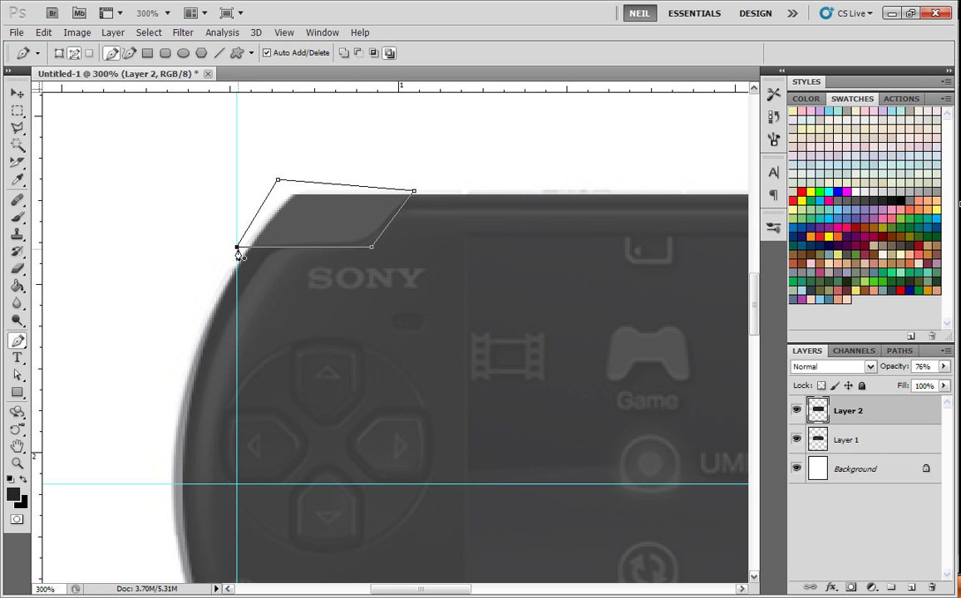
# - Convert the notch path's lower-right and upper-right corner points to smooth points, bending its right side into an S-curve
pyautogui.click(18, 343)
pyautogui.click(92, 396)
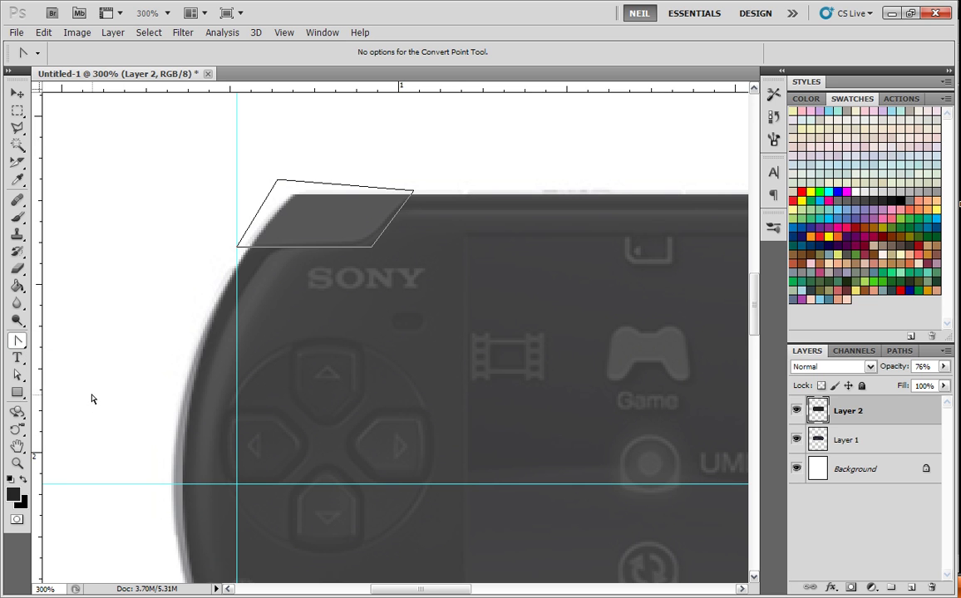
pyautogui.click(372, 247)
pyautogui.moveTo(372, 248); pyautogui.dragTo(395, 251)
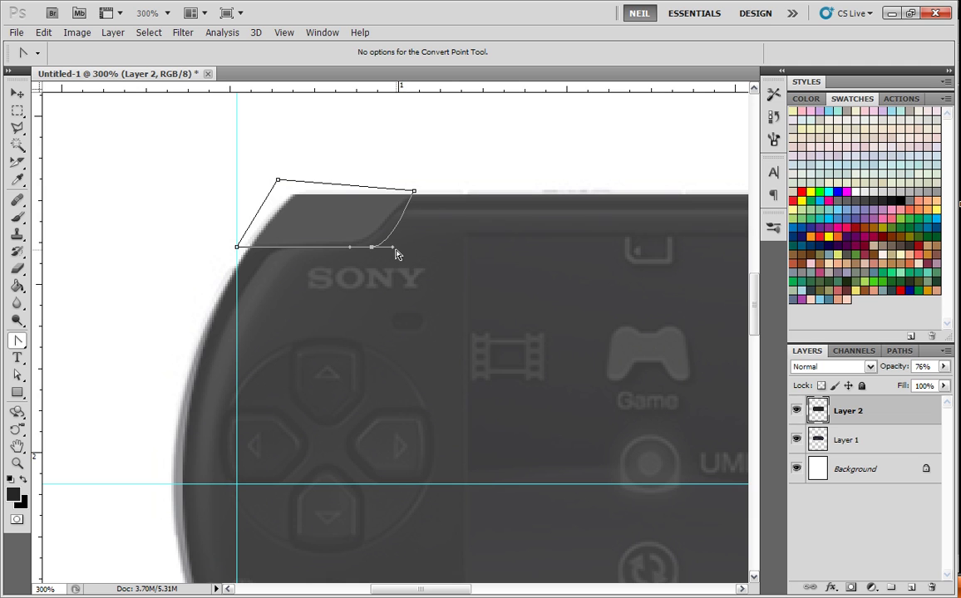
pyautogui.moveTo(398, 251); pyautogui.dragTo(394, 251)
pyautogui.moveTo(415, 193); pyautogui.dragTo(434, 189)
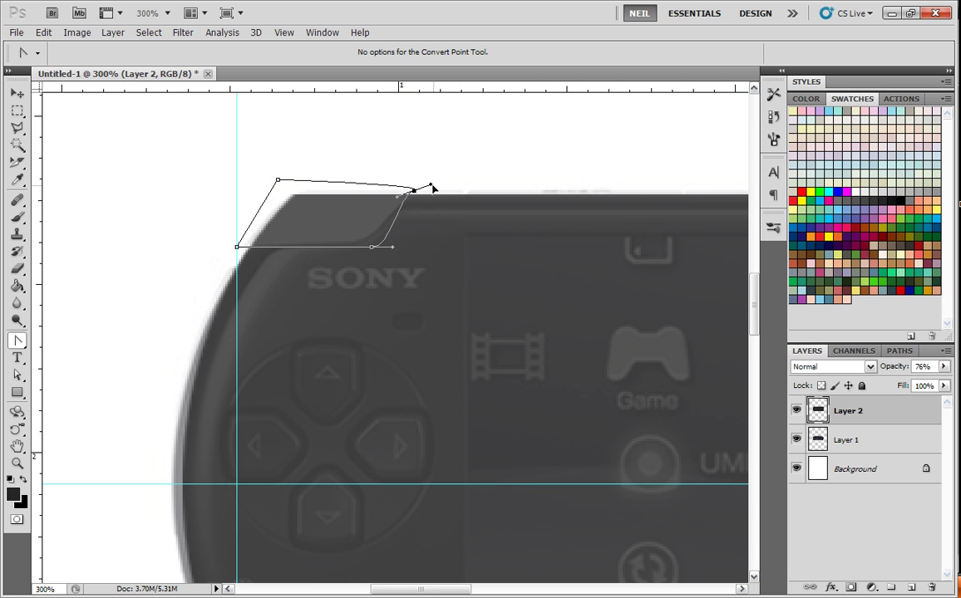
# - Shift the whole notch path slightly left and pull its upper-right anchor point outward along the body's top edge
pyautogui.click(18, 372)
pyautogui.click(18, 374)
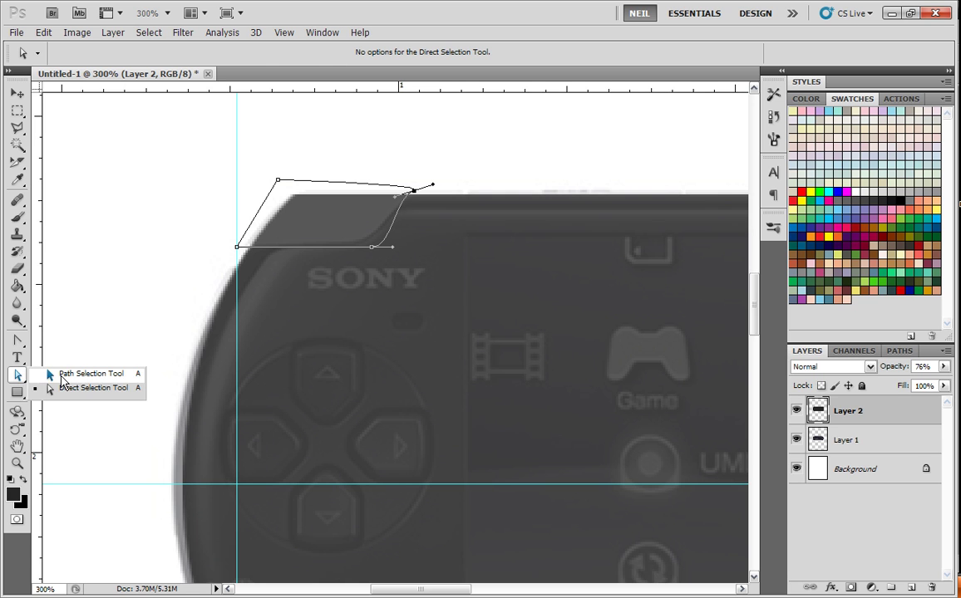
pyautogui.click(48, 376)
pyautogui.moveTo(363, 251); pyautogui.dragTo(346, 247)
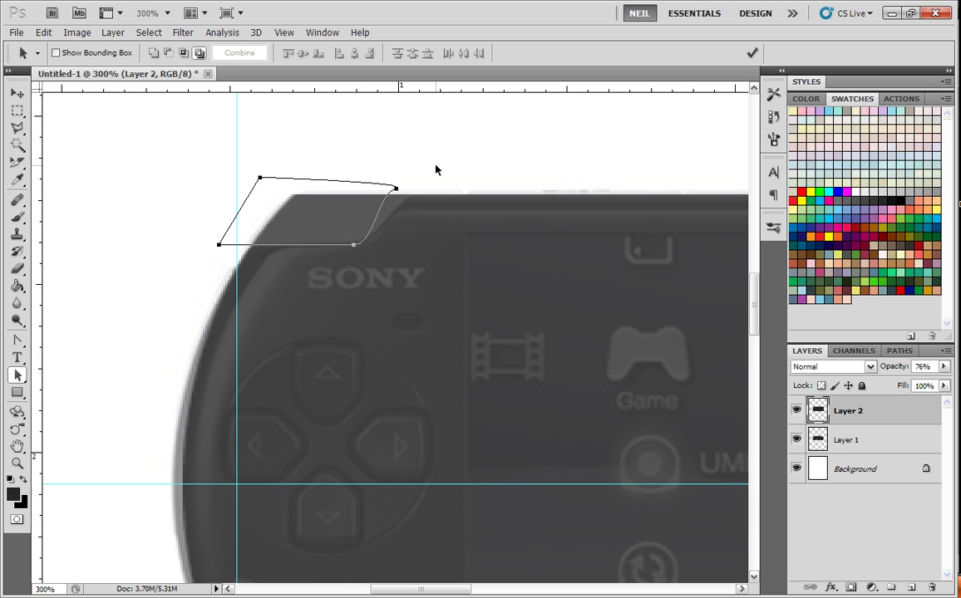
pyautogui.moveTo(16, 375); pyautogui.dragTo(62, 393)
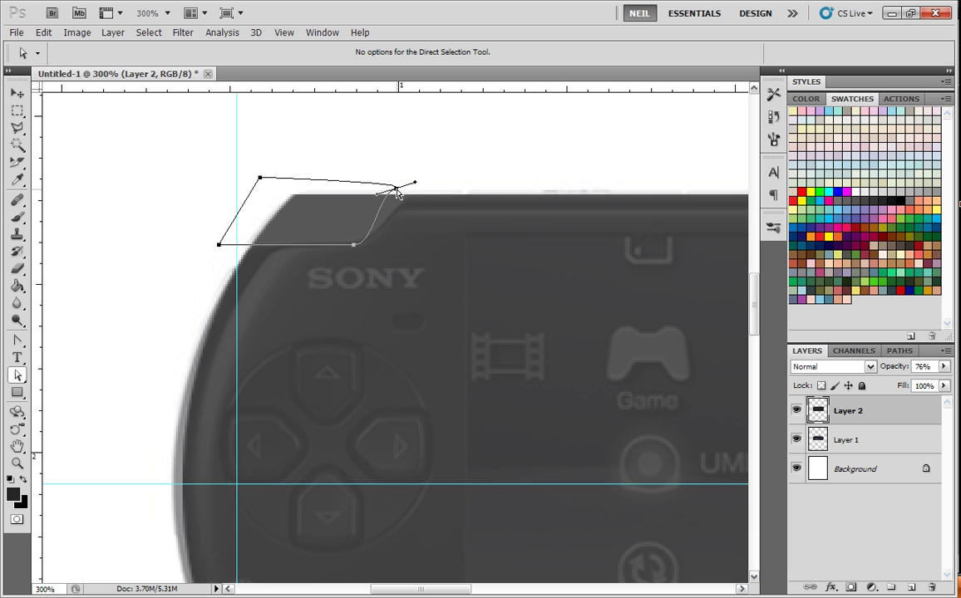
pyautogui.moveTo(397, 193)
pyautogui.mouseDown()
pyautogui.moveTo(414, 189)
pyautogui.moveTo(401, 193)
pyautogui.mouseUp()
pyautogui.click(458, 136)
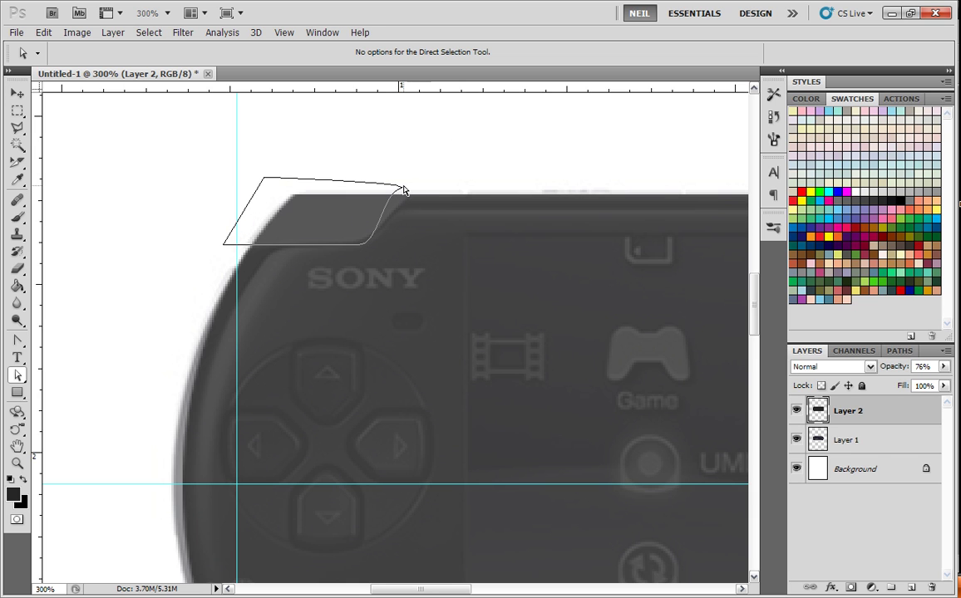
pyautogui.moveTo(401, 193); pyautogui.dragTo(431, 191)
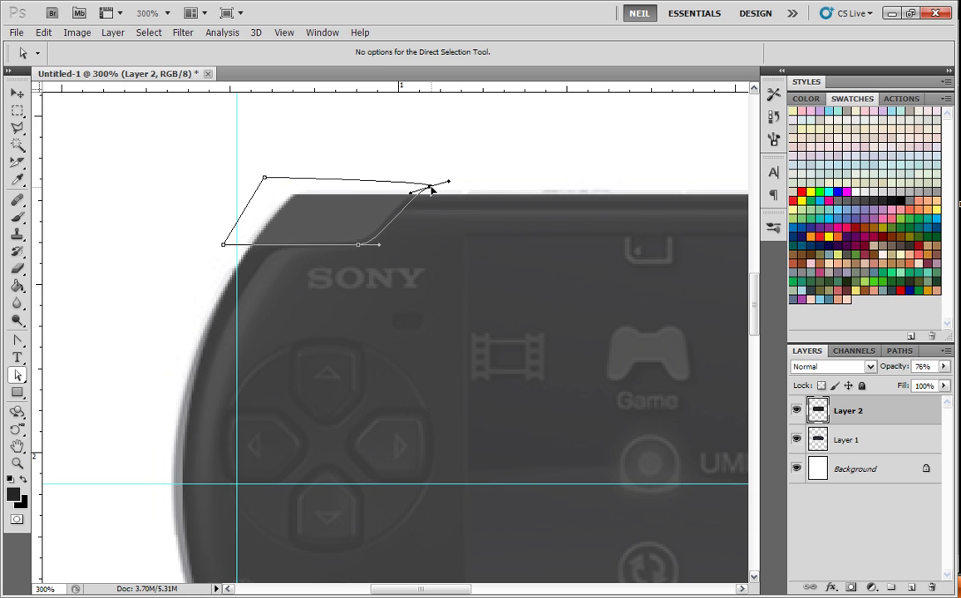
# - Nudge the notch path a little further left and reshape its lower-right anchor to follow the console's curve
pyautogui.moveTo(17, 374); pyautogui.dragTo(50, 373)
pyautogui.click(226, 238)
pyautogui.moveTo(231, 238); pyautogui.dragTo(224, 239)
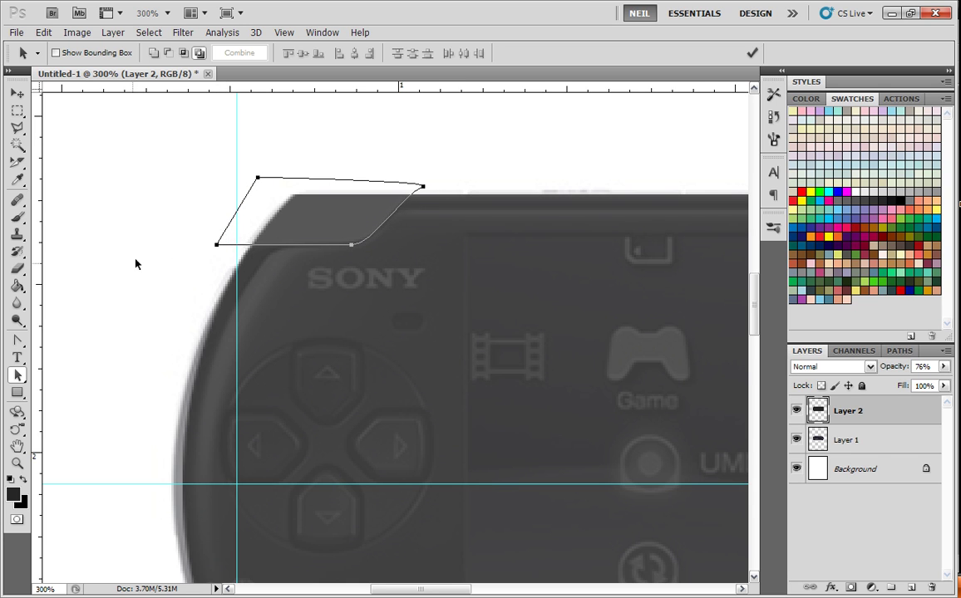
pyautogui.moveTo(16, 340); pyautogui.dragTo(66, 409)
pyautogui.click(353, 245)
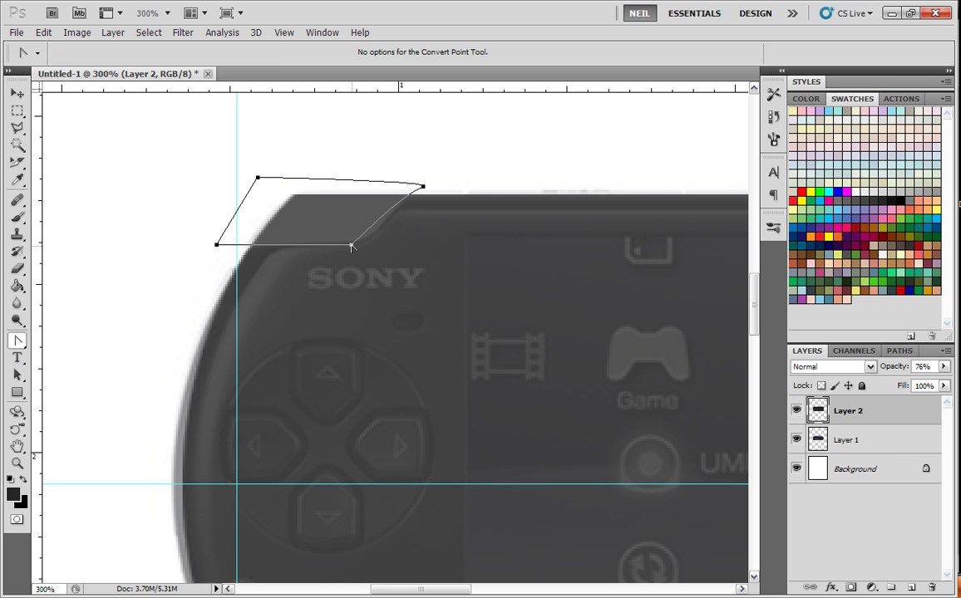
pyautogui.moveTo(352, 245); pyautogui.dragTo(380, 249)
# - Turn the notch path into a selection, delete that corner from the dark shape, and deselect
pyautogui.rightClick(275, 180)
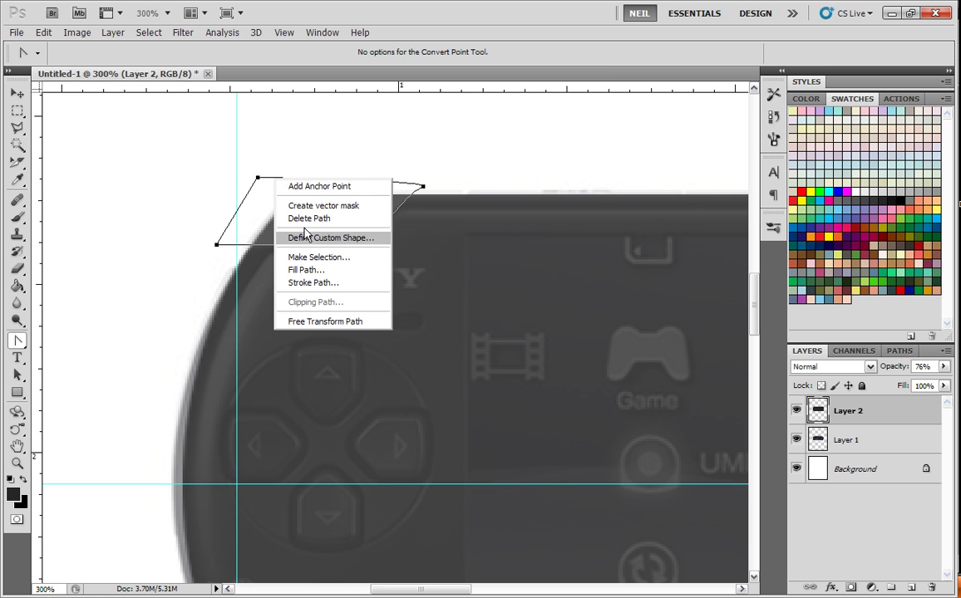
pyautogui.click(317, 259)
pyautogui.click(555, 251)
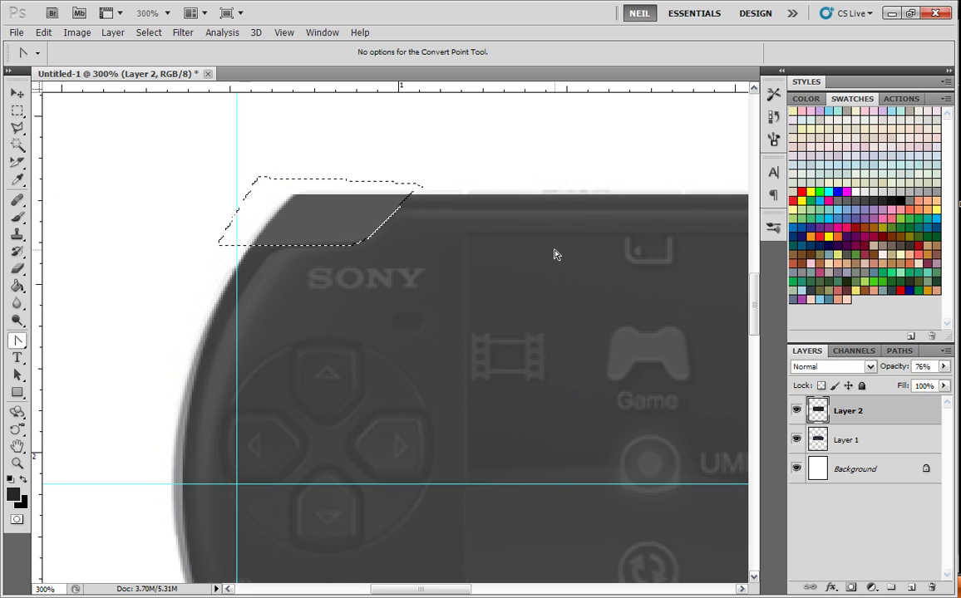
pyautogui.hotkey('ctrl', 'BackSpace')
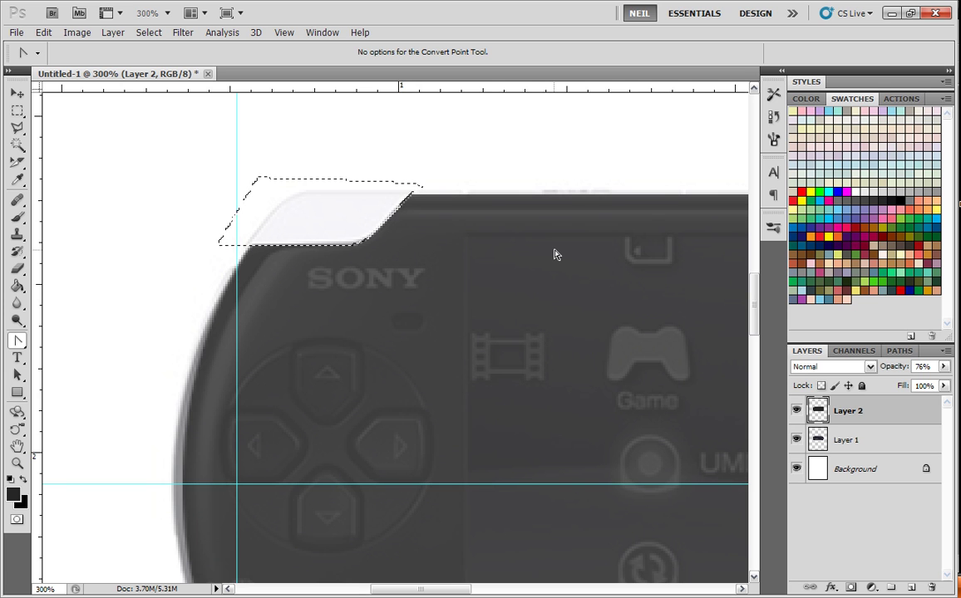
pyautogui.click(17, 110)
pyautogui.hotkey('ctrl', 'd')
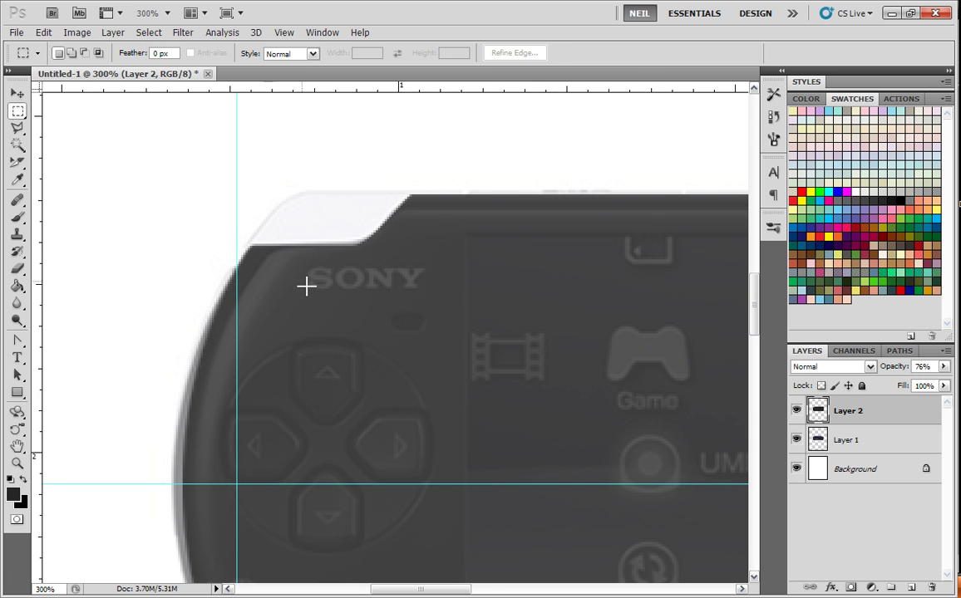
# - Restore Layer 2's opacity to 100%
pyautogui.hotkey('ctrl', '-')
pyautogui.hotkey('ctrl', '-')
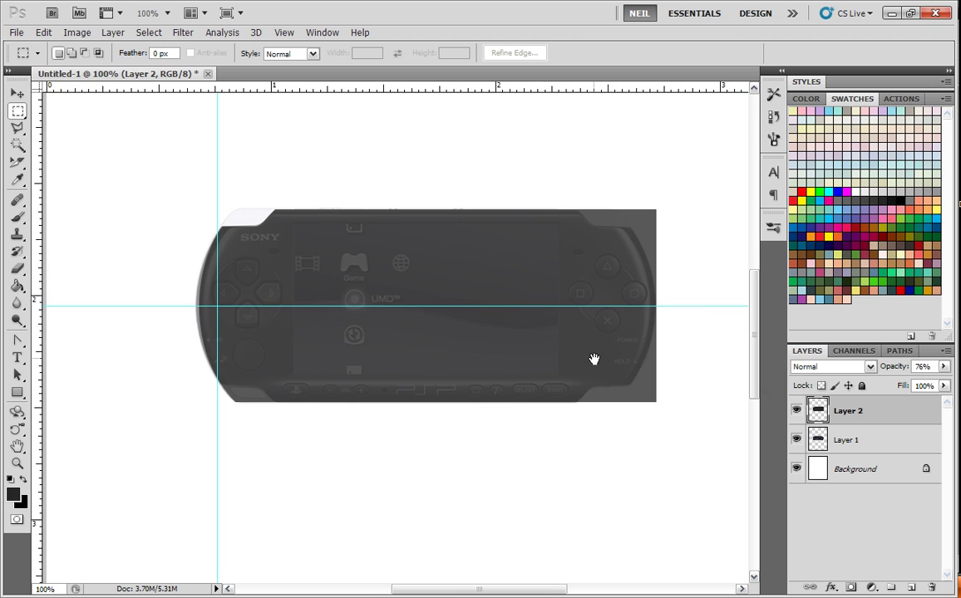
pyautogui.click(945, 366)
pyautogui.moveTo(926, 382); pyautogui.dragTo(944, 381)
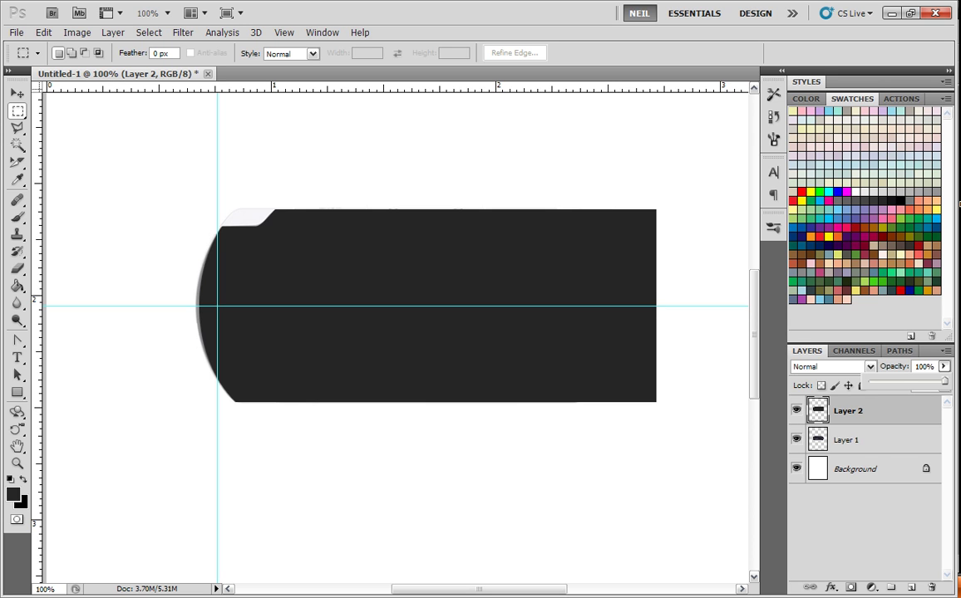
pyautogui.press('Return')
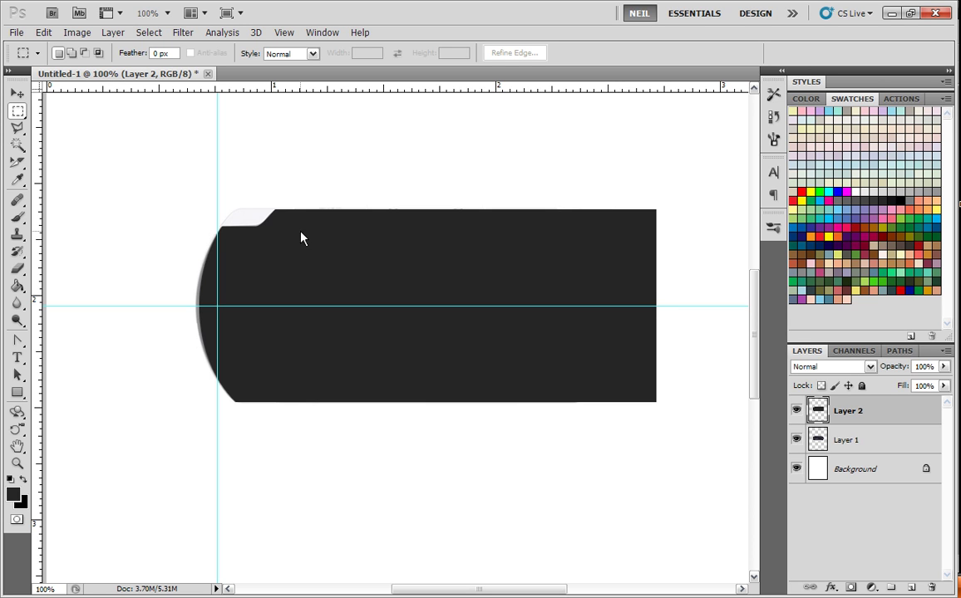
# - Copy the dark shape's upper half down to the horizontal guide, paste it as a new layer, and move it below the body
pyautogui.moveTo(108, 108); pyautogui.dragTo(720, 306)
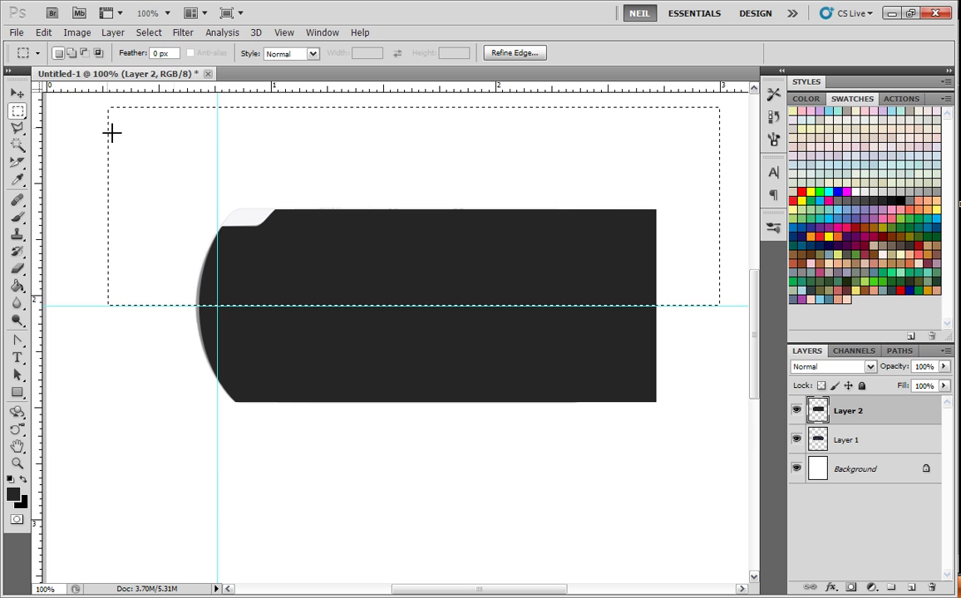
pyautogui.click(47, 35)
pyautogui.click(52, 124)
pyautogui.click(41, 33)
pyautogui.click(53, 149)
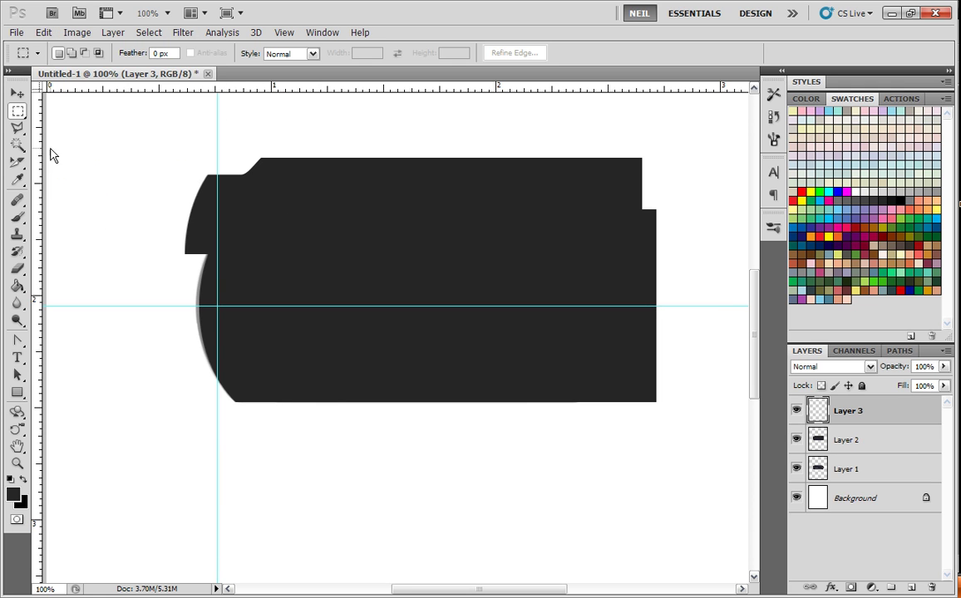
pyautogui.click(17, 93)
pyautogui.moveTo(286, 191); pyautogui.dragTo(302, 469)
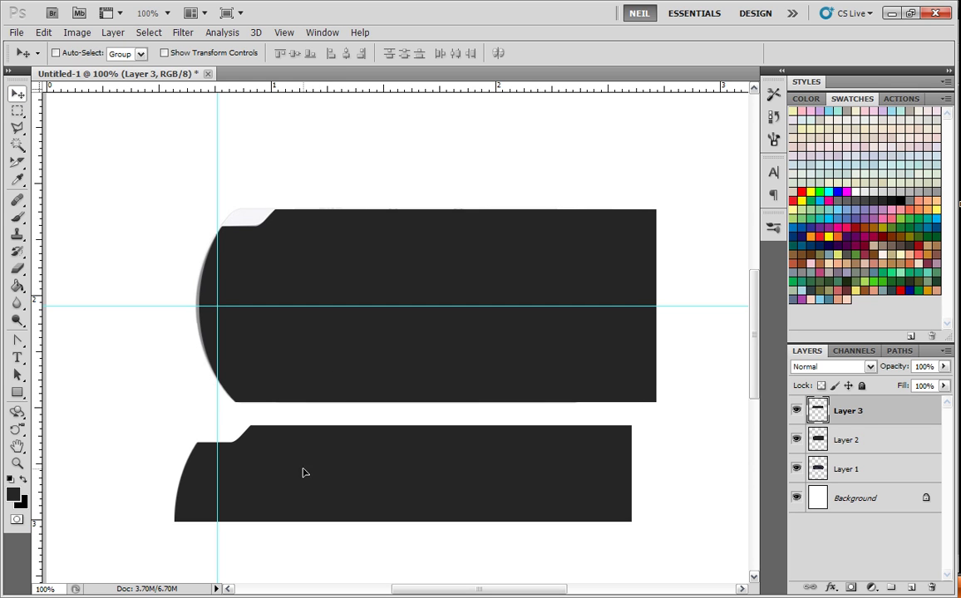
# - Delete the lower half of the dark shape on Layer 2, from the horizontal guide down
pyautogui.click(855, 447)
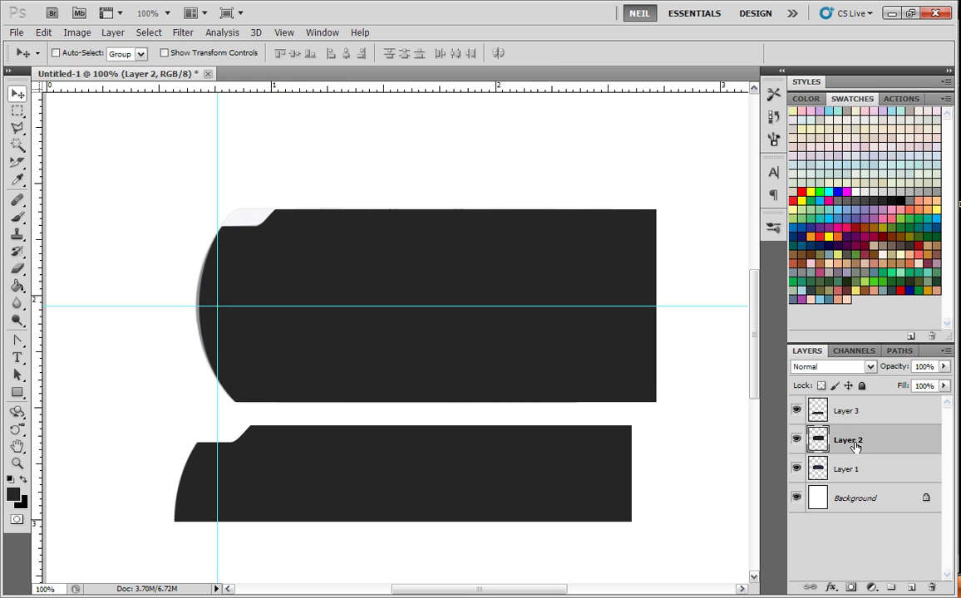
pyautogui.click(17, 111)
pyautogui.moveTo(720, 420); pyautogui.dragTo(148, 307)
pyautogui.press('Delete')
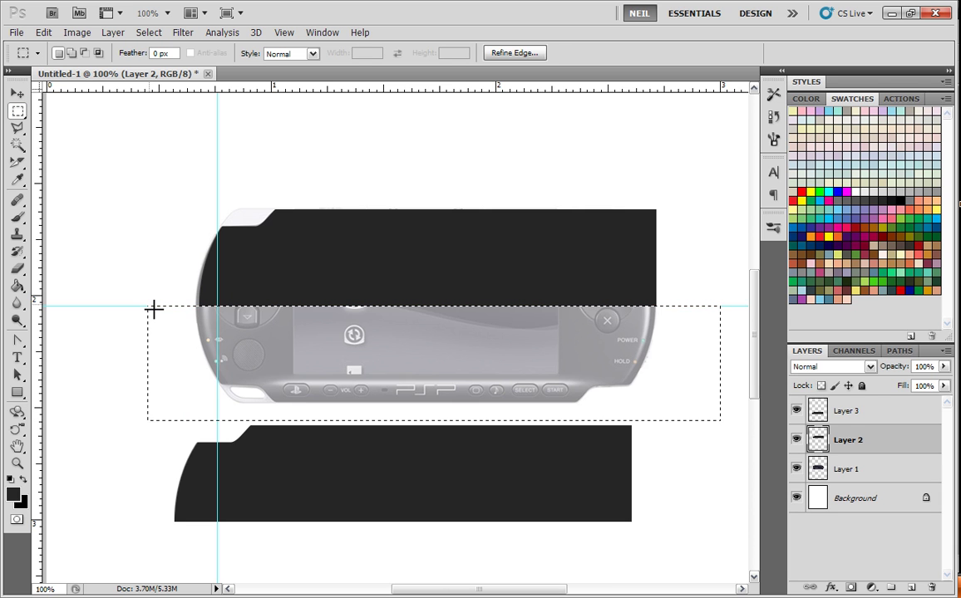
# - Flip the pasted half on Layer 3 vertically, fit it directly beneath the upper half, and merge it down into Layer 2
pyautogui.hotkey('ctrl', 'd')
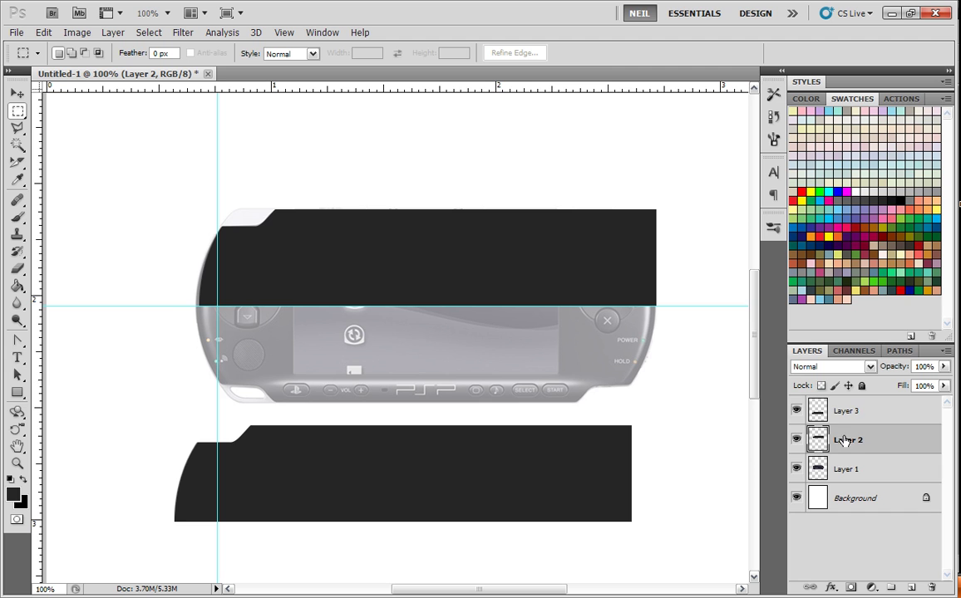
pyautogui.hotkey('alt', ']')
pyautogui.click(17, 94)
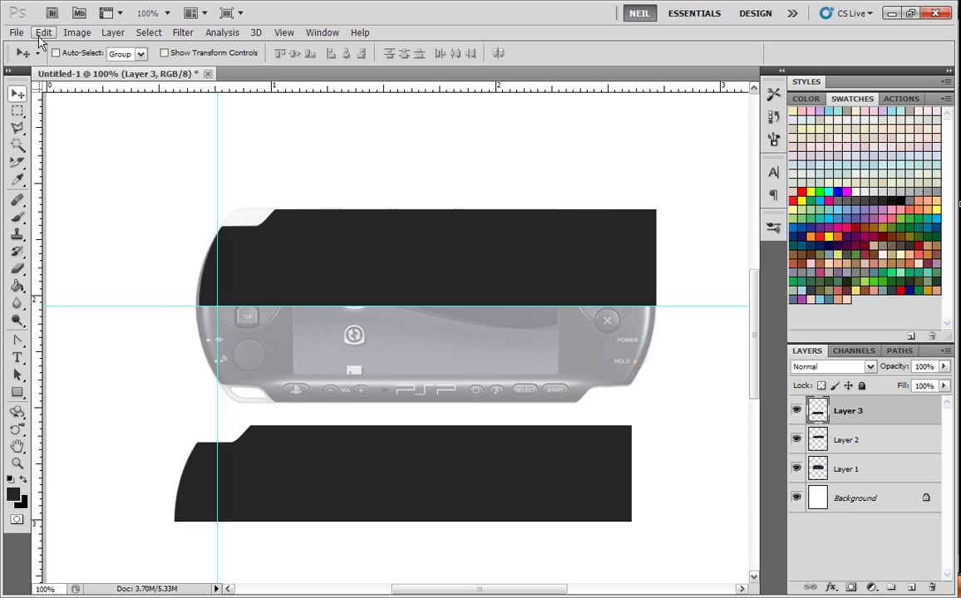
pyautogui.click(39, 35)
pyautogui.moveTo(124, 297)
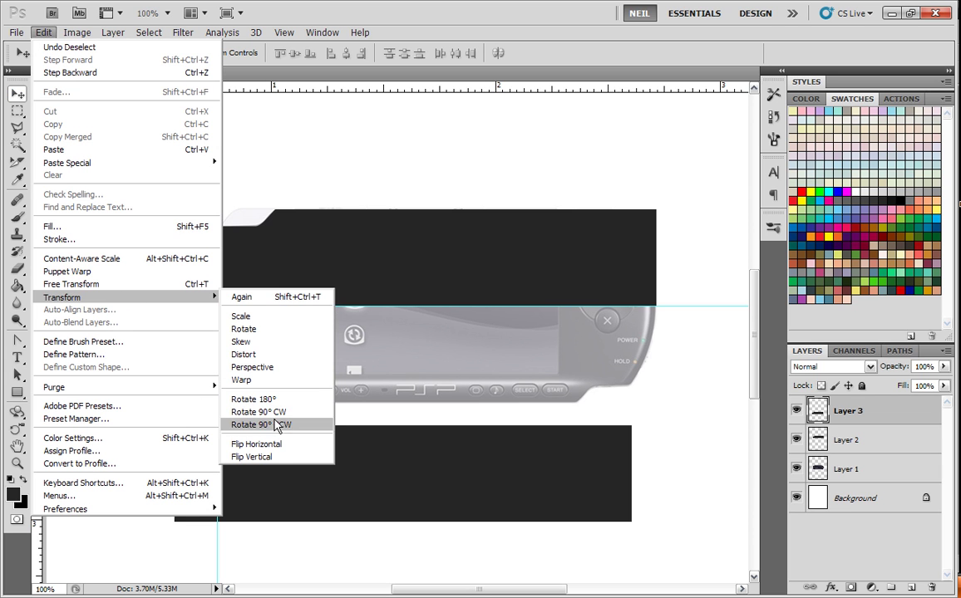
pyautogui.click(270, 457)
pyautogui.moveTo(349, 490); pyautogui.dragTo(343, 383)
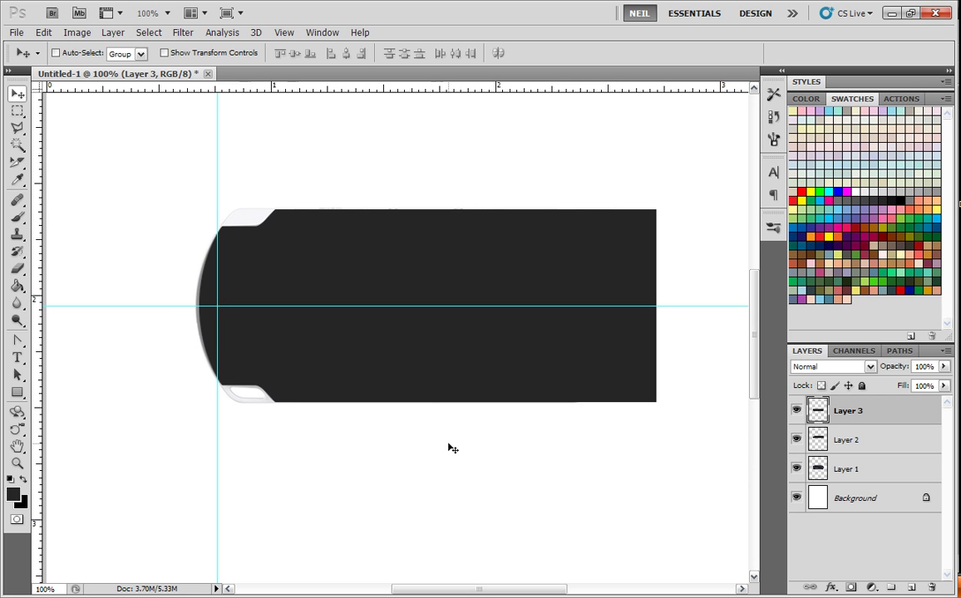
pyautogui.click(946, 351)
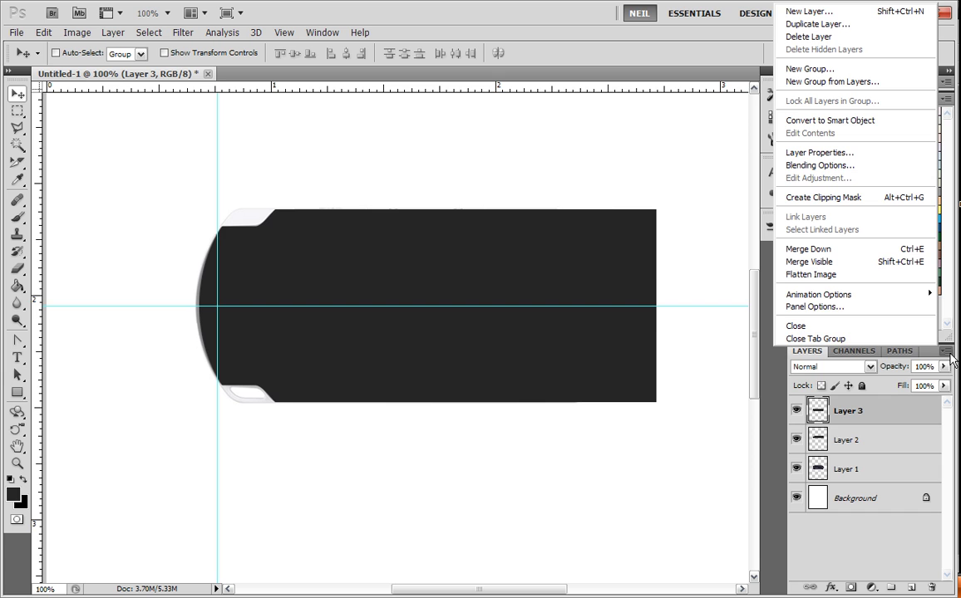
pyautogui.click(810, 248)
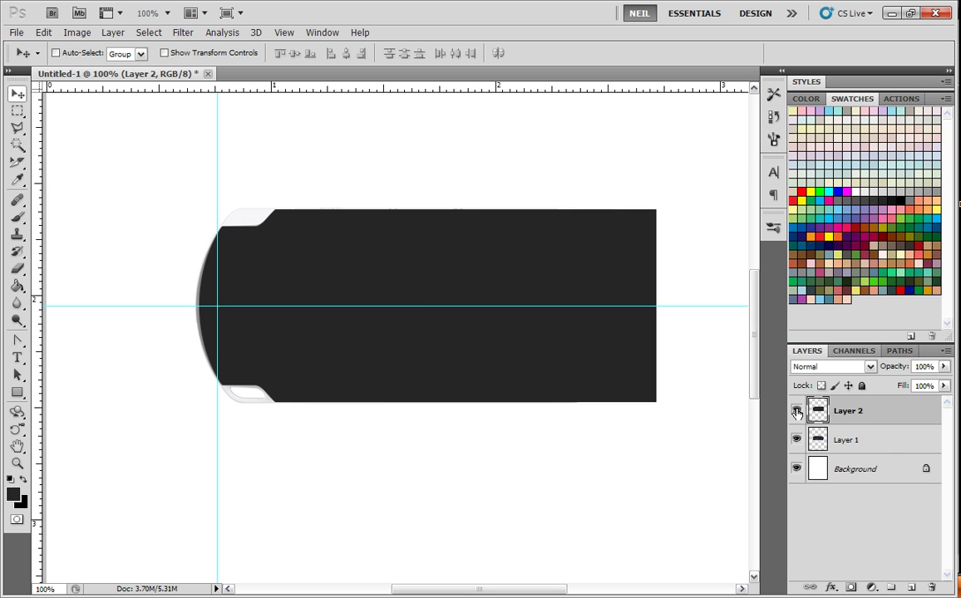
# - Add a vertical guide at the middle of the console and delete the right half of the dark shape from that guide outward
pyautogui.moveTo(37, 197); pyautogui.dragTo(433, 225)
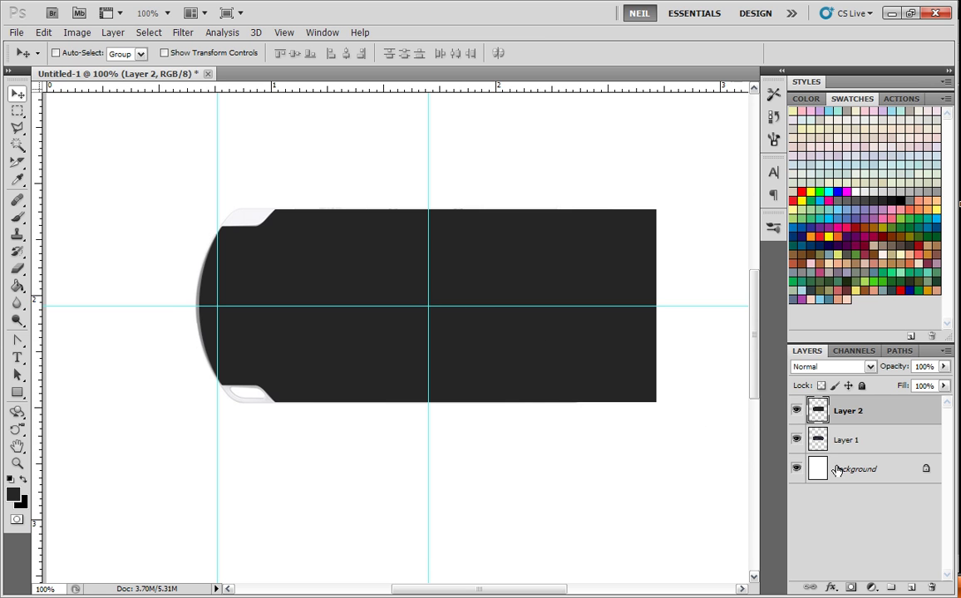
pyautogui.click(16, 111)
pyautogui.moveTo(694, 461); pyautogui.dragTo(433, 165)
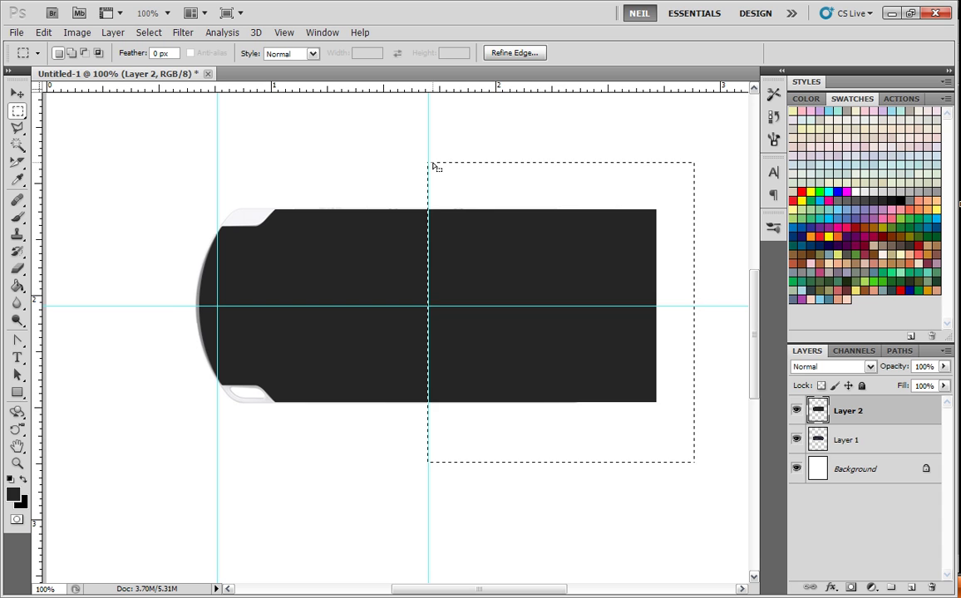
pyautogui.press('Delete')
pyautogui.hotkey('ctrl', 'd')
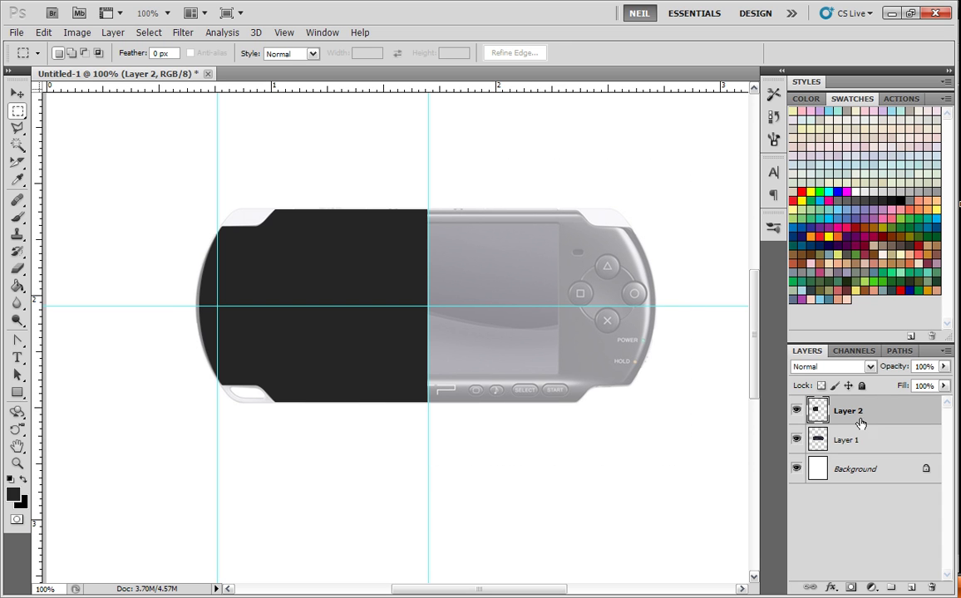
# - Duplicate the left half on Layer 2, flip the copy horizontally, fit it against the centre guide as the right half, and merge it down
pyautogui.moveTo(860, 421); pyautogui.dragTo(912, 588)
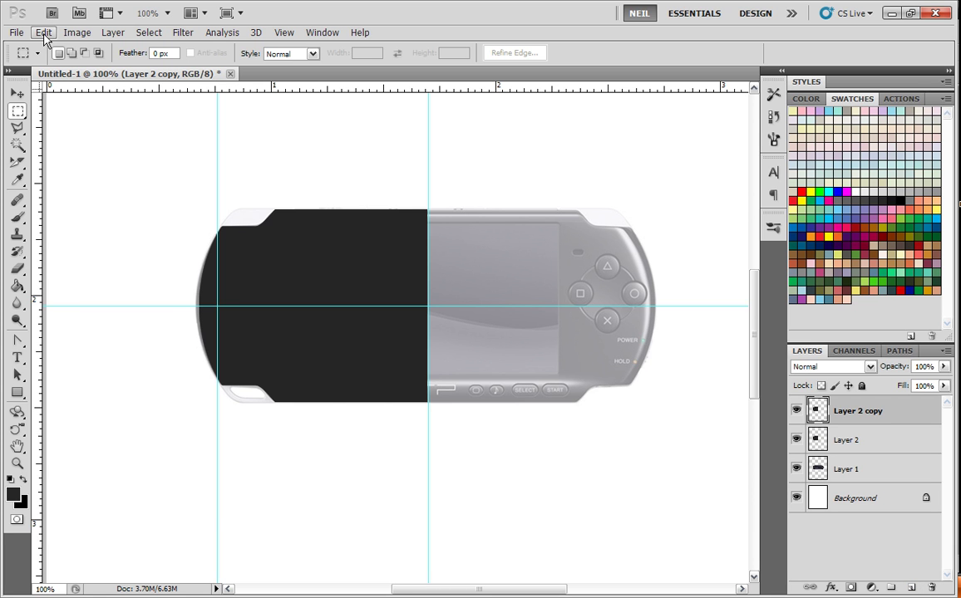
pyautogui.click(40, 34)
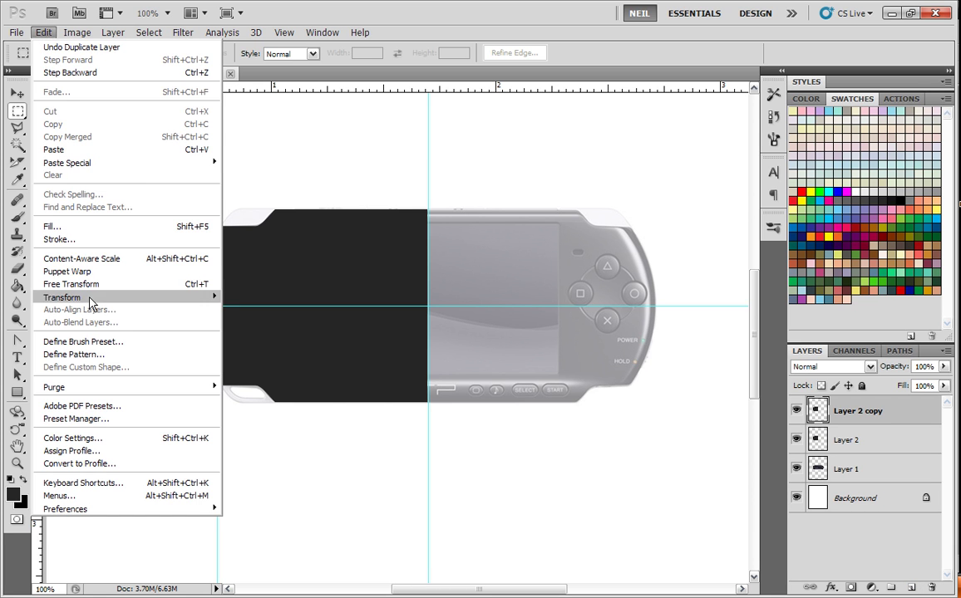
pyautogui.moveTo(108, 297)
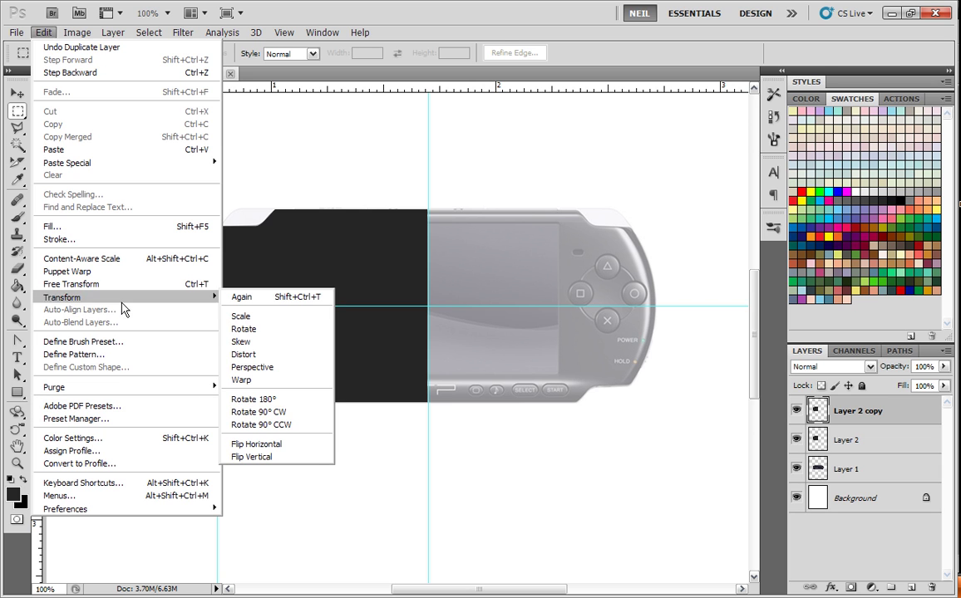
pyautogui.click(263, 412)
pyautogui.press('v')
pyautogui.moveTo(286, 249); pyautogui.dragTo(517, 249)
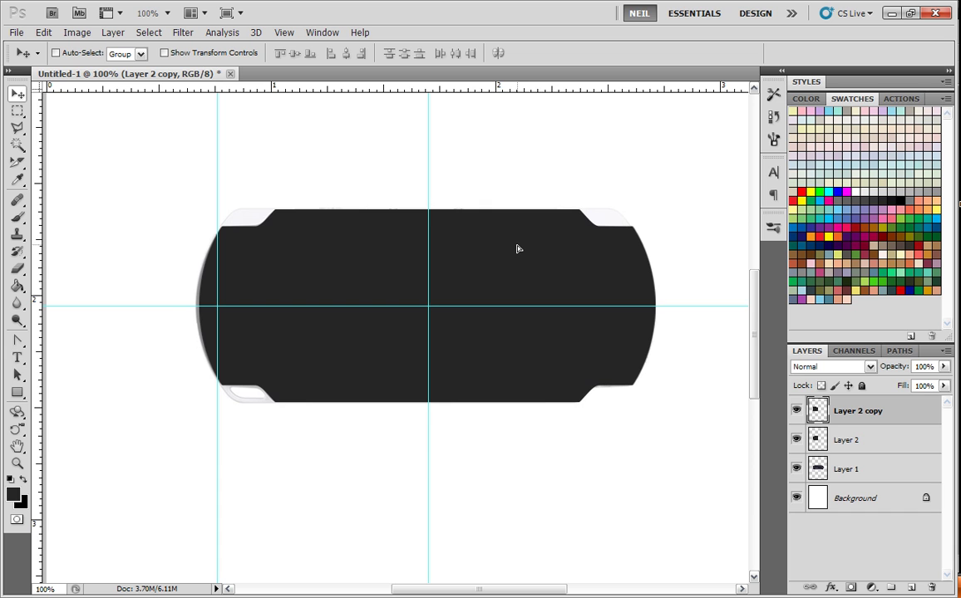
pyautogui.click(945, 351)
pyautogui.click(811, 249)
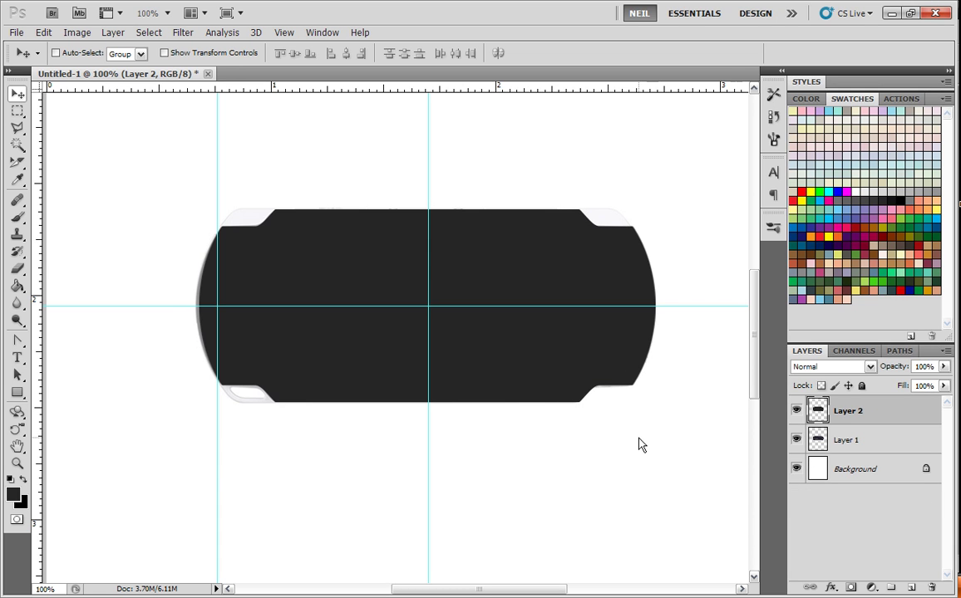
# - Hide and show Layer 2 to compare the dark body with the reference image
pyautogui.click(796, 413)
pyautogui.click(796, 413)
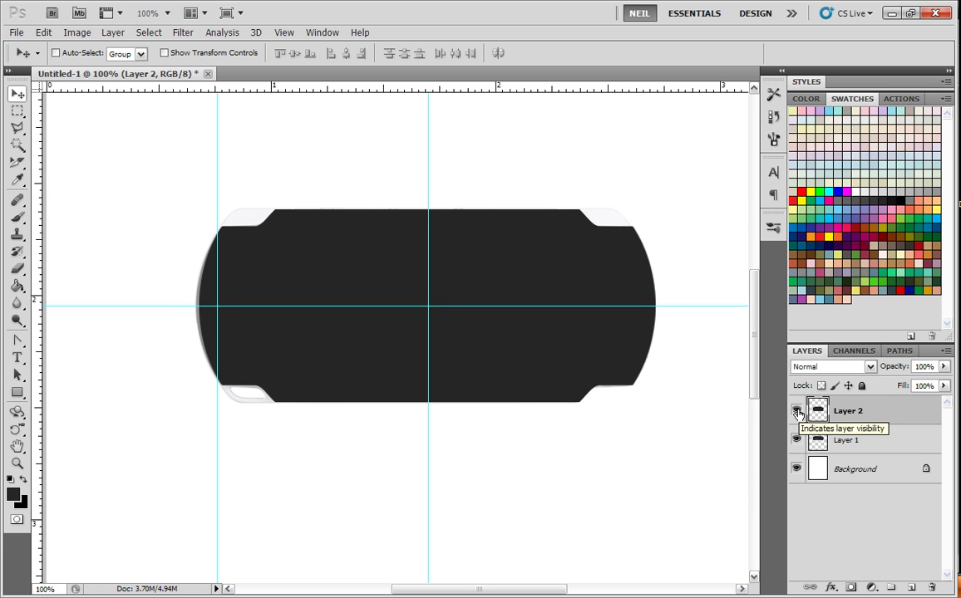
pyautogui.click(796, 413)
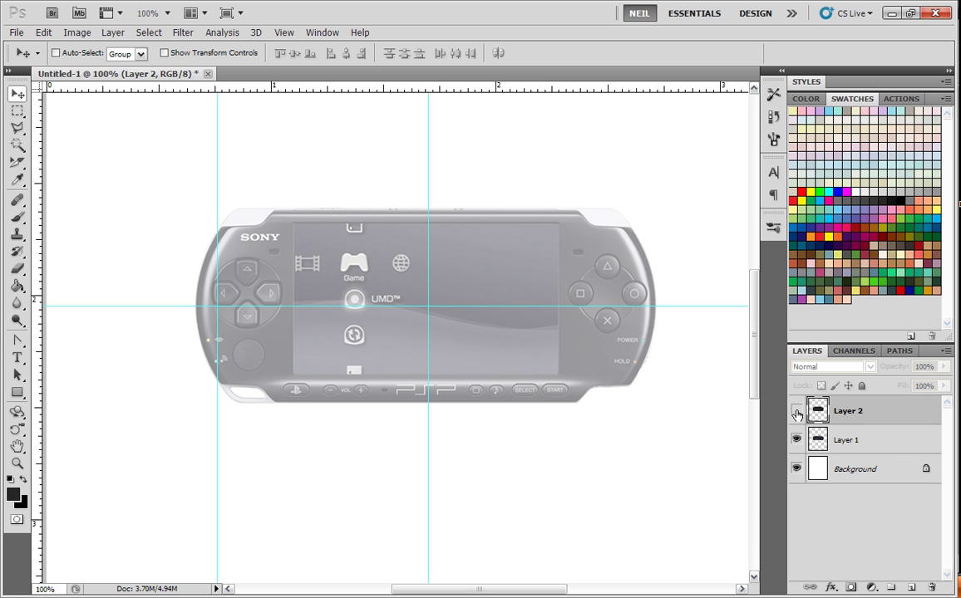
pyautogui.click(796, 413)
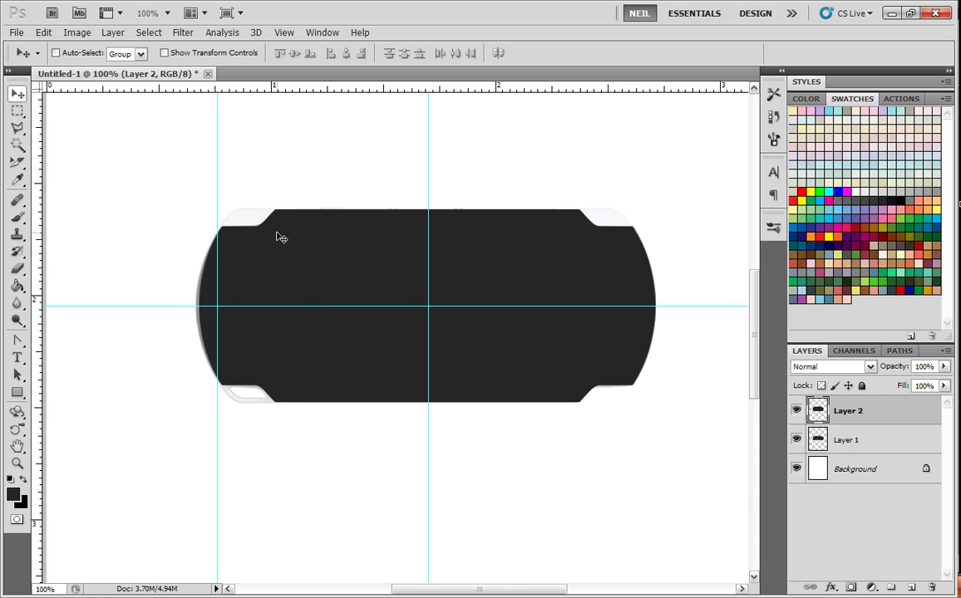
# - Trace the pale upper-left corner piece with a closed Pen path overlapping the dark body, and curve its outer top anchor to match the reference
pyautogui.hotkey('ctrl', '=')
pyautogui.hotkey('ctrl', '=')
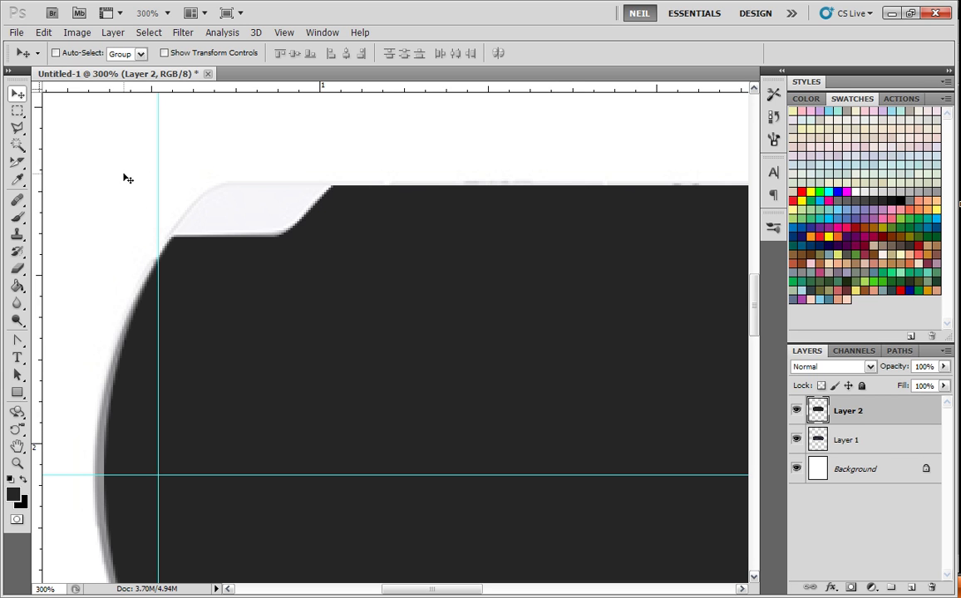
pyautogui.moveTo(17, 339); pyautogui.dragTo(54, 341)
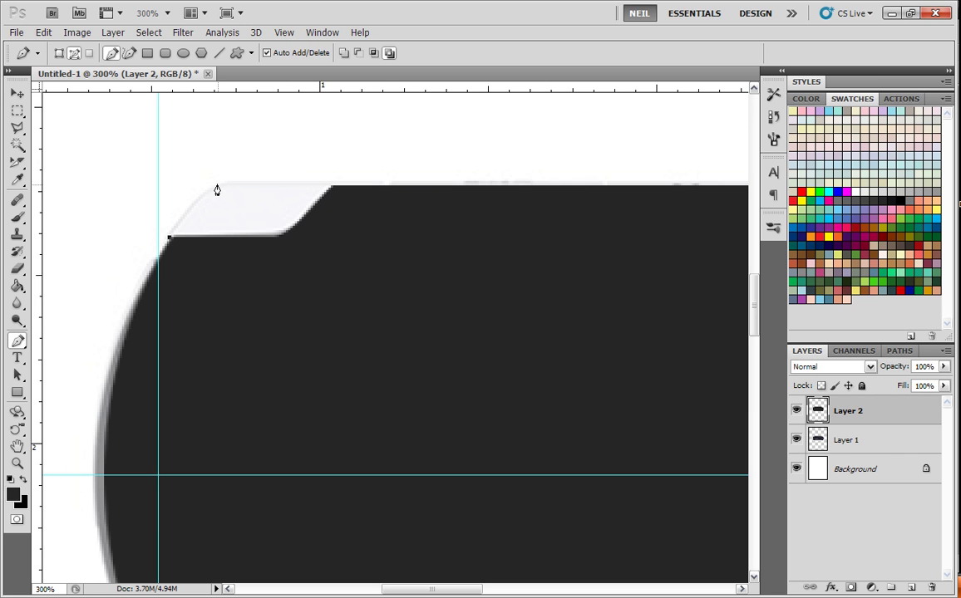
pyautogui.click(356, 186)
pyautogui.click(313, 257)
pyautogui.click(179, 254)
pyautogui.click(171, 241)
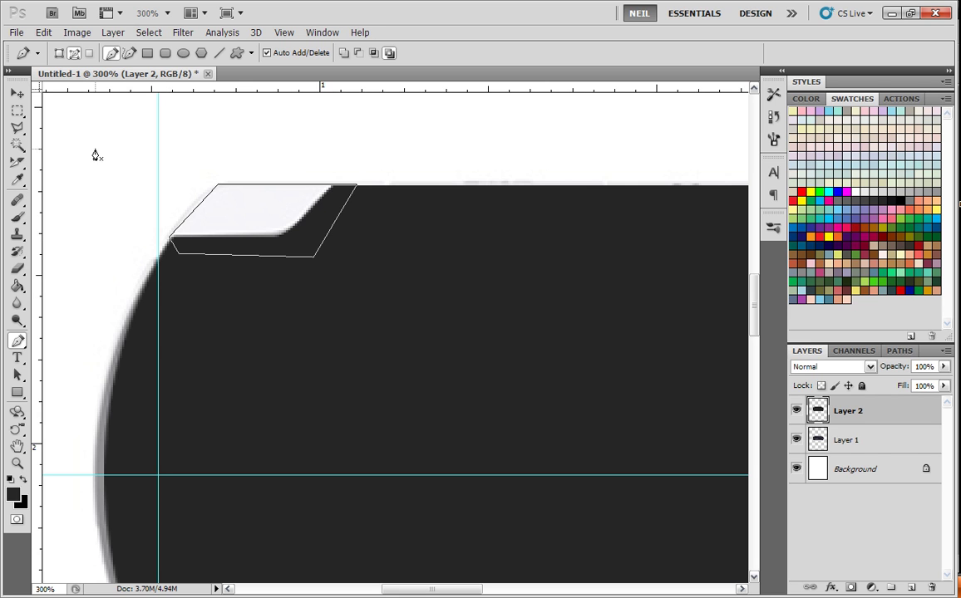
pyautogui.moveTo(17, 343); pyautogui.dragTo(88, 396)
pyautogui.moveTo(217, 185); pyautogui.dragTo(237, 185)
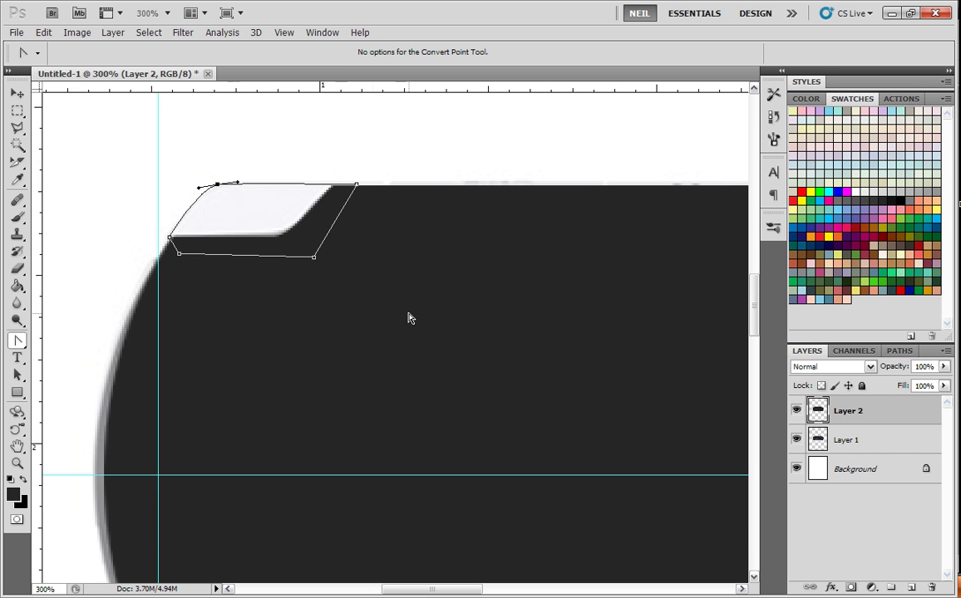
# - Turn the corner path into a new anti-aliased selection with a 0-pixel feather radius
pyautogui.rightClick(288, 263)
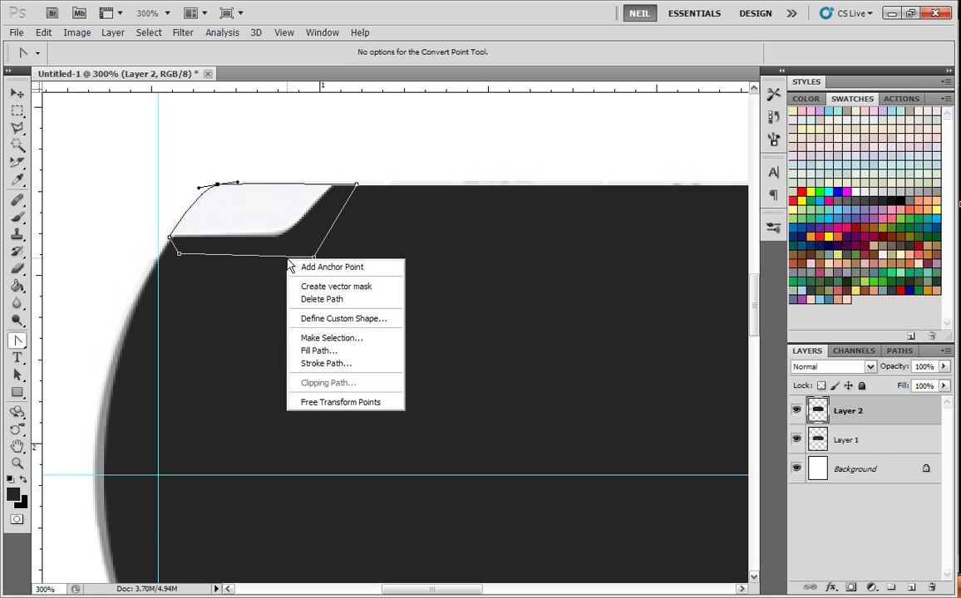
pyautogui.click(311, 337)
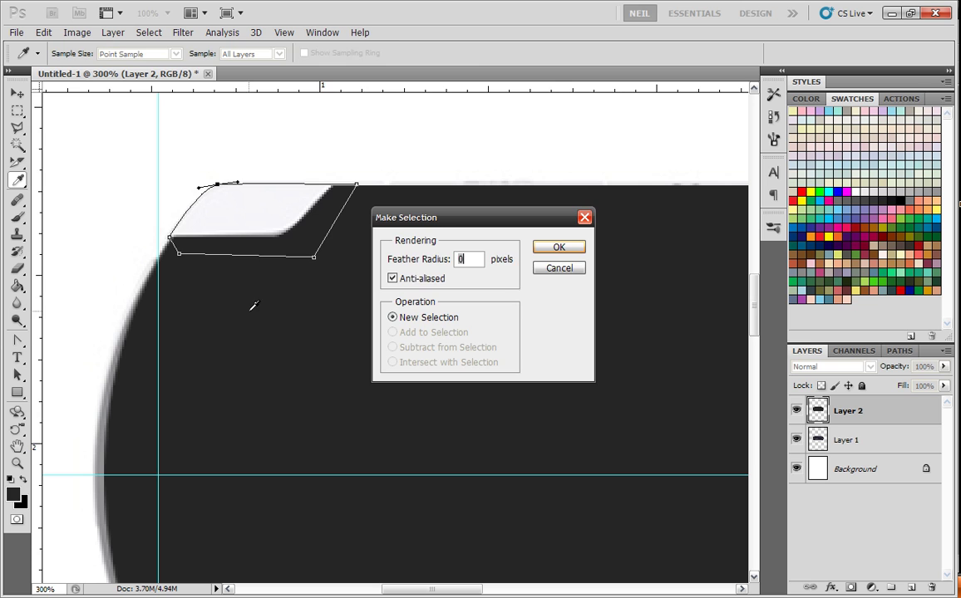
pyautogui.click(559, 247)
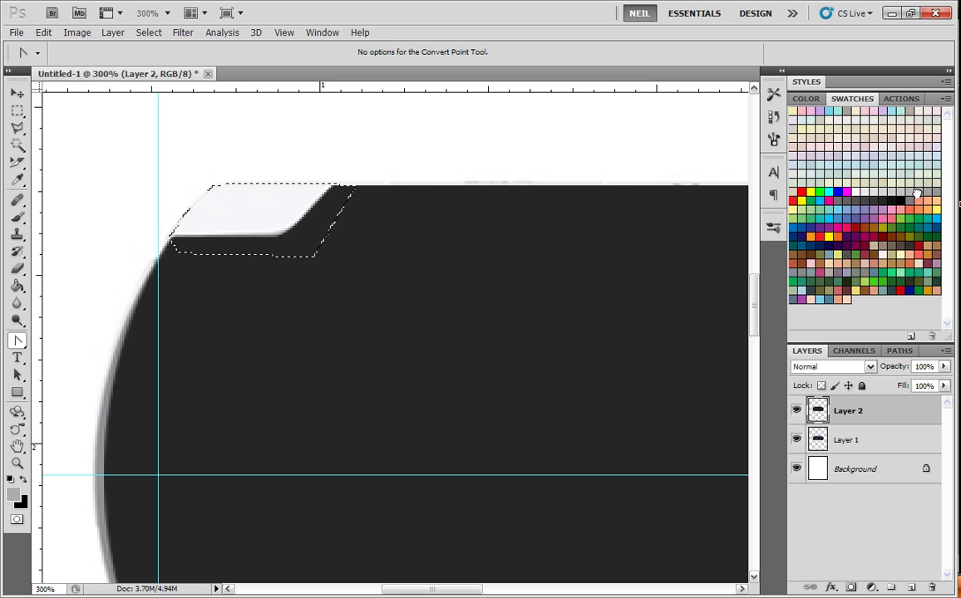
# - Fill the corner selection with light grey on a new layer placed beneath Layer 2, and deselect
pyautogui.click(16, 286)
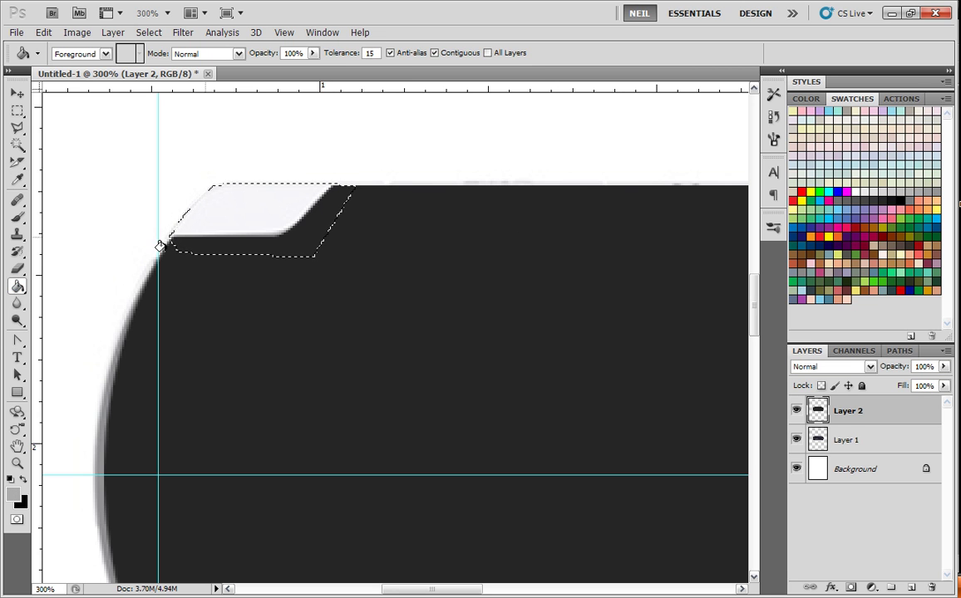
pyautogui.click(248, 218)
pyautogui.hotkey('ctrl', 'z')
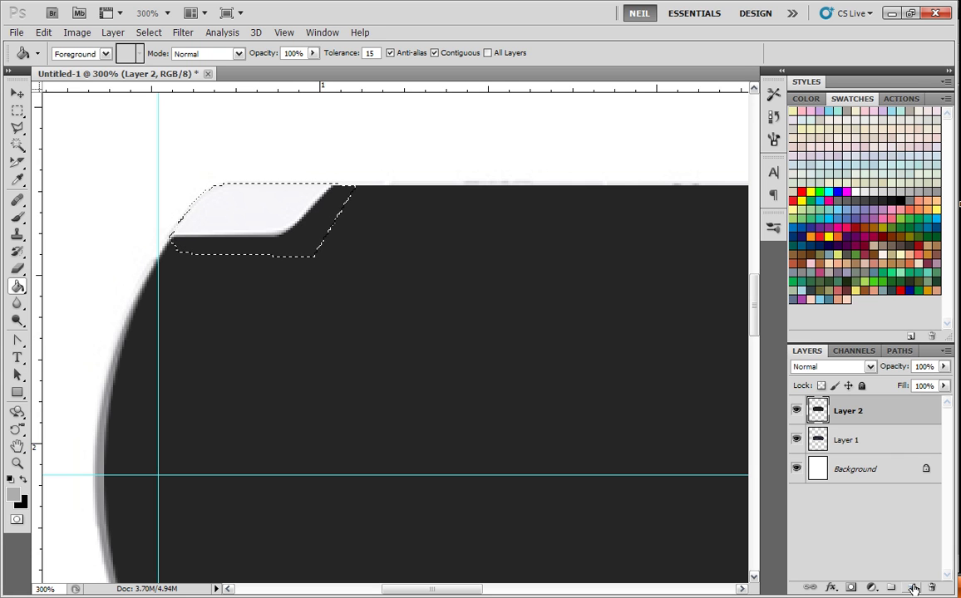
pyautogui.hotkey('ctrl', 'shift', 'alt', 'n')
pyautogui.moveTo(839, 410)
pyautogui.mouseDown()
pyautogui.moveTo(828, 433)
pyautogui.moveTo(845, 446)
pyautogui.mouseUp()
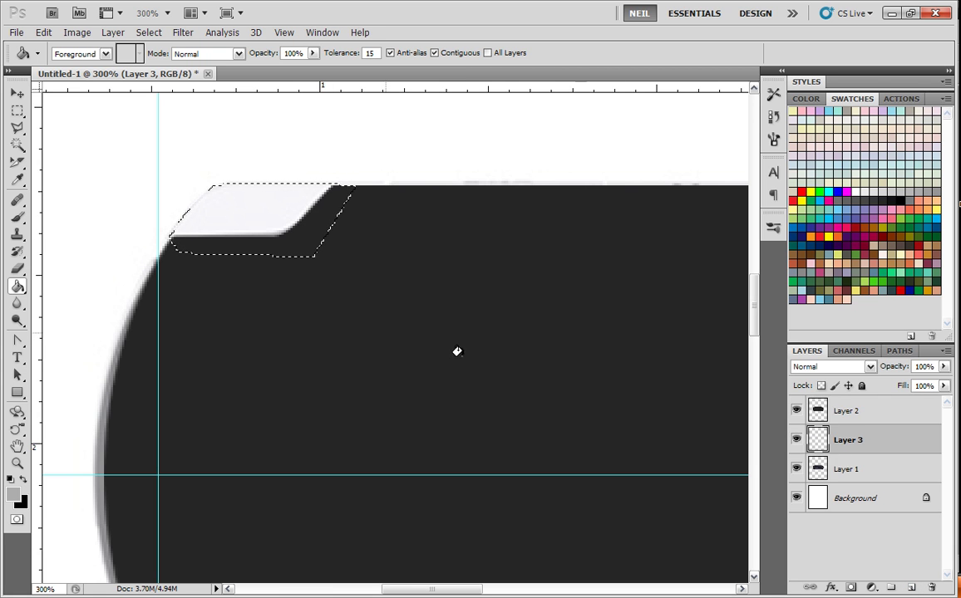
pyautogui.click(201, 207)
pyautogui.press('m')
pyautogui.hotkey('ctrl', 'd')
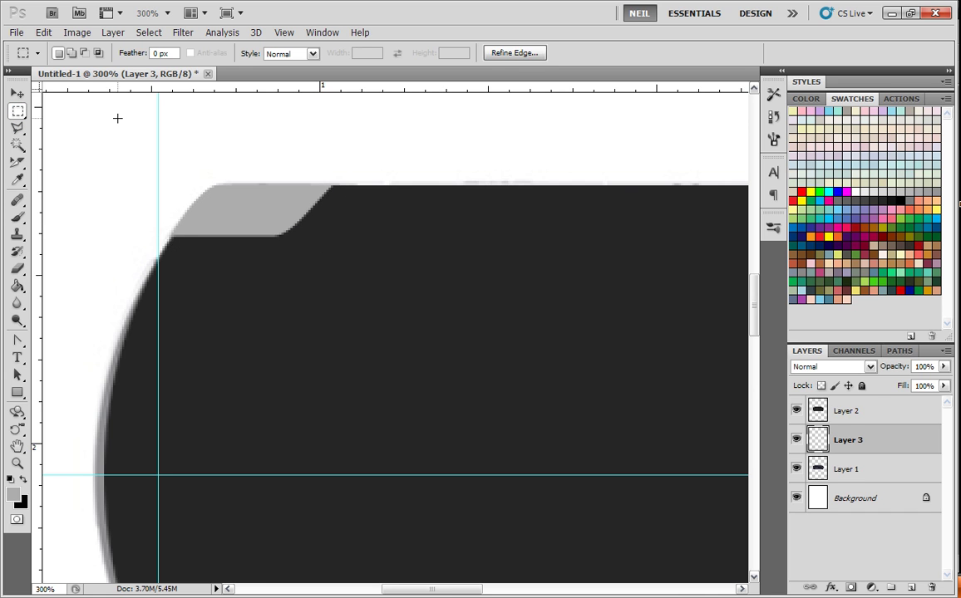
# - Duplicate the grey corner piece on Layer 3, flip the copy horizontally, and fit it into the upper-right notch
pyautogui.hotkey('ctrl', '-')
pyautogui.hotkey('ctrl', '-')
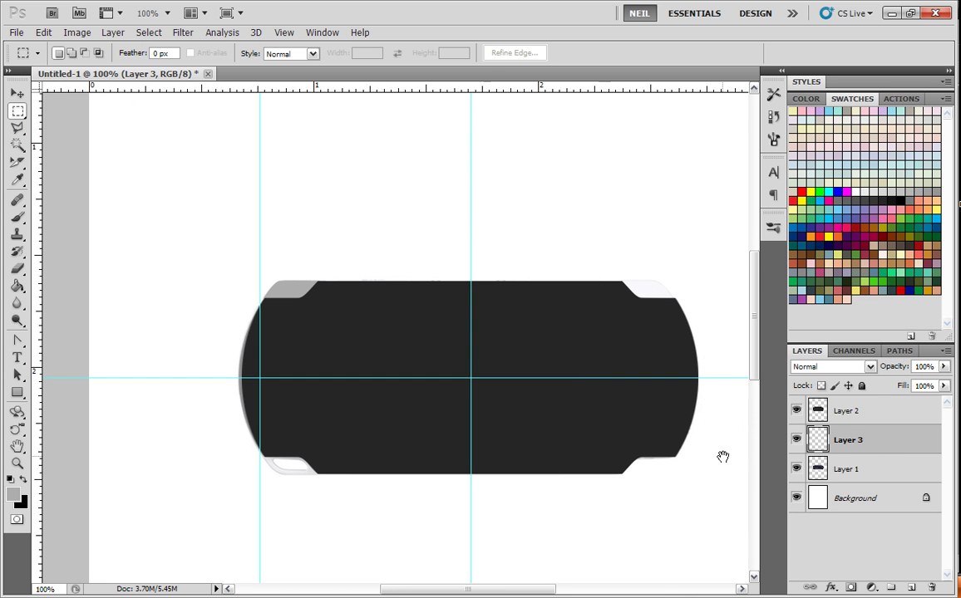
pyautogui.moveTo(810, 440); pyautogui.dragTo(911, 588)
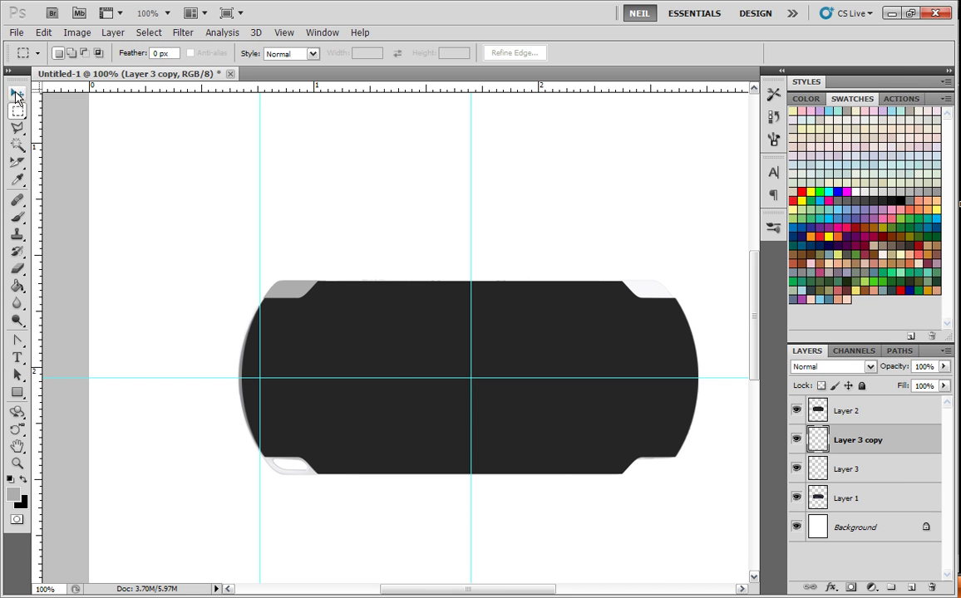
pyautogui.click(18, 94)
pyautogui.click(43, 32)
pyautogui.moveTo(138, 304)
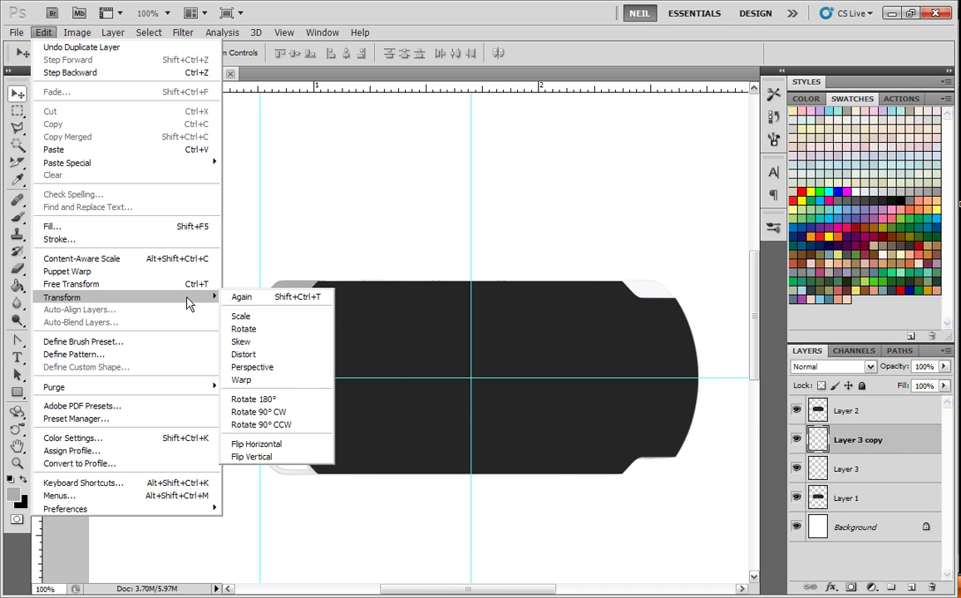
pyautogui.click(253, 444)
pyautogui.moveTo(304, 287); pyautogui.dragTo(652, 293)
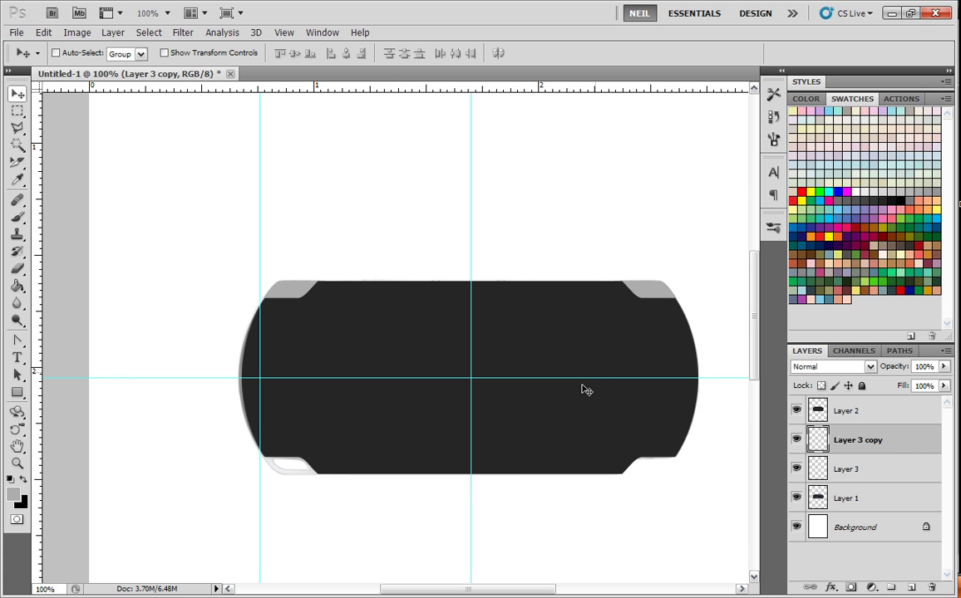
# - Duplicate the upper-right grey corner piece, flip the copy horizontally and vertically, and fit it into the lower-left notch
pyautogui.moveTo(872, 450); pyautogui.dragTo(911, 588)
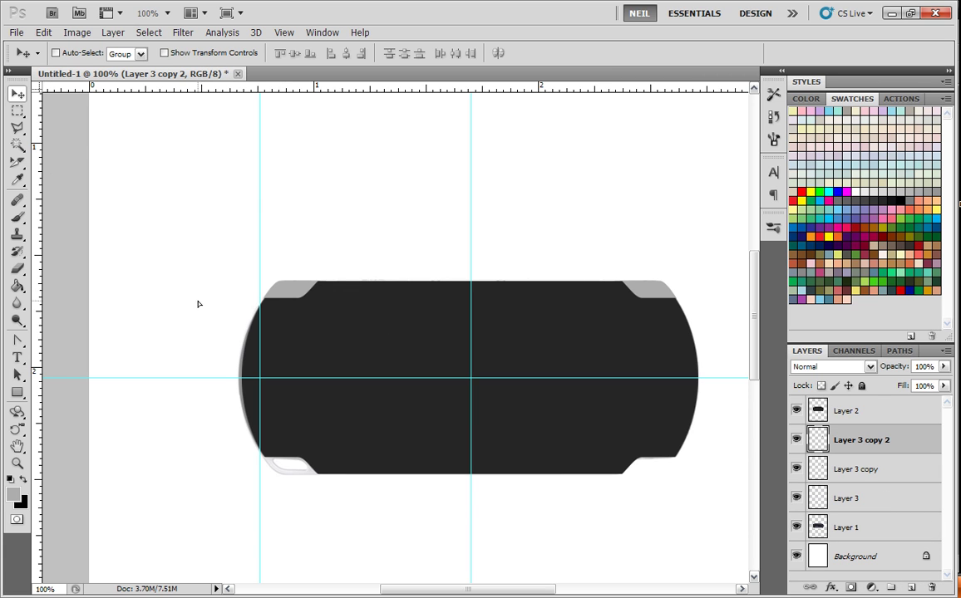
pyautogui.moveTo(652, 304); pyautogui.dragTo(235, 470)
pyautogui.click(40, 33)
pyautogui.moveTo(109, 298)
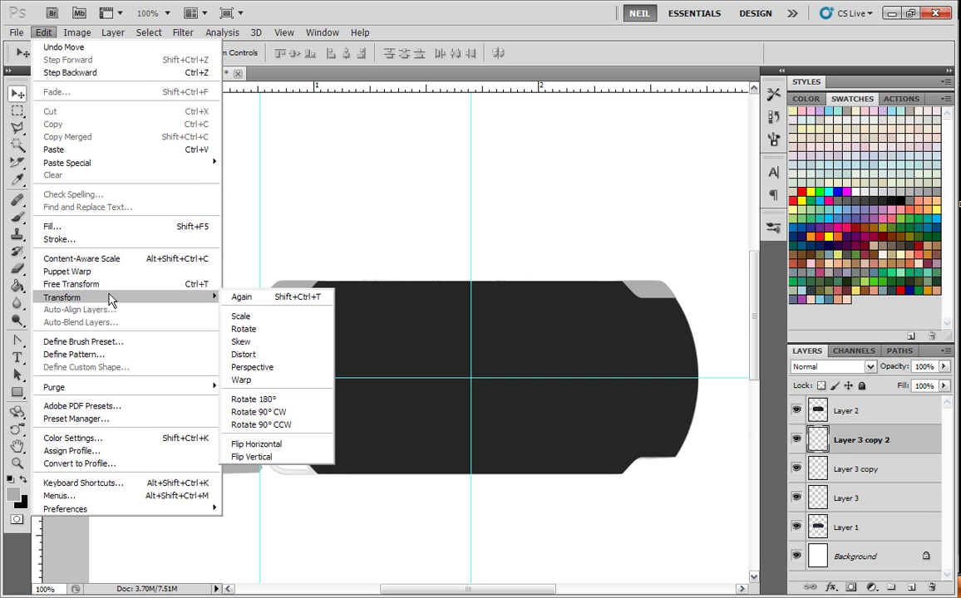
pyautogui.click(249, 446)
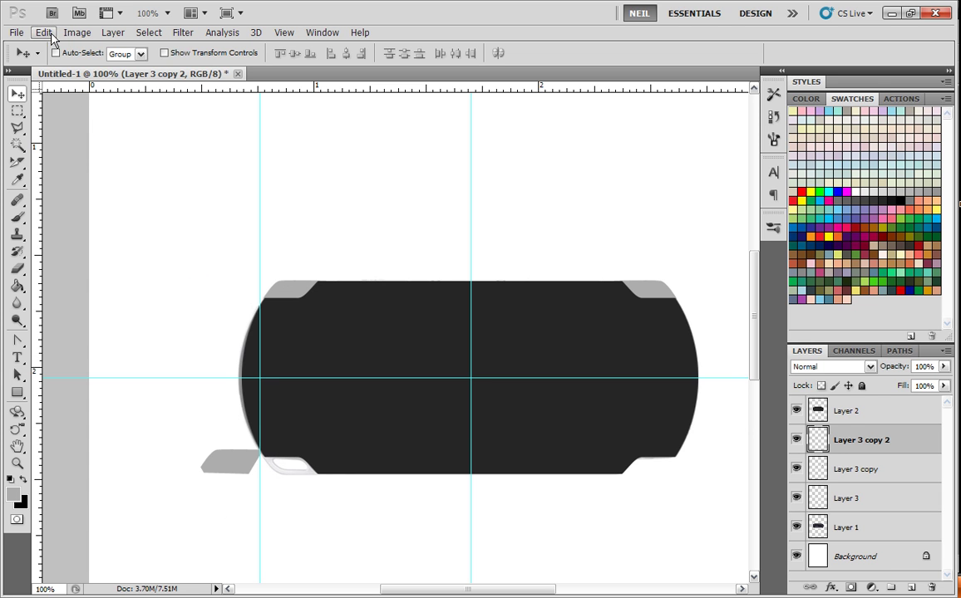
pyautogui.click(43, 32)
pyautogui.moveTo(103, 297)
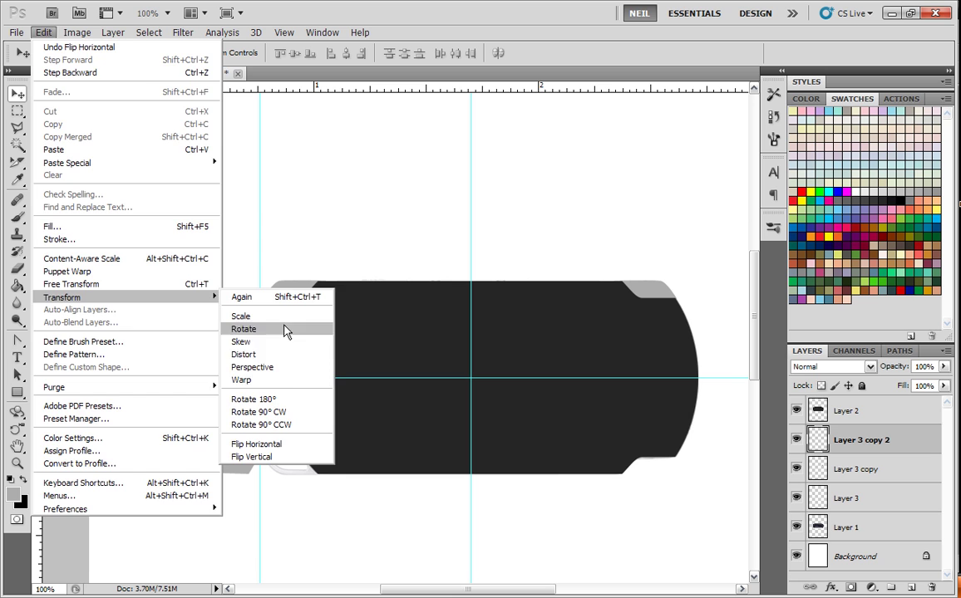
pyautogui.click(273, 458)
pyautogui.moveTo(250, 470); pyautogui.dragTo(313, 476)
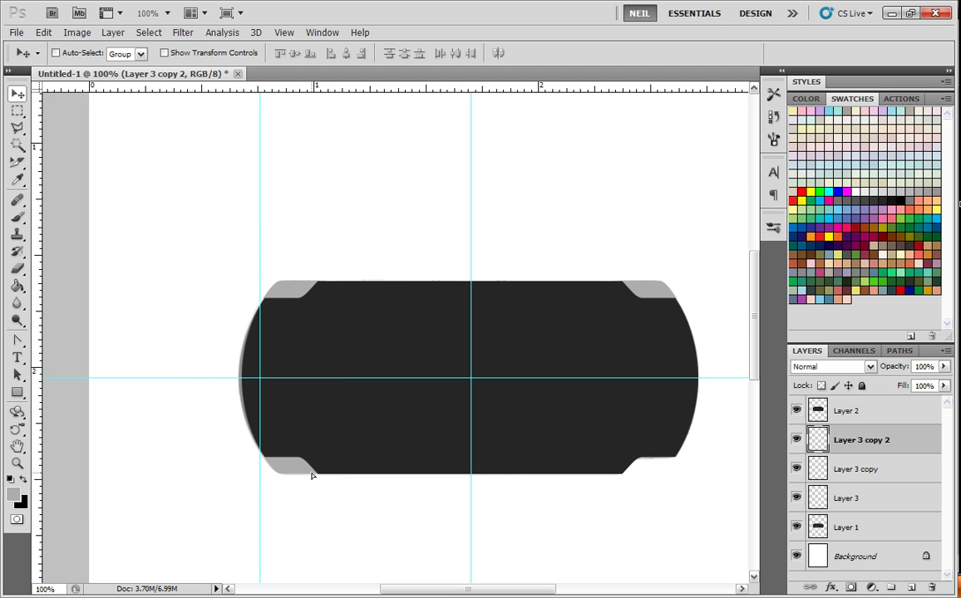
# - Lower the lower-left corner piece's opacity to 50% and trace the reference's inner opening with a closed Pen path
pyautogui.scroll(2, 353, 447)
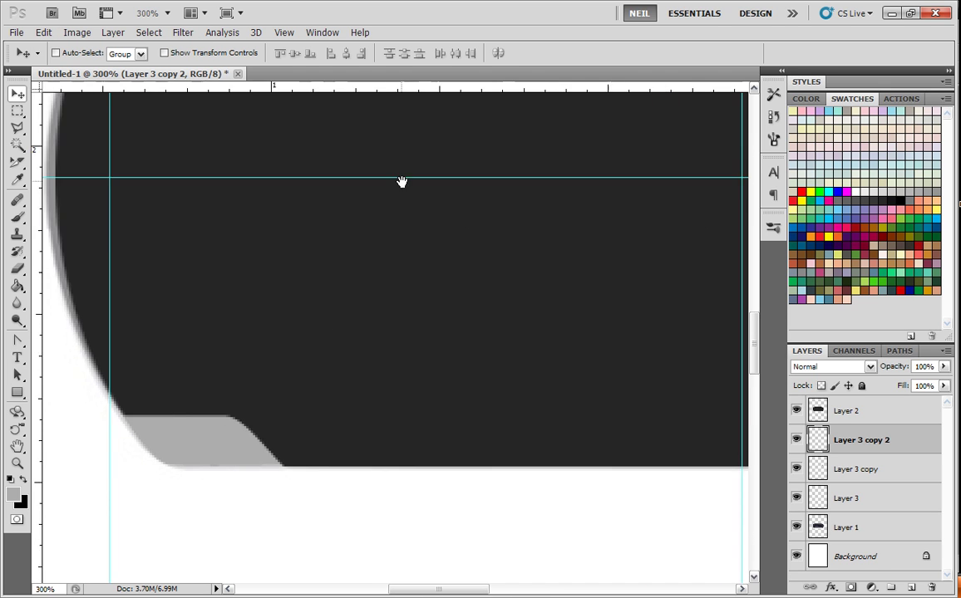
pyautogui.click(943, 367)
pyautogui.moveTo(922, 386); pyautogui.dragTo(909, 385)
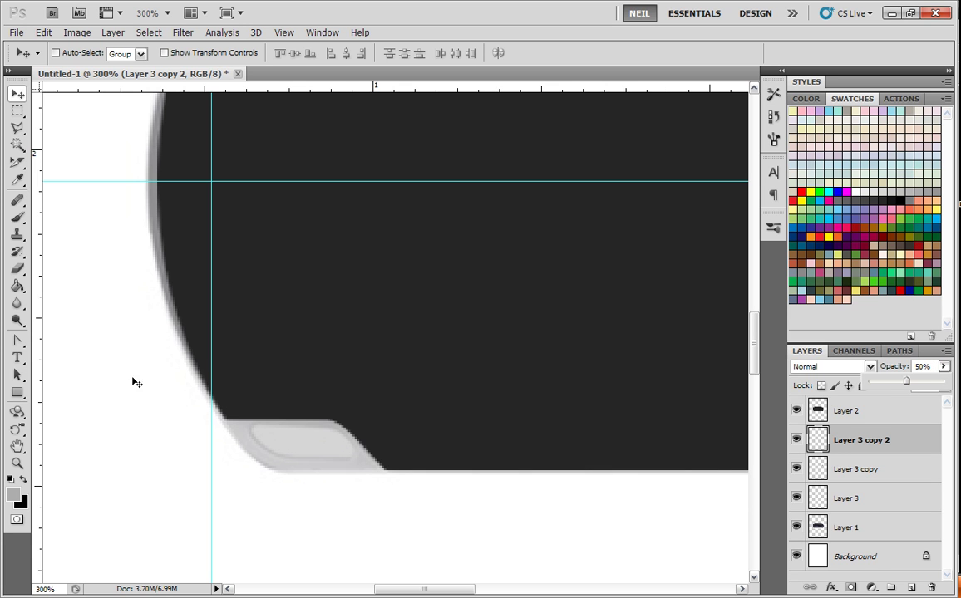
pyautogui.moveTo(18, 347); pyautogui.dragTo(38, 308)
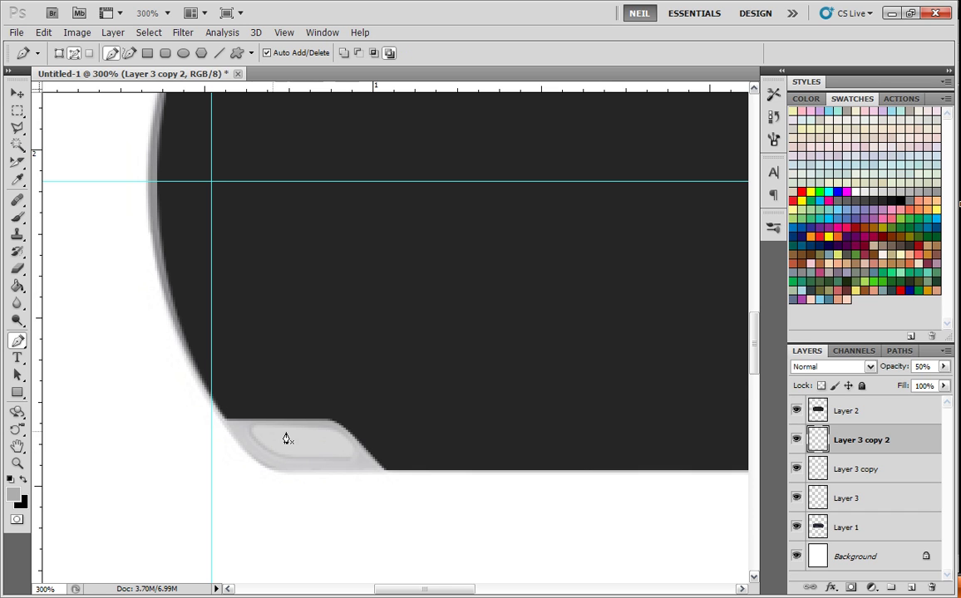
pyautogui.click(251, 427)
pyautogui.click(335, 428)
pyautogui.click(252, 429)
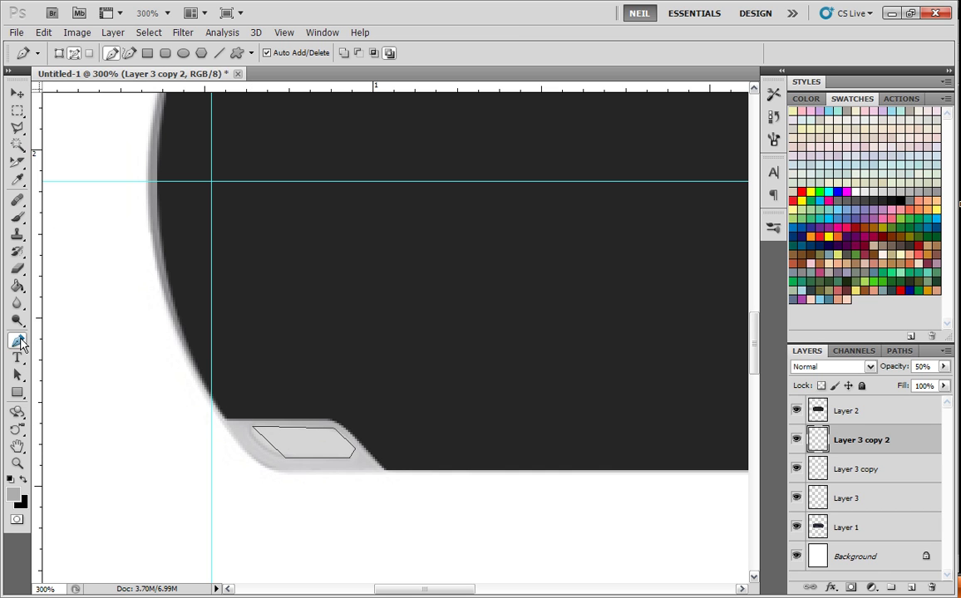
# - Curve the anchors of the inner-opening path with the Convert Point tool to match the rounded outline of the reference
pyautogui.moveTo(17, 340); pyautogui.dragTo(97, 395)
pyautogui.hotkey('ctrl', '+')
pyautogui.hotkey('ctrl', '+')
pyautogui.click(248, 371)
pyautogui.moveTo(248, 368); pyautogui.dragTo(275, 366)
pyautogui.moveTo(303, 420); pyautogui.dragTo(281, 416)
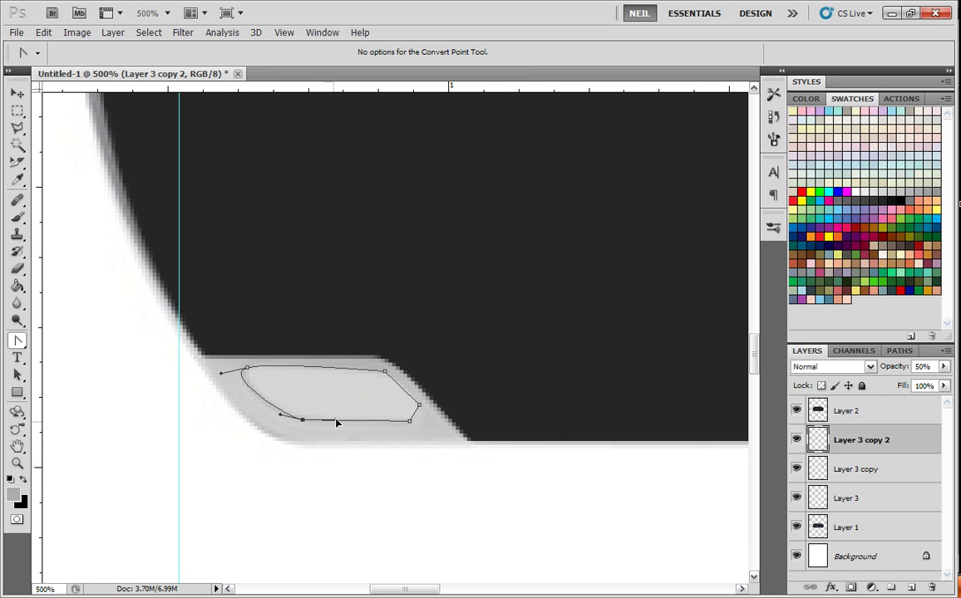
pyautogui.click(419, 405)
# - Turn the inner-opening path into a selection, delete that area from the lower-left corner piece, and deselect
pyautogui.rightClick(383, 423)
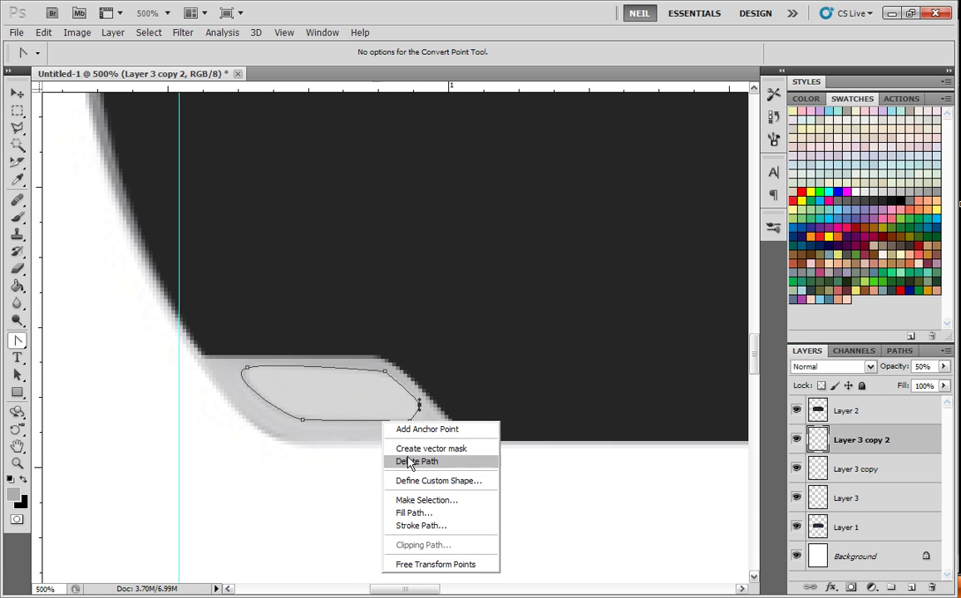
pyautogui.click(416, 500)
pyautogui.click(556, 250)
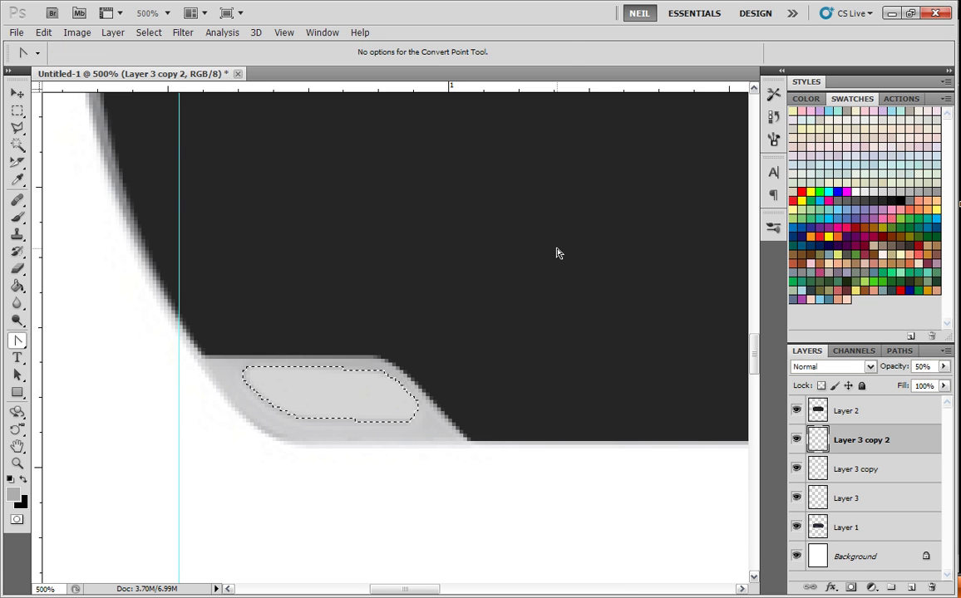
pyautogui.press('Delete')
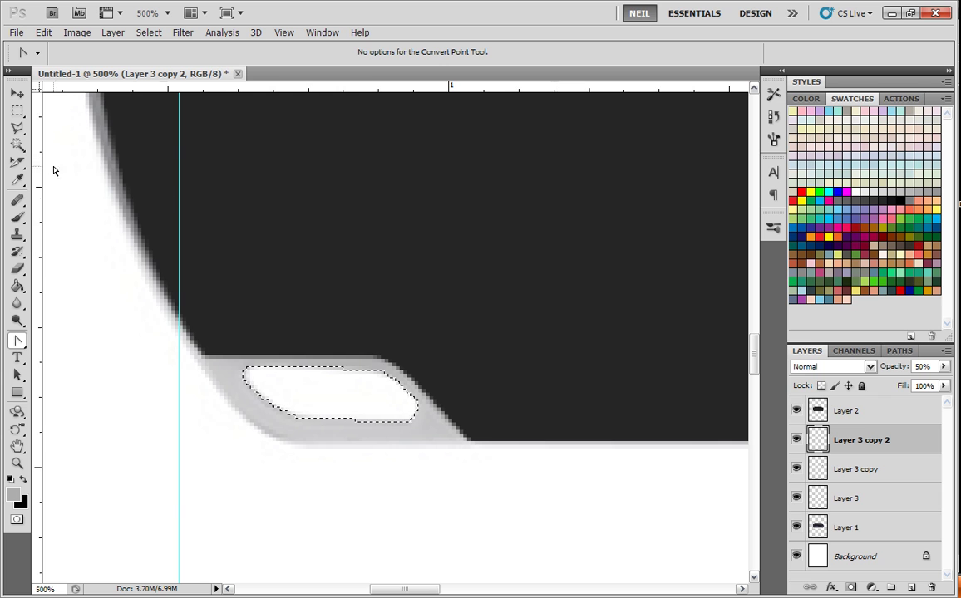
pyautogui.click(16, 111)
pyautogui.click(100, 258)
# - Restore the lower-left corner piece's opacity to 100%
pyautogui.hotkey('ctrl', '-')
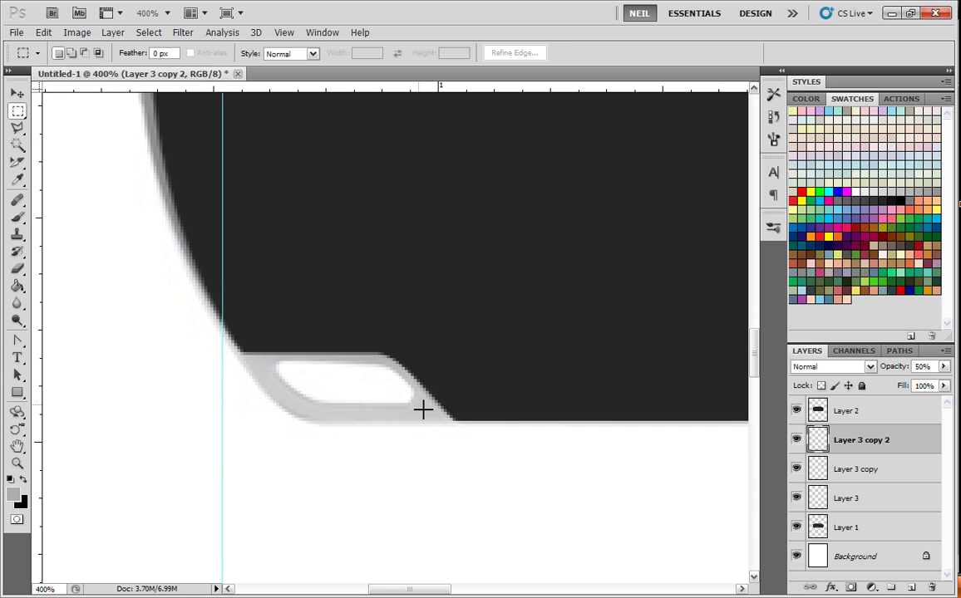
pyautogui.hotkey('ctrl', '-')
pyautogui.hotkey('ctrl', '-')
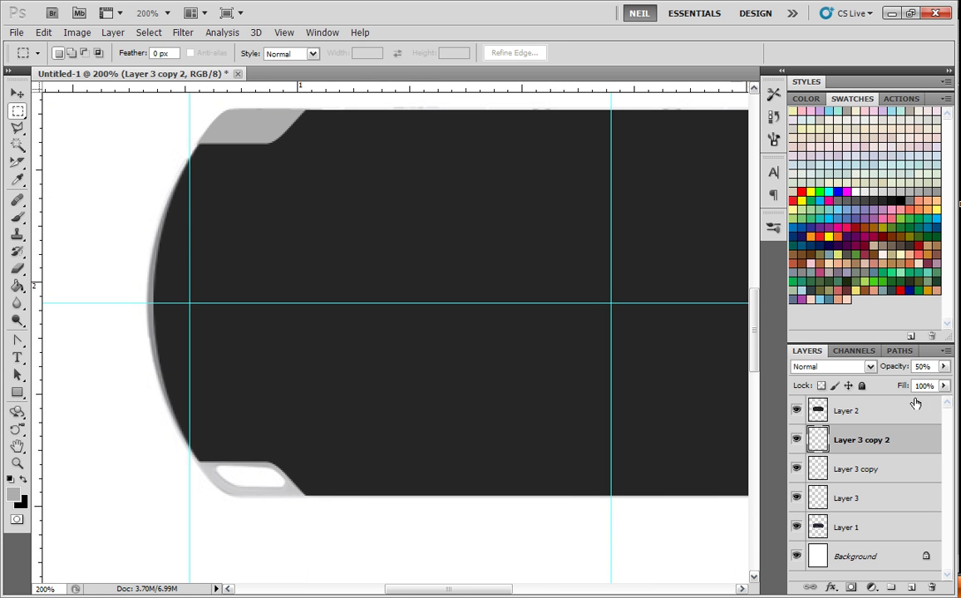
pyautogui.click(944, 367)
pyautogui.moveTo(823, 348); pyautogui.dragTo(861, 347)
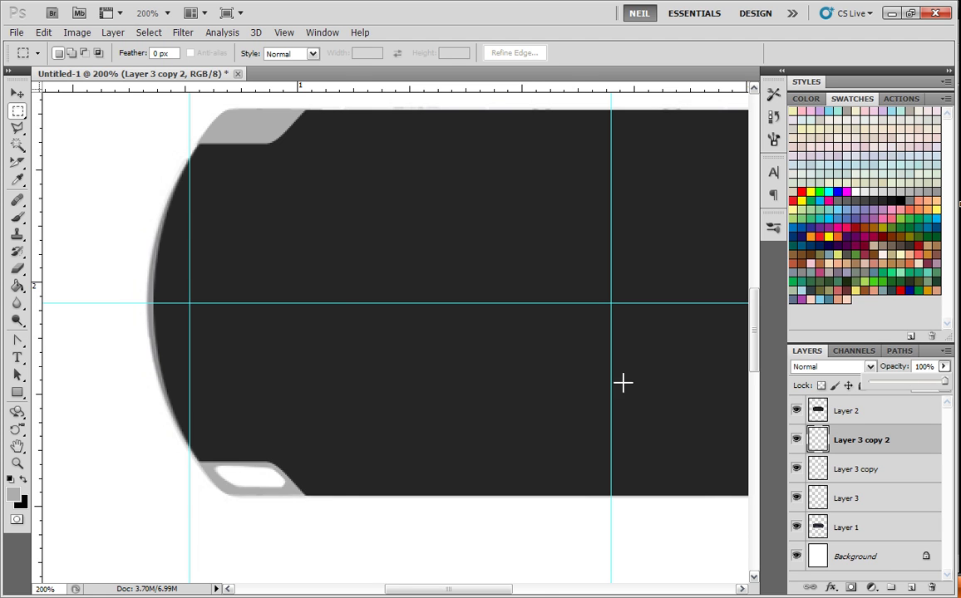
# - Merge Layer 3, Layer 3 copy and Layer 3 copy 2 into a single layer of corner pieces
pyautogui.hotkey('ctrl', '-')
pyautogui.hotkey('ctrl', '-')
pyautogui.hotkey('ctrl', '+')
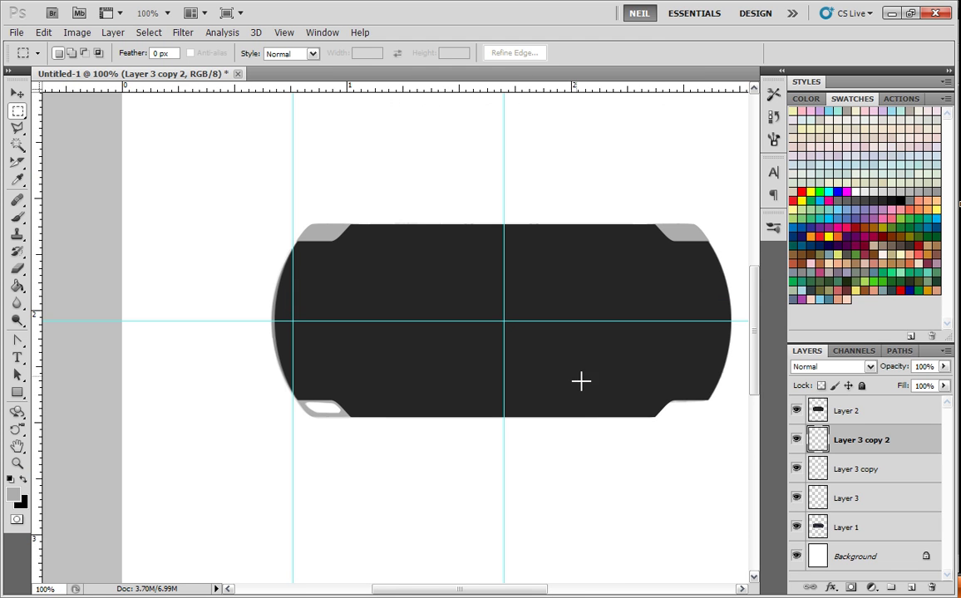
pyautogui.keyDown('shift'); pyautogui.click(849, 499); pyautogui.keyUp('shift')
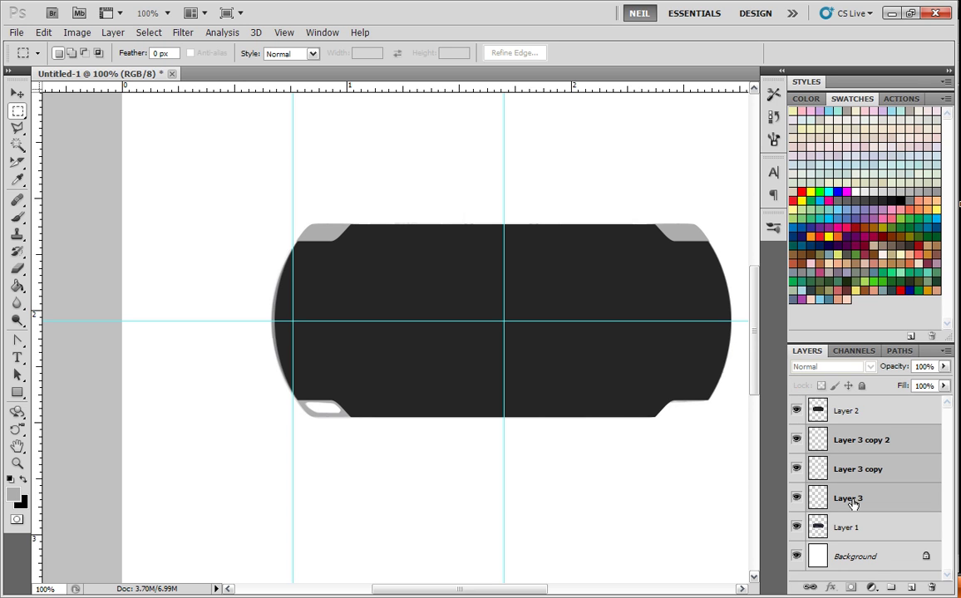
pyautogui.click(946, 350)
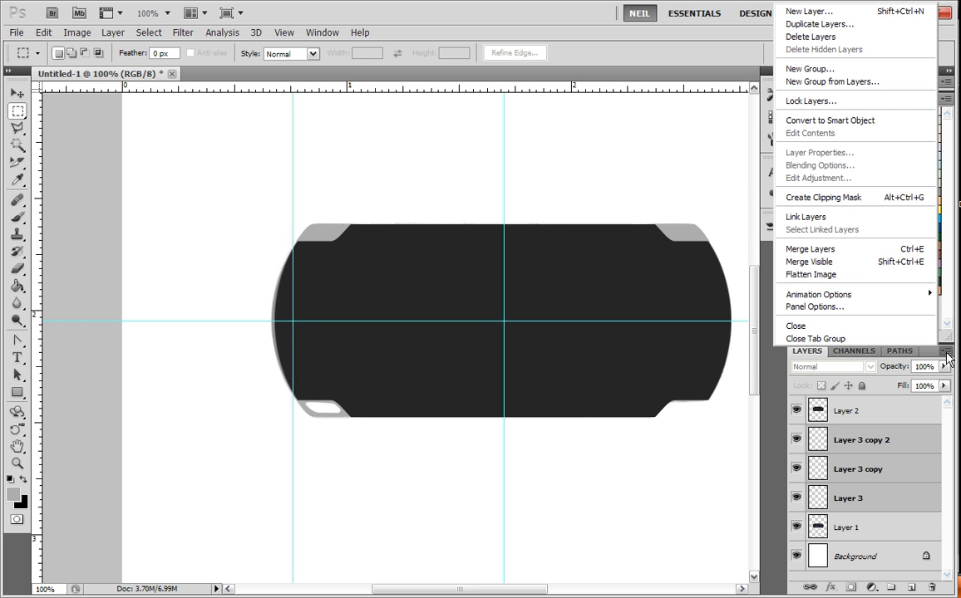
pyautogui.click(798, 248)
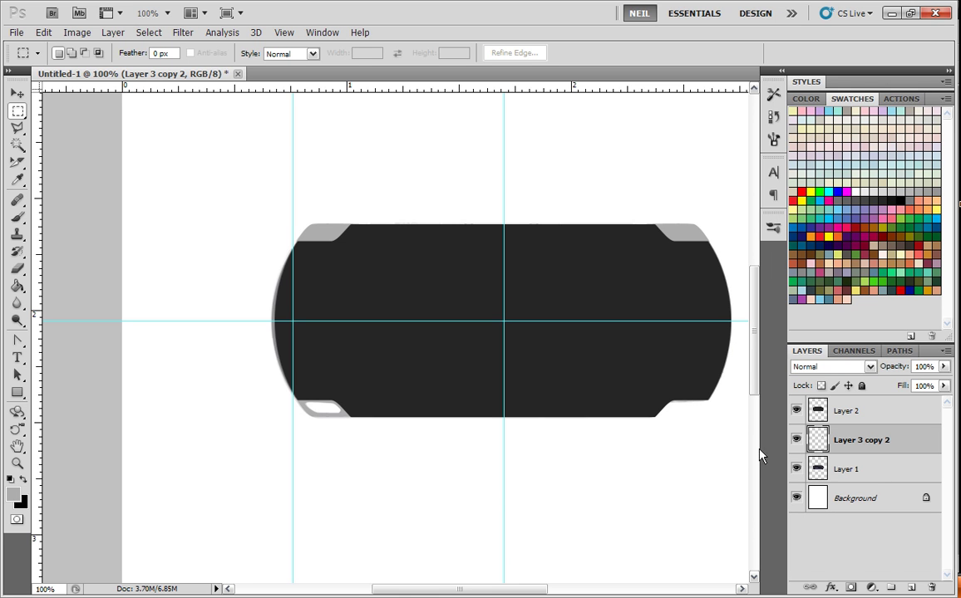
# - Lower the opacity of the dark body on Layer 2 to 50%
pyautogui.moveTo(509, 326); pyautogui.dragTo(433, 326)
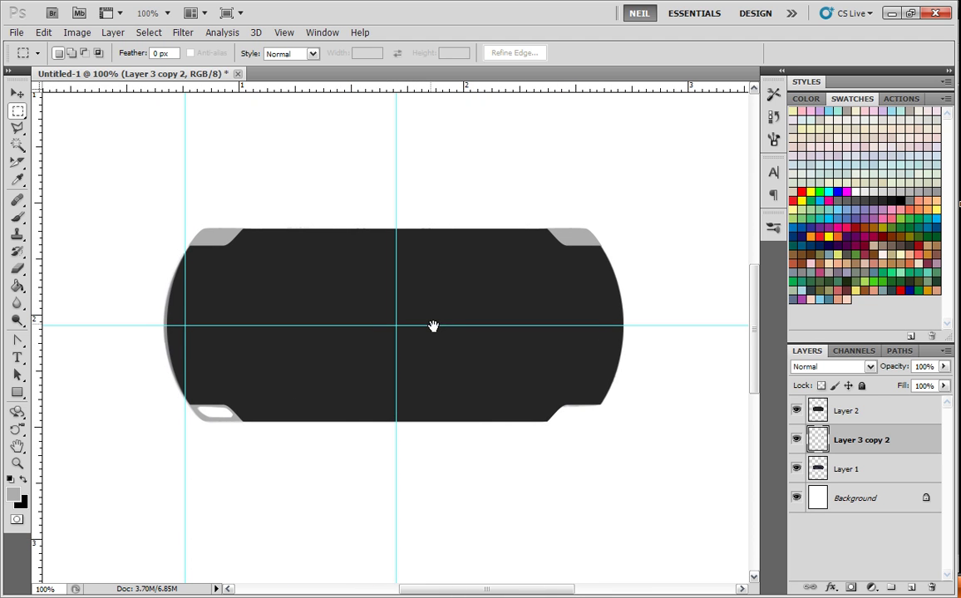
pyautogui.click(860, 421)
pyautogui.click(944, 366)
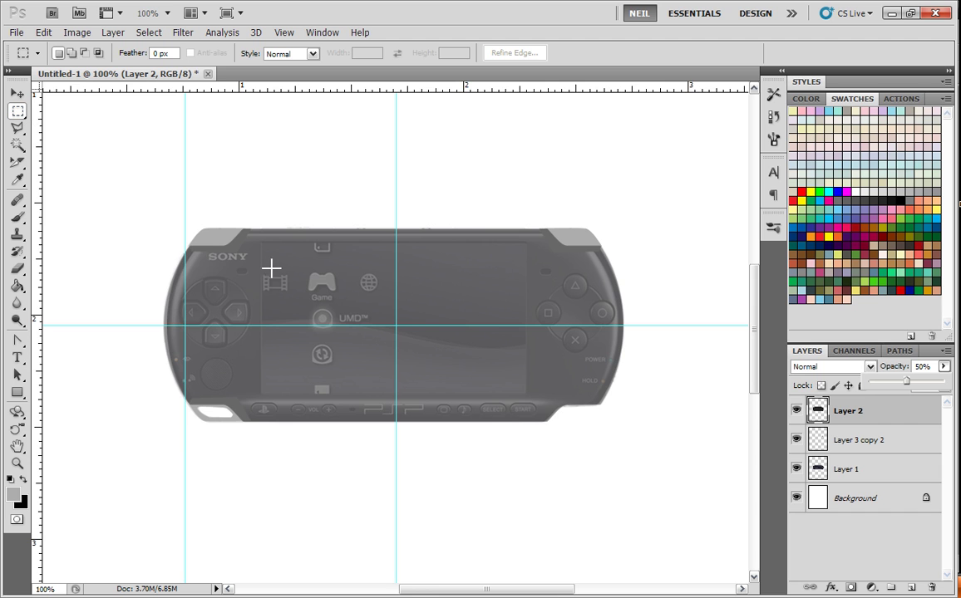
# - Set the Rounded Rectangle tool to create shape layers, and test it with a trial rectangle over the reference screen before undoing it
pyautogui.hotkey('ctrl', '+')
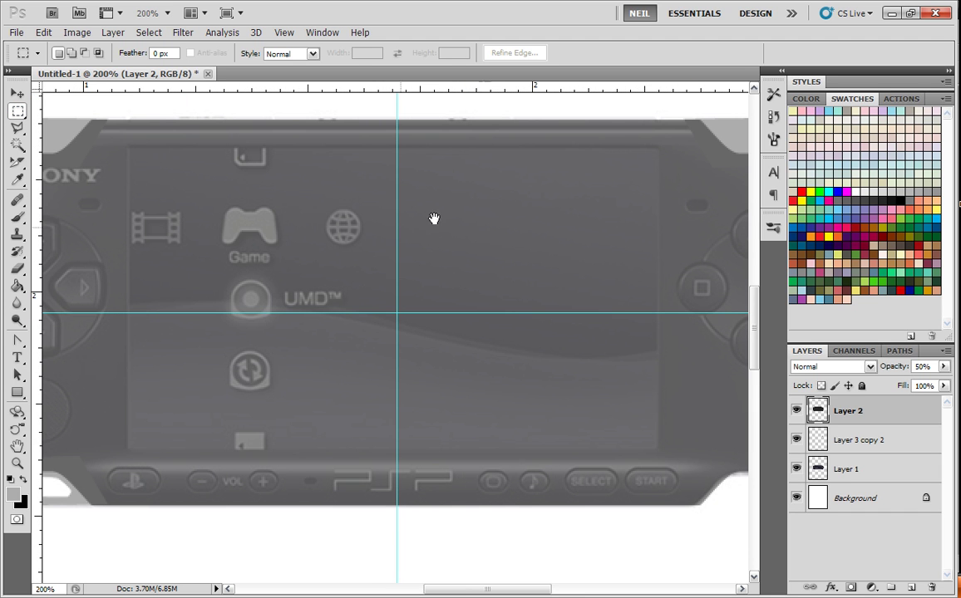
pyautogui.scroll(-1, 489, 201)
pyautogui.hscroll(-2, 465, 203)
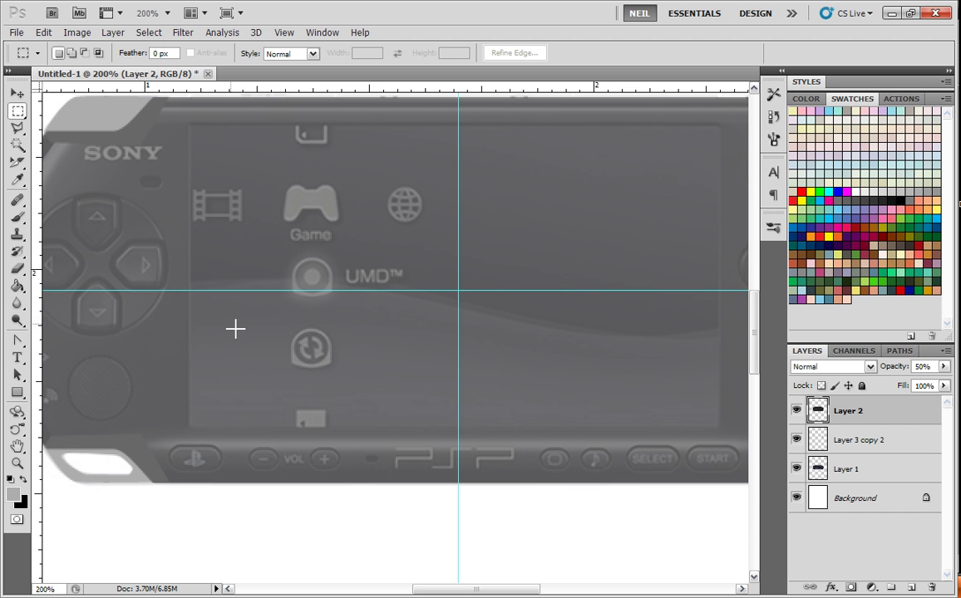
pyautogui.moveTo(268, 299)
pyautogui.mouseDown()
pyautogui.moveTo(223, 314)
pyautogui.moveTo(251, 304)
pyautogui.mouseUp()
pyautogui.moveTo(17, 393); pyautogui.dragTo(87, 411)
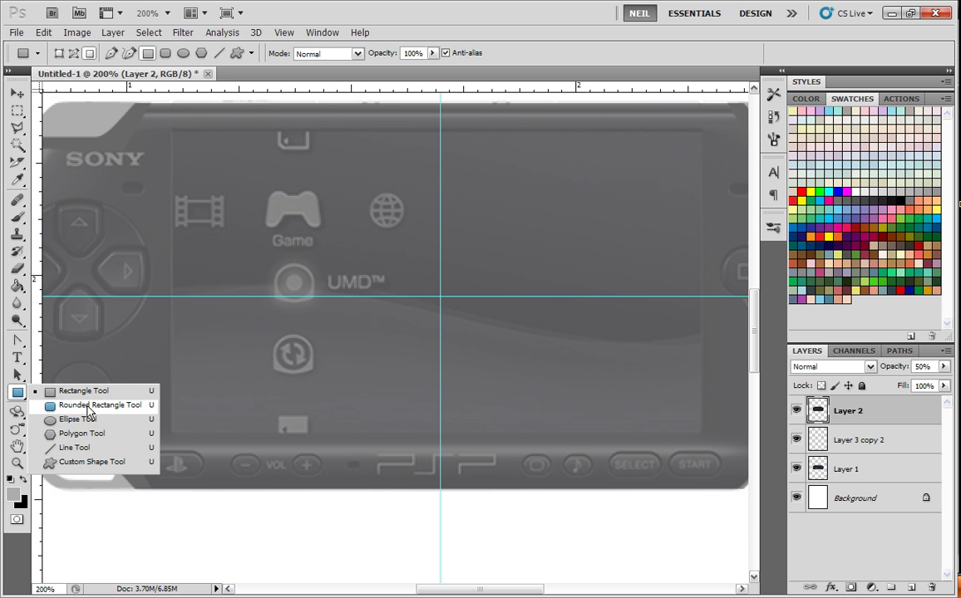
pyautogui.click(92, 412)
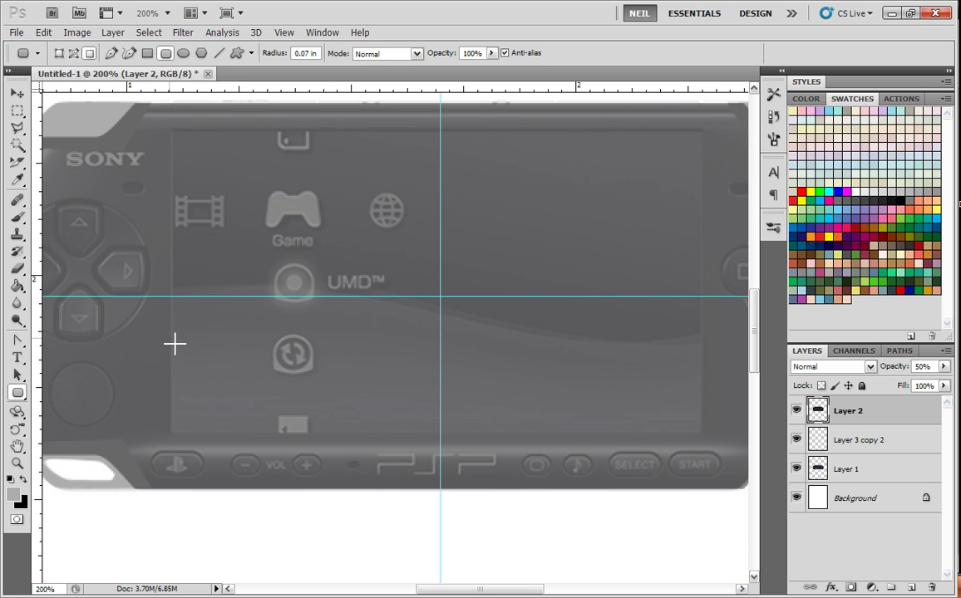
pyautogui.click(59, 53)
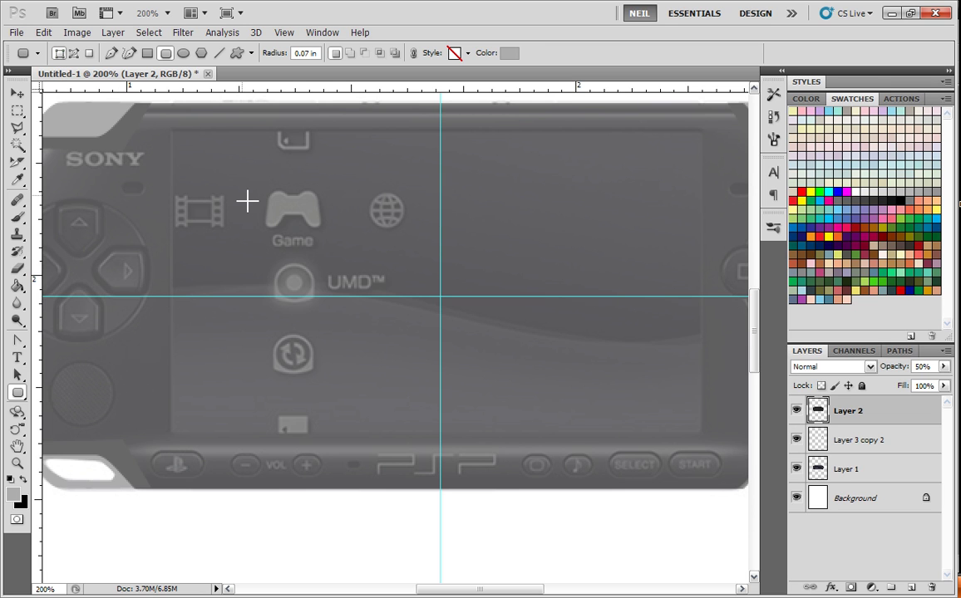
pyautogui.moveTo(176, 126); pyautogui.dragTo(335, 253)
pyautogui.hotkey('ctrl', 'z')
# - Set the rounded rectangle's corner radius to 0.01 in, then draw and undo a trial shape to check the corners
pyautogui.moveTo(318, 53); pyautogui.dragTo(273, 52)
pyautogui.click(306, 54)
pyautogui.moveTo(184, 142); pyautogui.dragTo(287, 233)
pyautogui.hotkey('ctrl', 'z')
pyautogui.moveTo(406, 225); pyautogui.dragTo(344, 243)
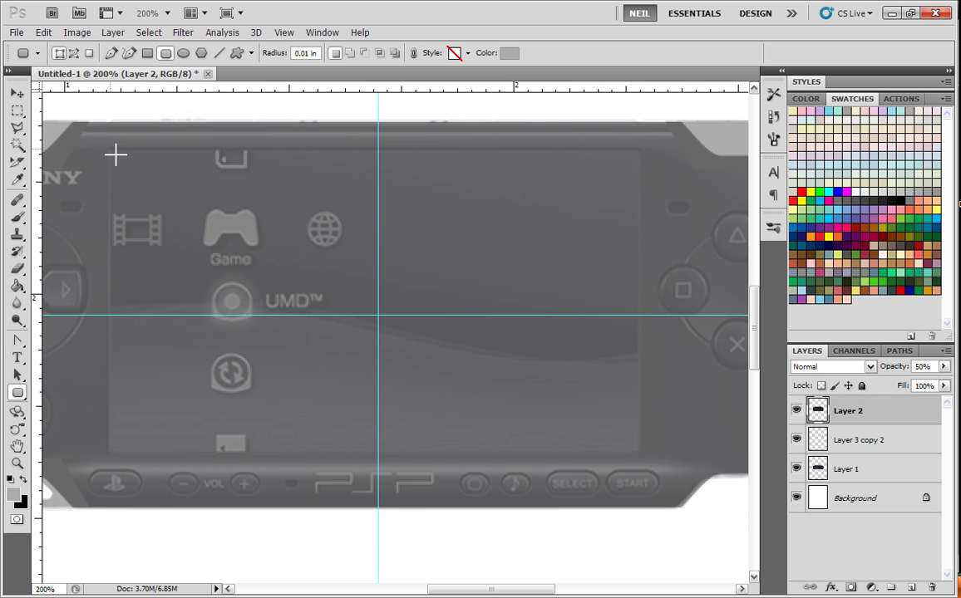
# - Try covering the reference screen with a light grey rounded rectangle, hide Layer 1 to compare, and undo the shape
pyautogui.moveTo(110, 149); pyautogui.dragTo(640, 450)
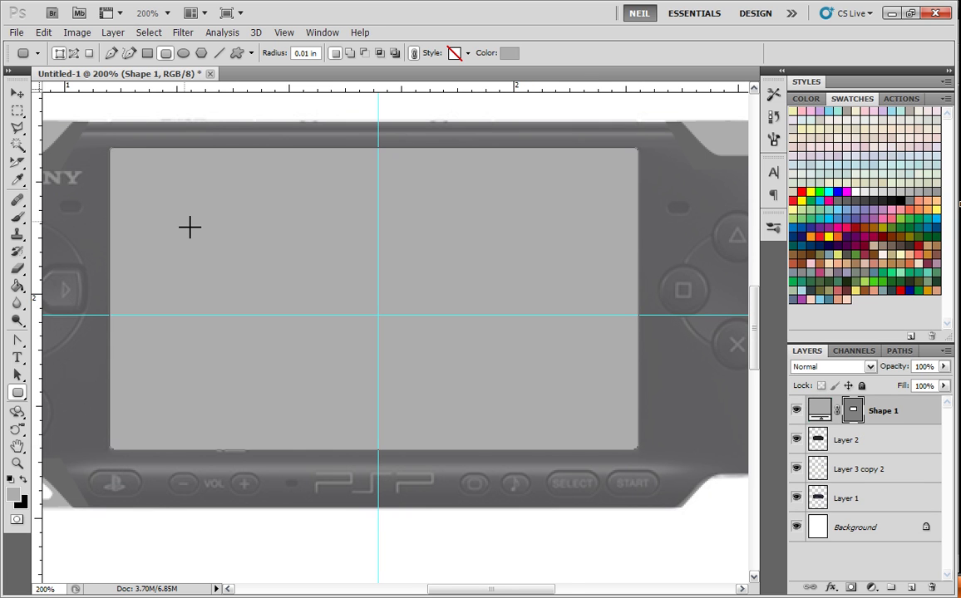
pyautogui.hotkey('ctrl', '-')
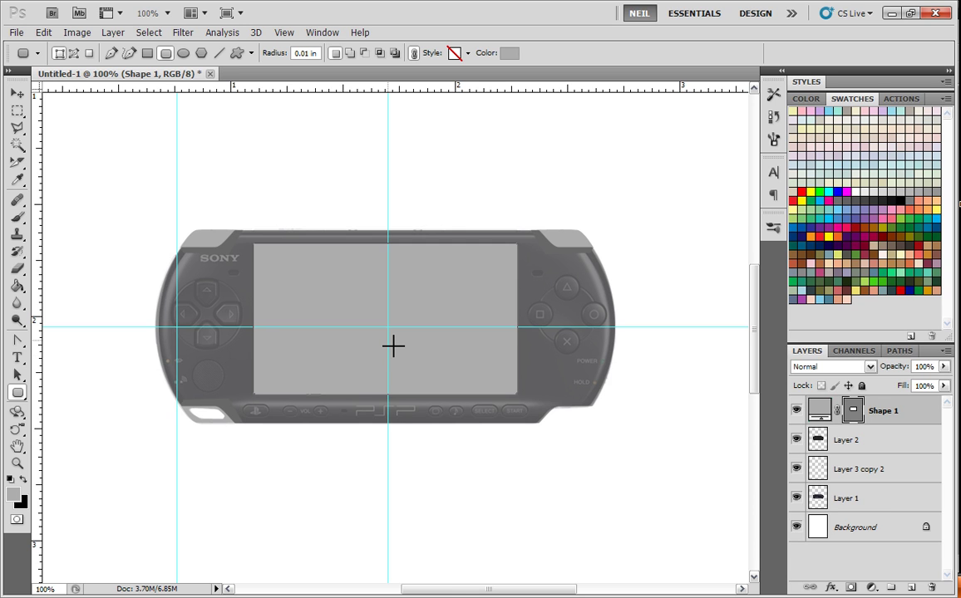
pyautogui.click(794, 500)
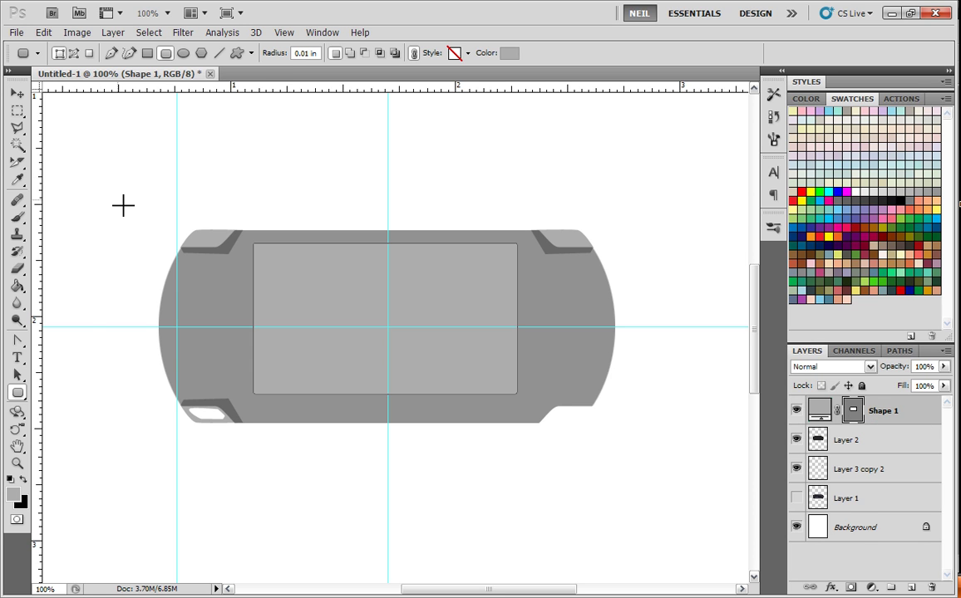
pyautogui.hotkey('ctrl', 'z')
# - Set the foreground color to a muted red, show Layer 1, and draw a rounded rectangle shape covering the reference screen
pyautogui.click(13, 495)
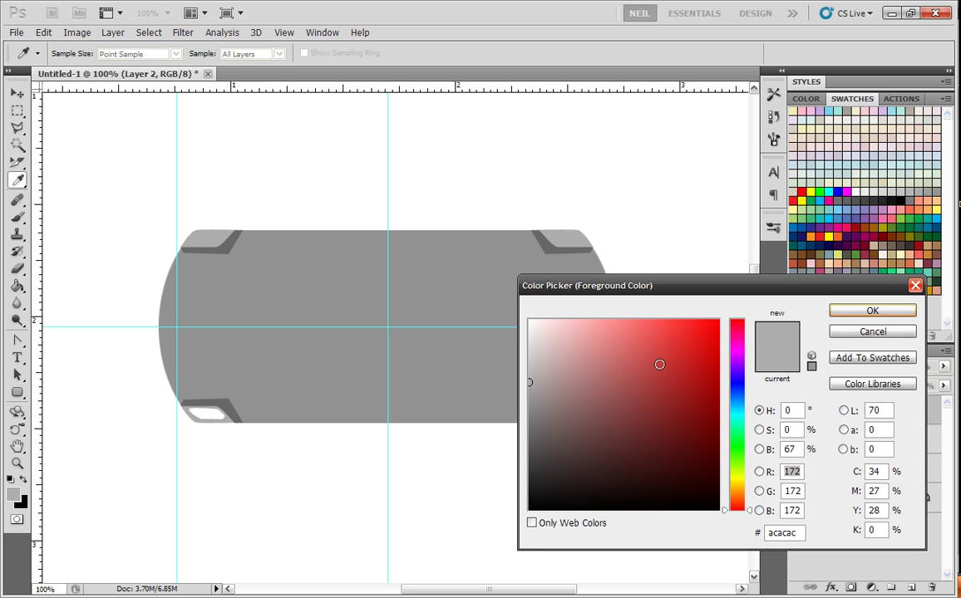
pyautogui.click(636, 353)
pyautogui.click(871, 310)
pyautogui.hotkey('ctrl', '+')
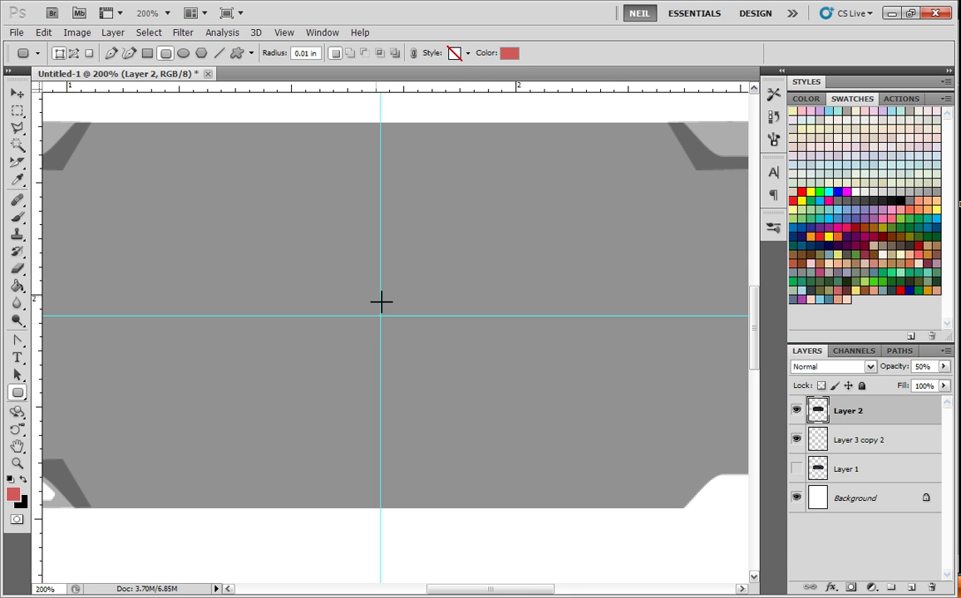
pyautogui.click(796, 469)
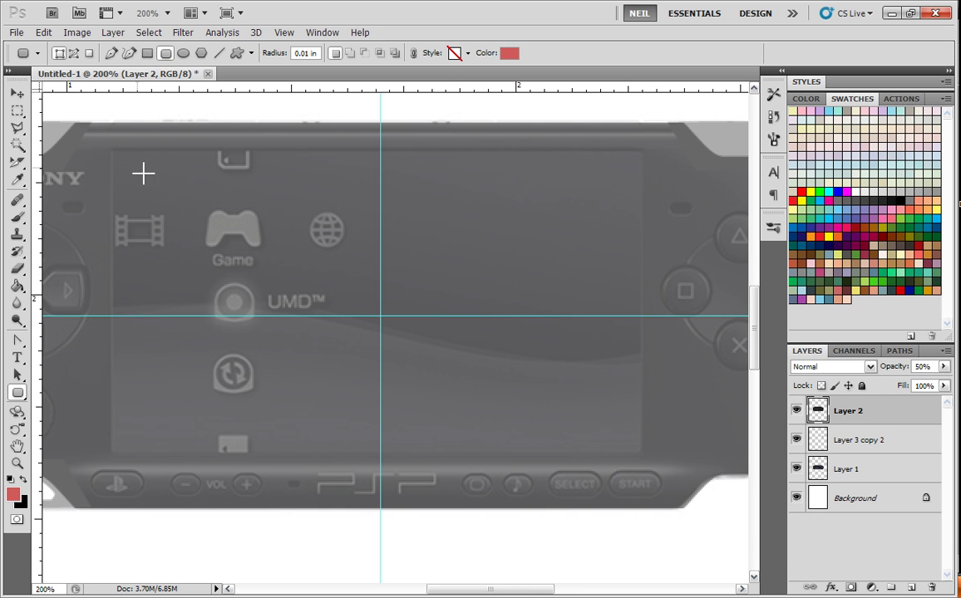
pyautogui.moveTo(112, 149); pyautogui.dragTo(643, 454)
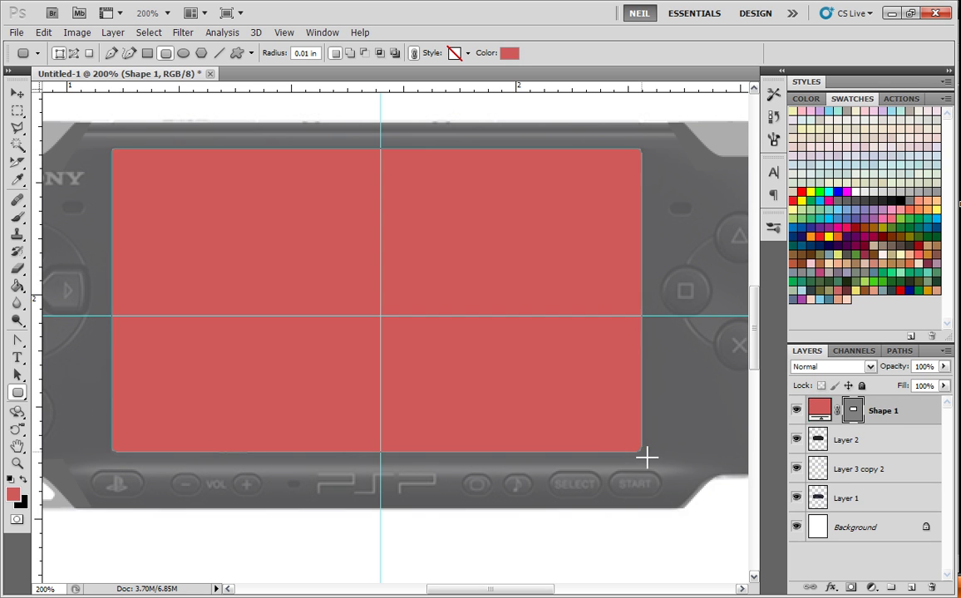
# - Select the red screen rectangle by its color with Color Range, using a fuzziness of 14
pyautogui.hotkey('ctrl', '-')
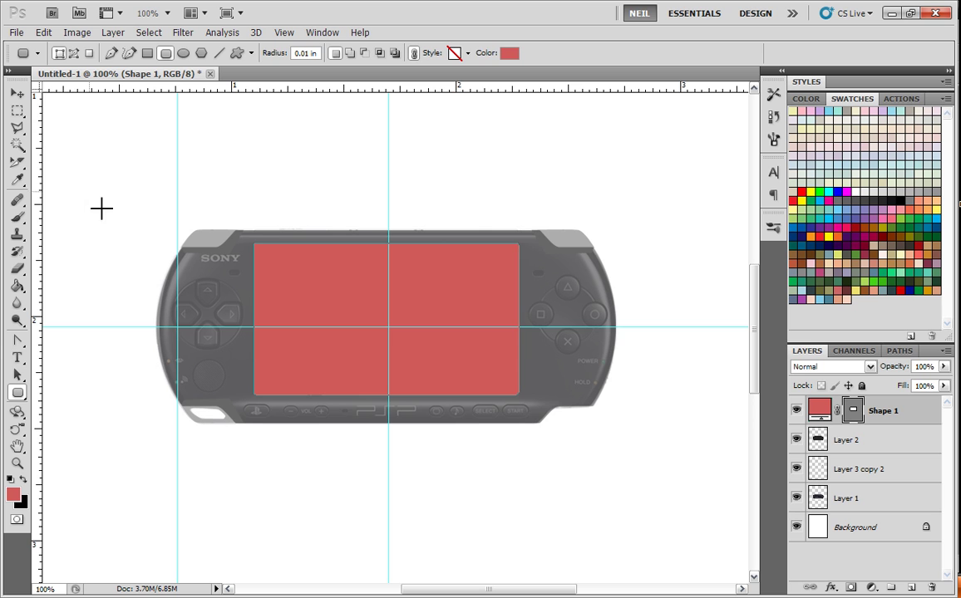
pyautogui.click(18, 93)
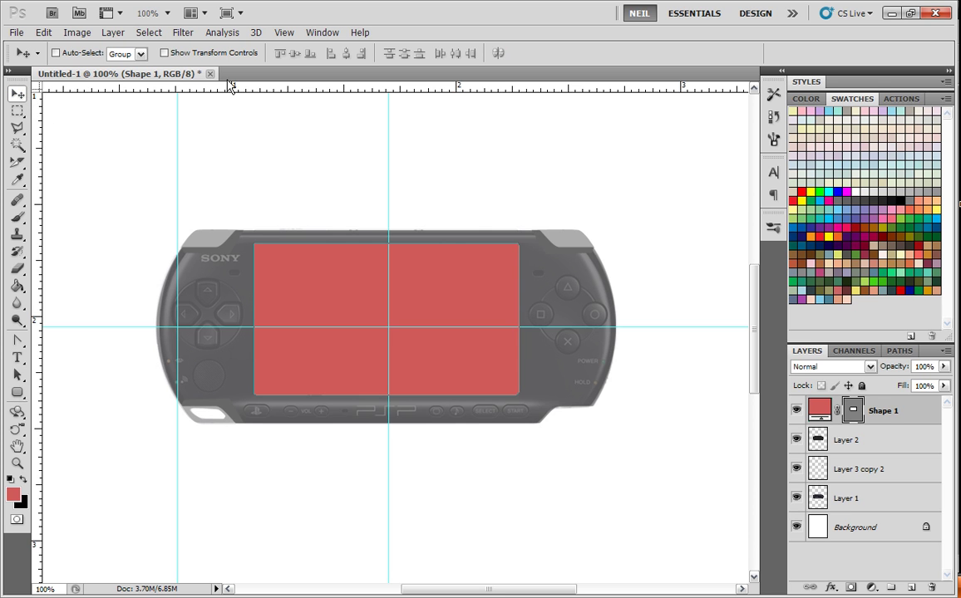
pyautogui.click(149, 33)
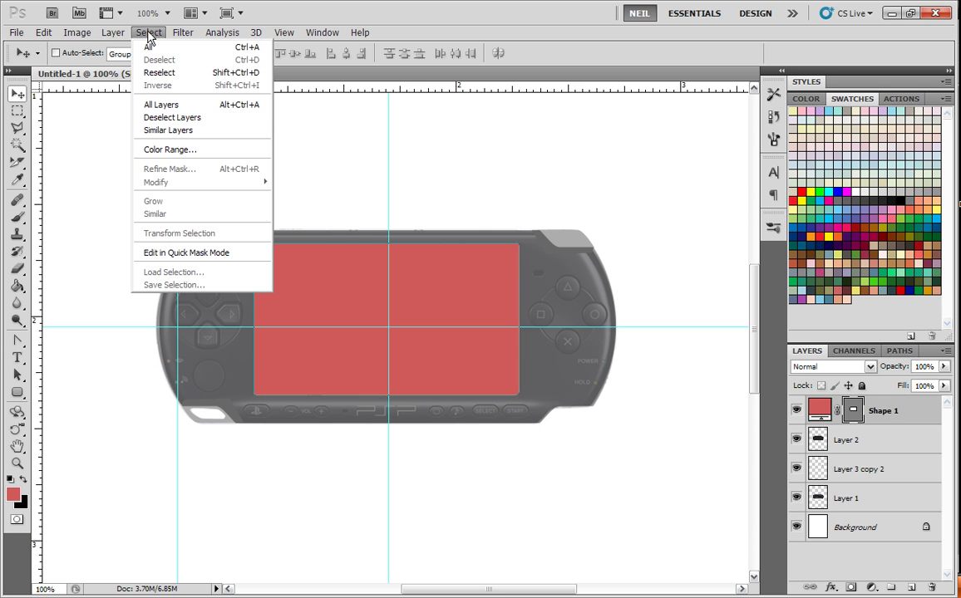
pyautogui.click(184, 151)
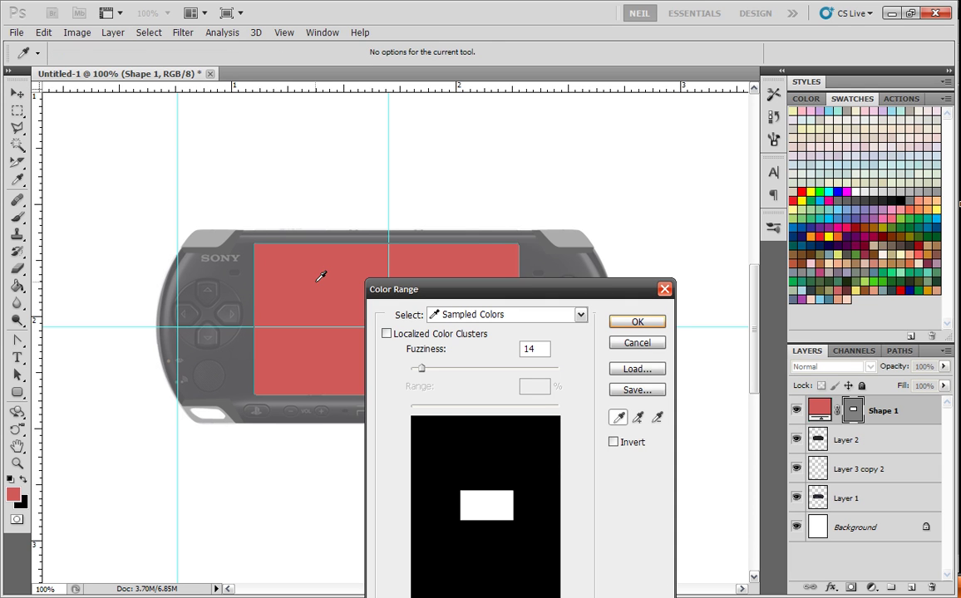
pyautogui.click(636, 327)
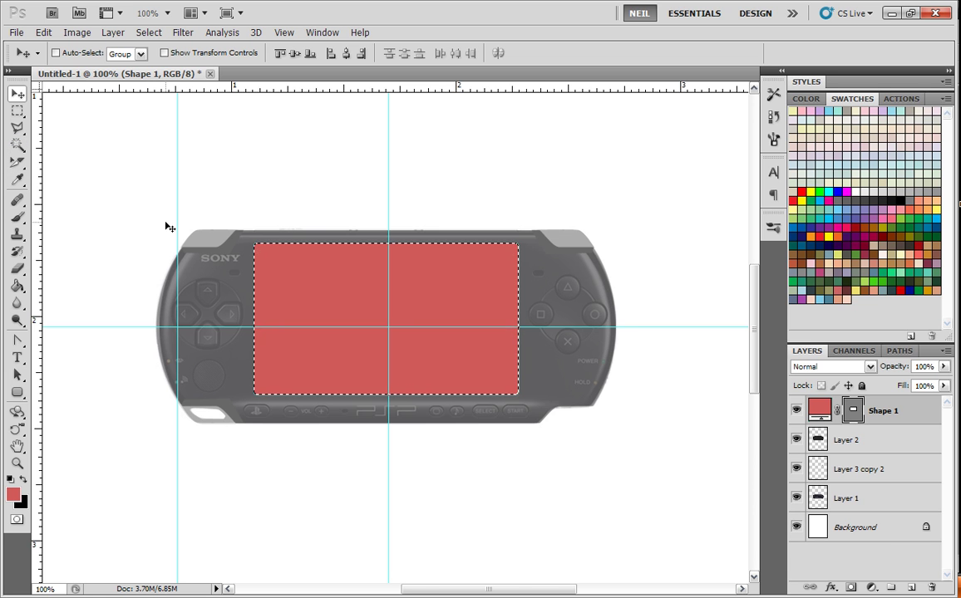
# - Hide Shape 1, delete the selected screen area from Layer 2's body, and deselect
pyautogui.hotkey('ctrl', '+')
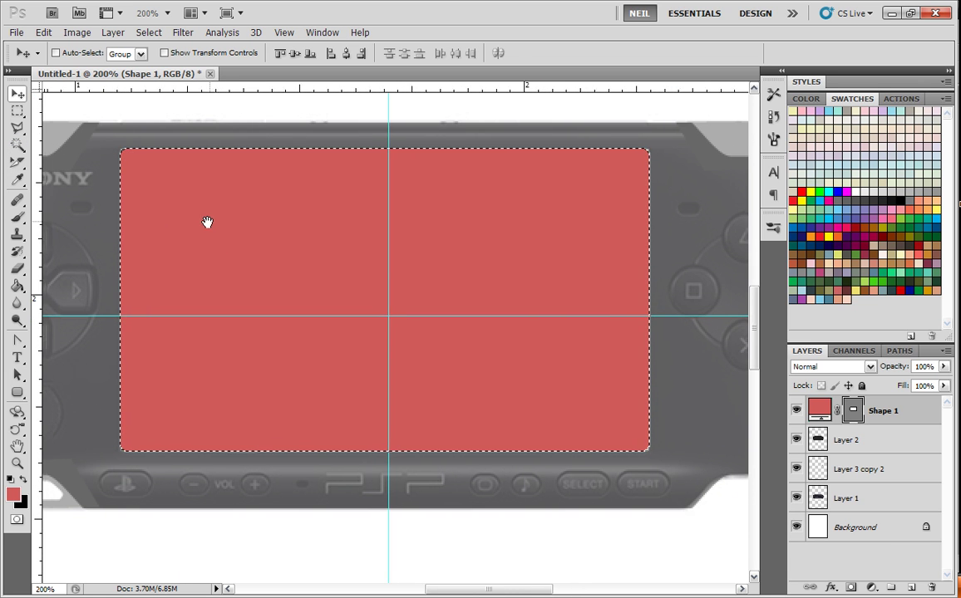
pyautogui.moveTo(204, 221); pyautogui.dragTo(236, 236)
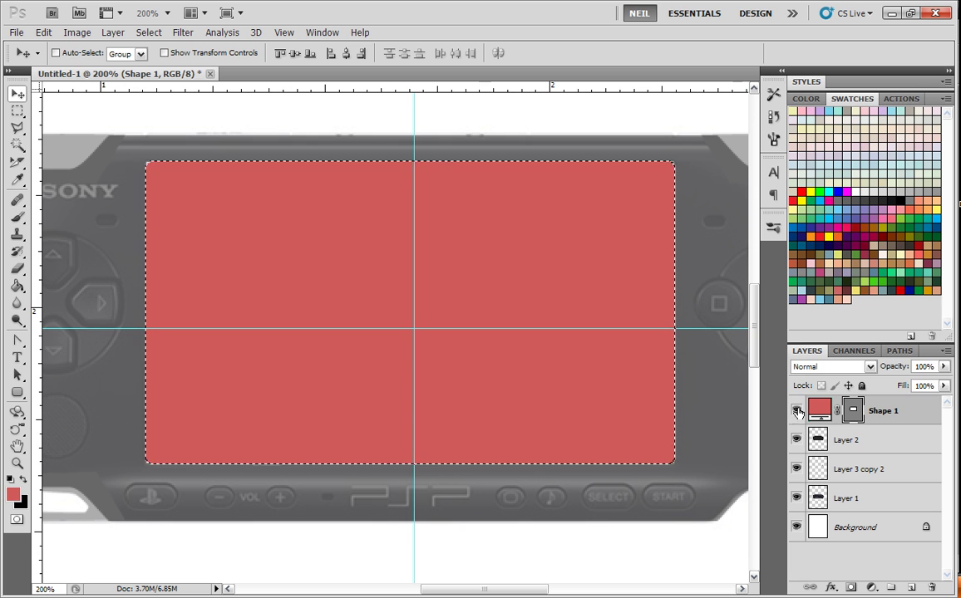
pyautogui.click(796, 411)
pyautogui.click(847, 440)
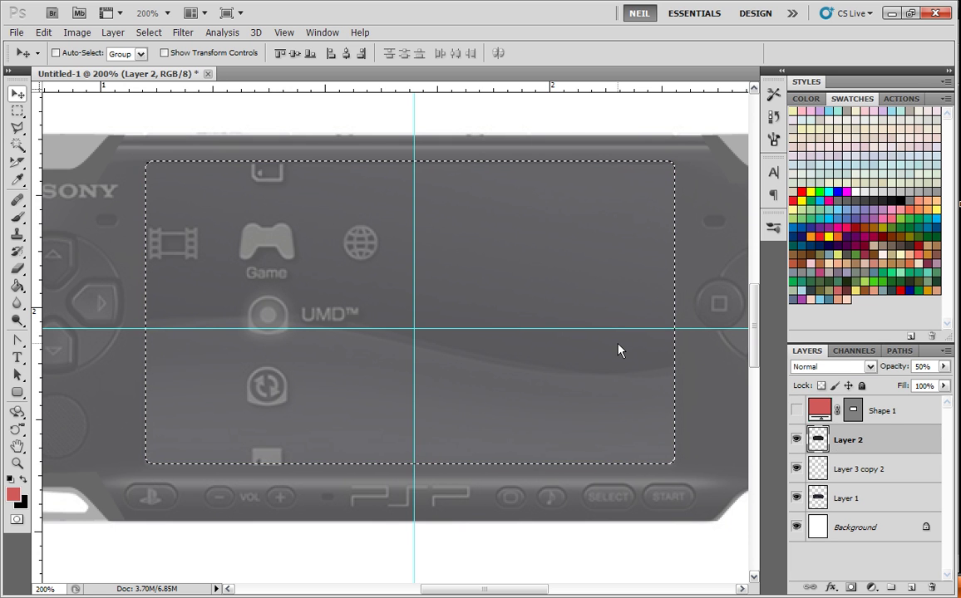
pyautogui.press('Delete')
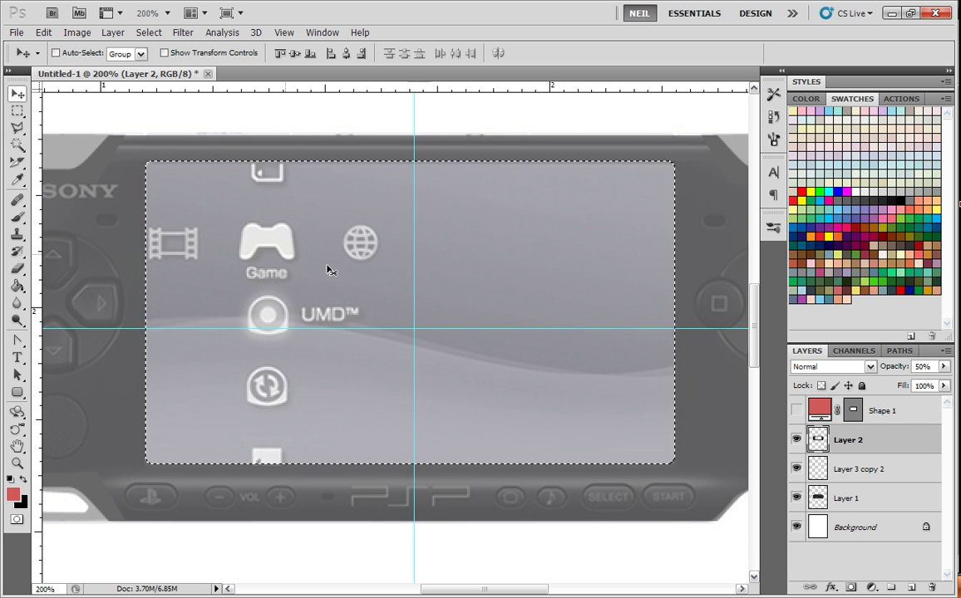
pyautogui.click(17, 110)
pyautogui.click(189, 194)
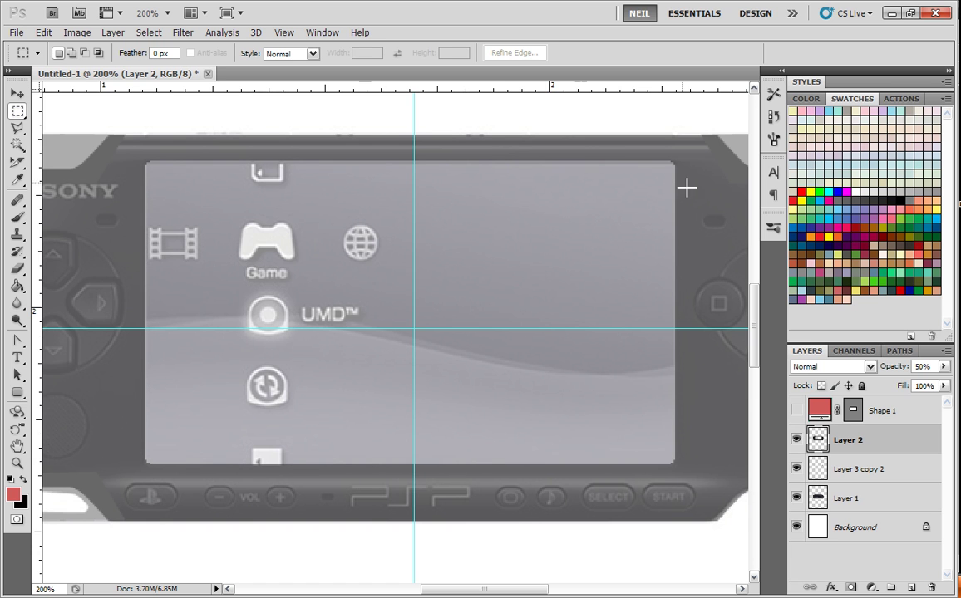
# - Hide the reference on Layer 1 and briefly show Shape 1 to compare it with the screen cutout
pyautogui.click(284, 33)
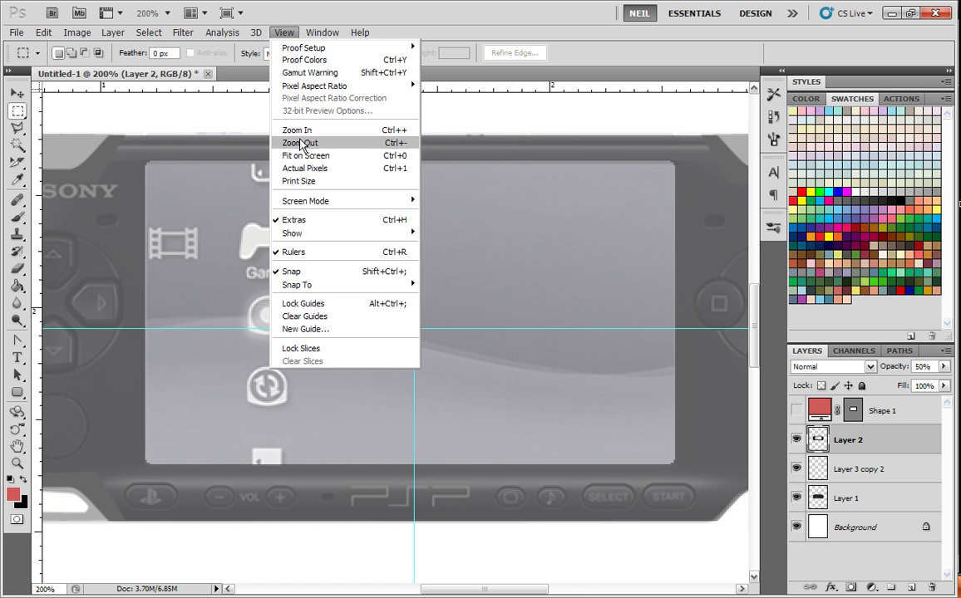
pyautogui.click(287, 183)
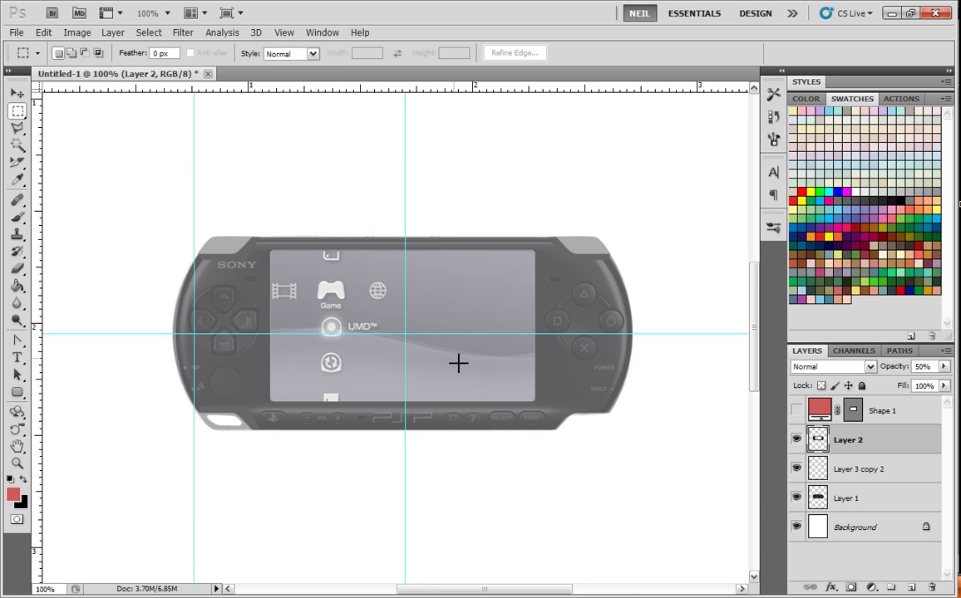
pyautogui.click(796, 498)
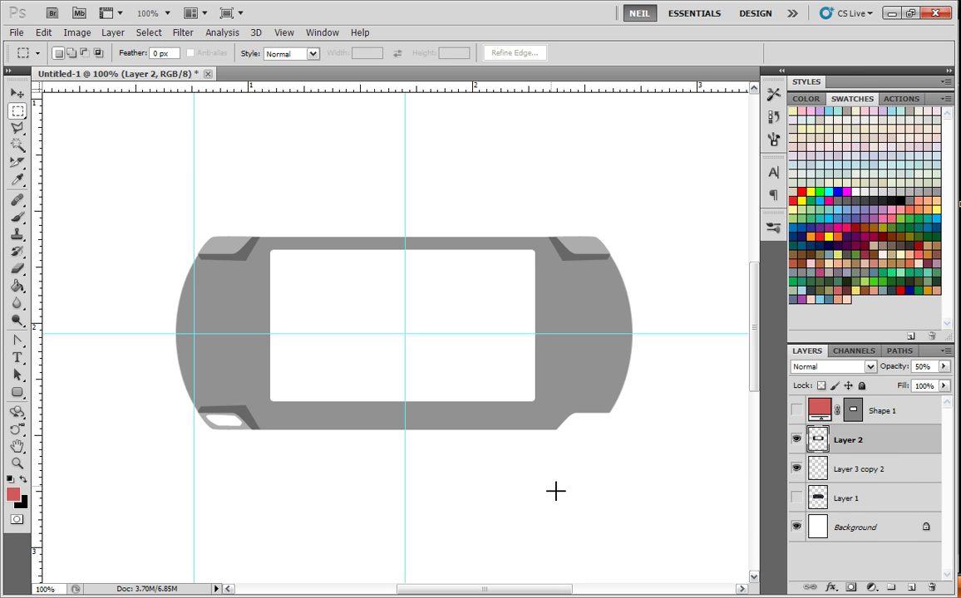
pyautogui.click(796, 411)
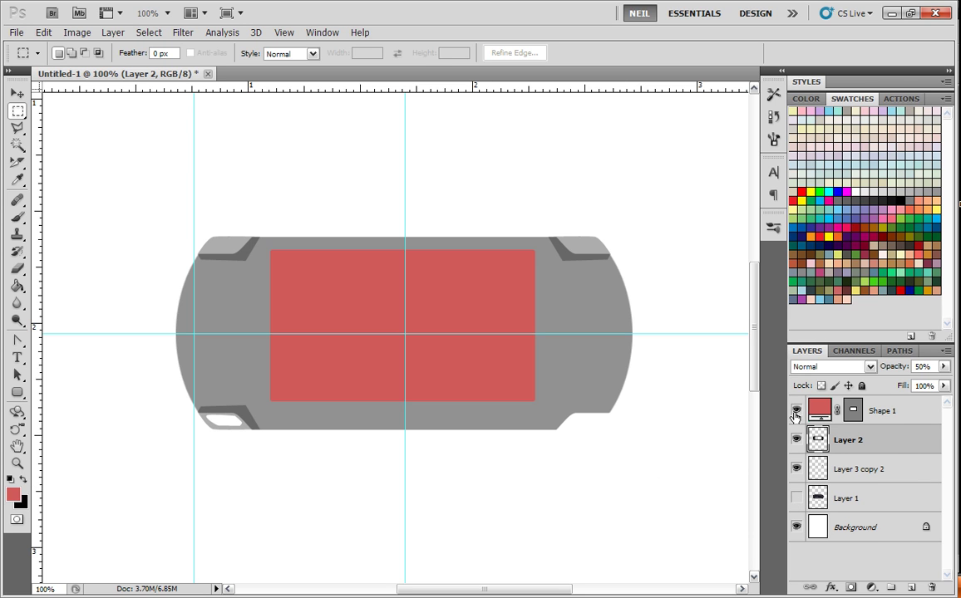
pyautogui.click(795, 414)
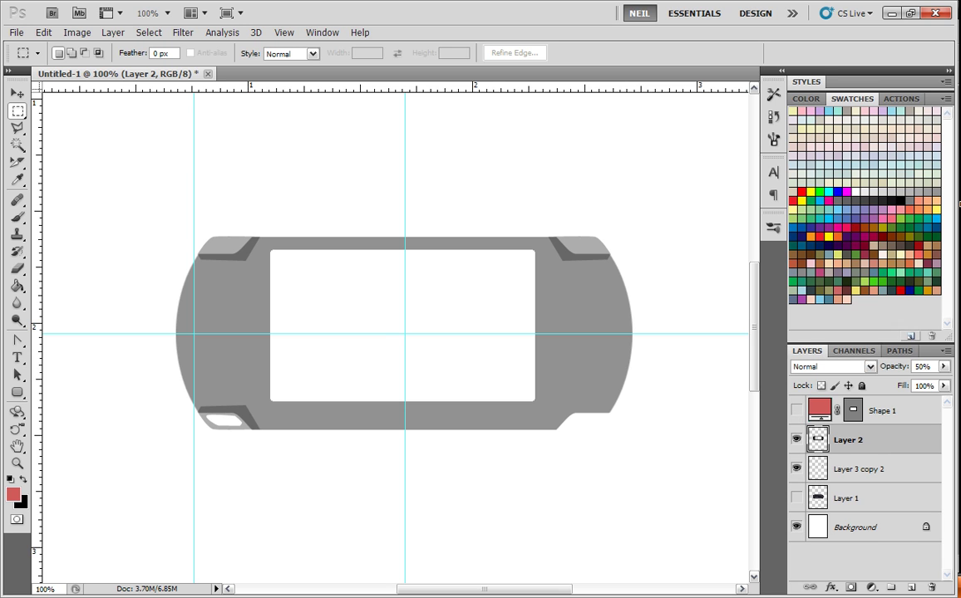
# - Set Layer 2's opacity to 100% and toggle its visibility to check the body
pyautogui.press('0')
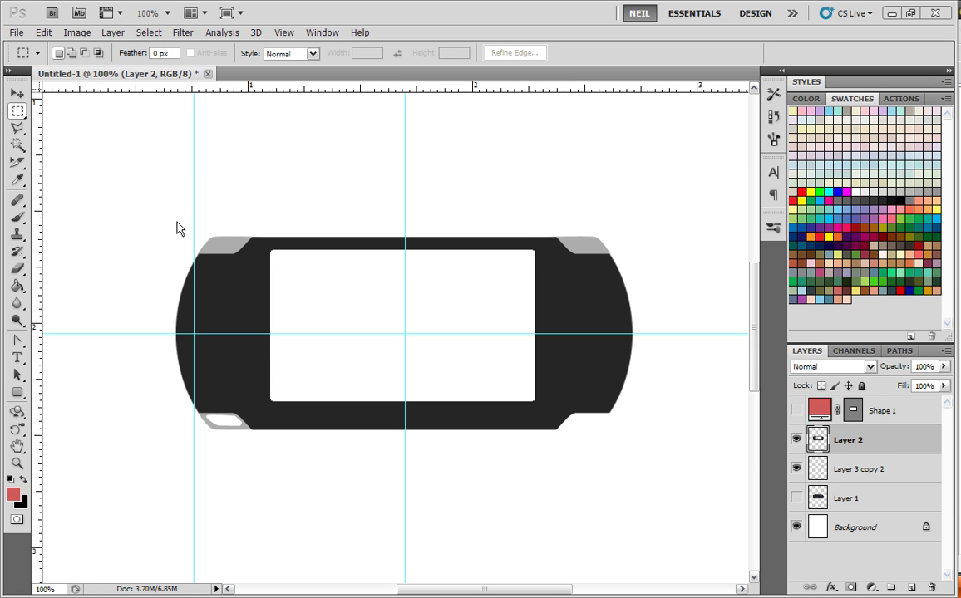
pyautogui.click(796, 439)
pyautogui.click(796, 440)
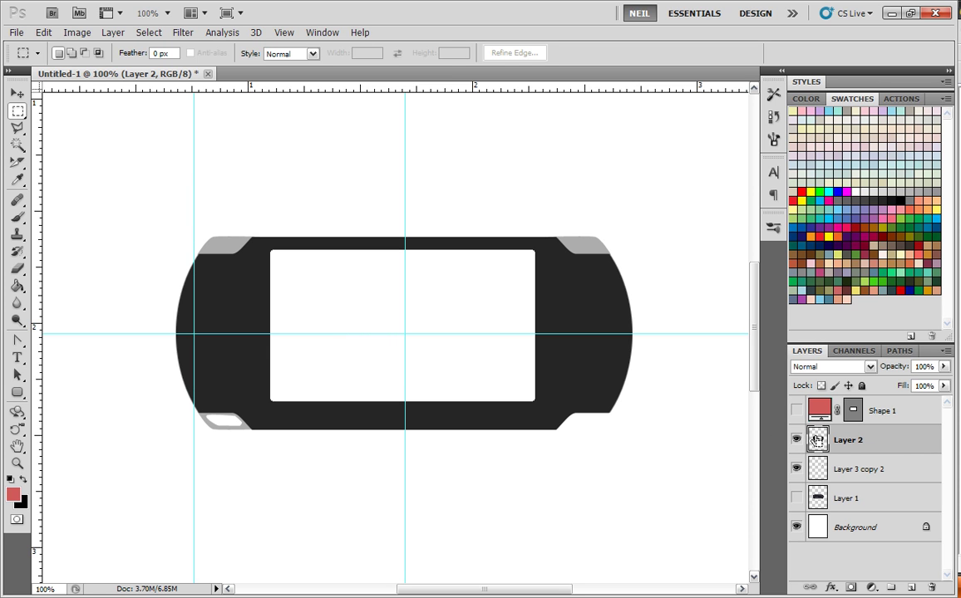
# - Load Layer 2's body outline as a selection and try narrowing it to 96.56% width with Transform Selection
pyautogui.keyDown('ctrl'); pyautogui.click(818, 443); pyautogui.keyUp('ctrl')
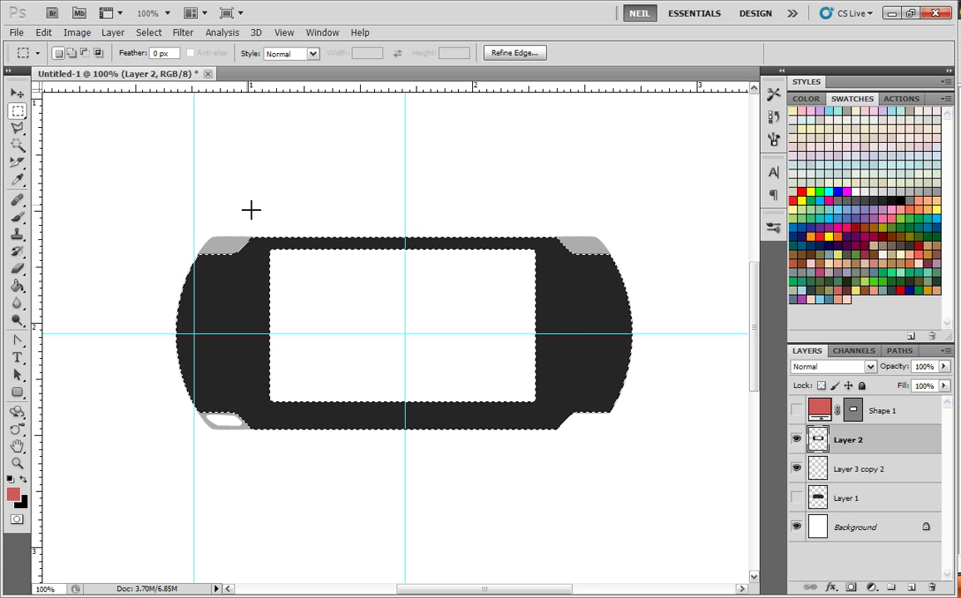
pyautogui.click(148, 33)
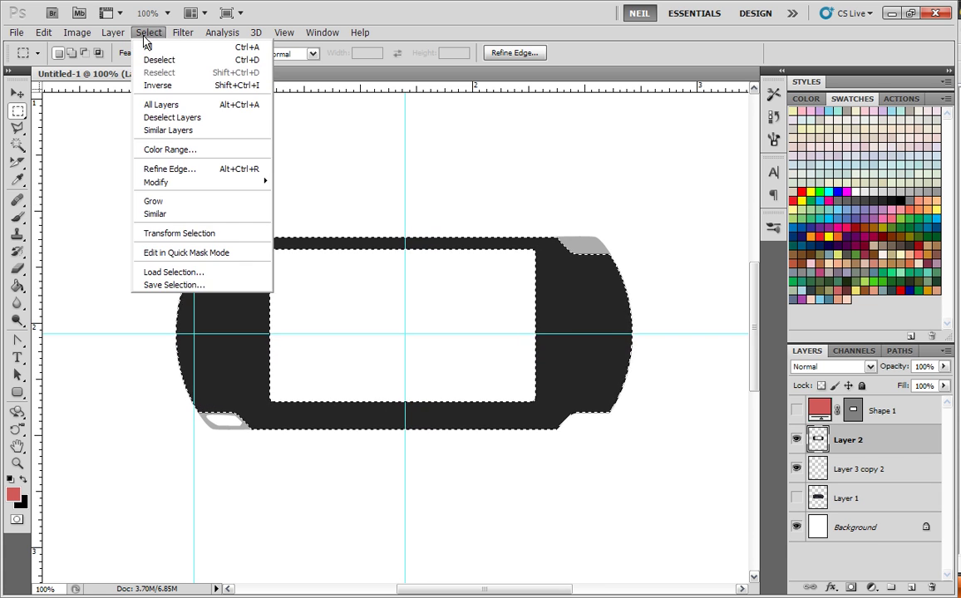
pyautogui.click(176, 237)
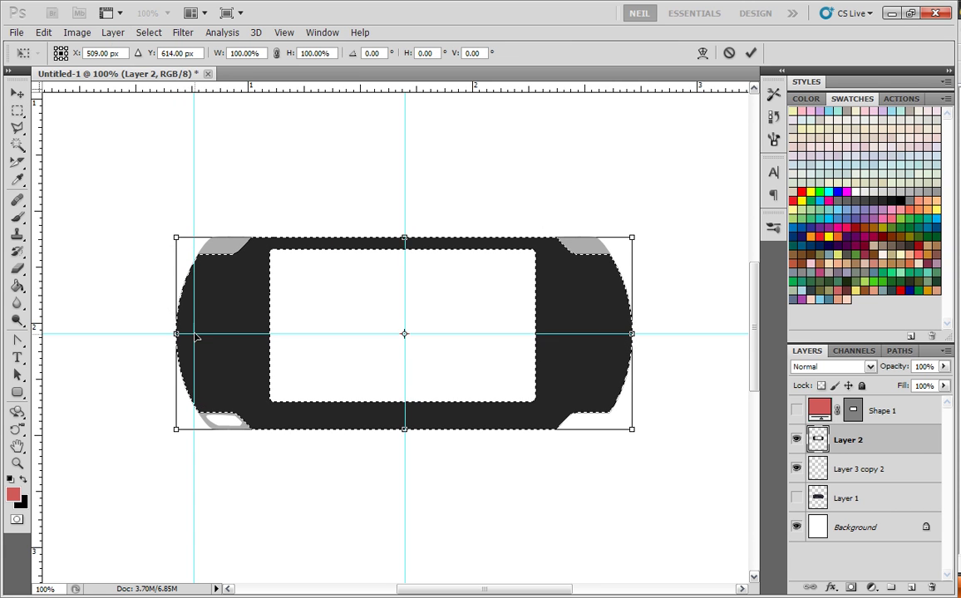
pyautogui.moveTo(178, 334); pyautogui.dragTo(187, 333)
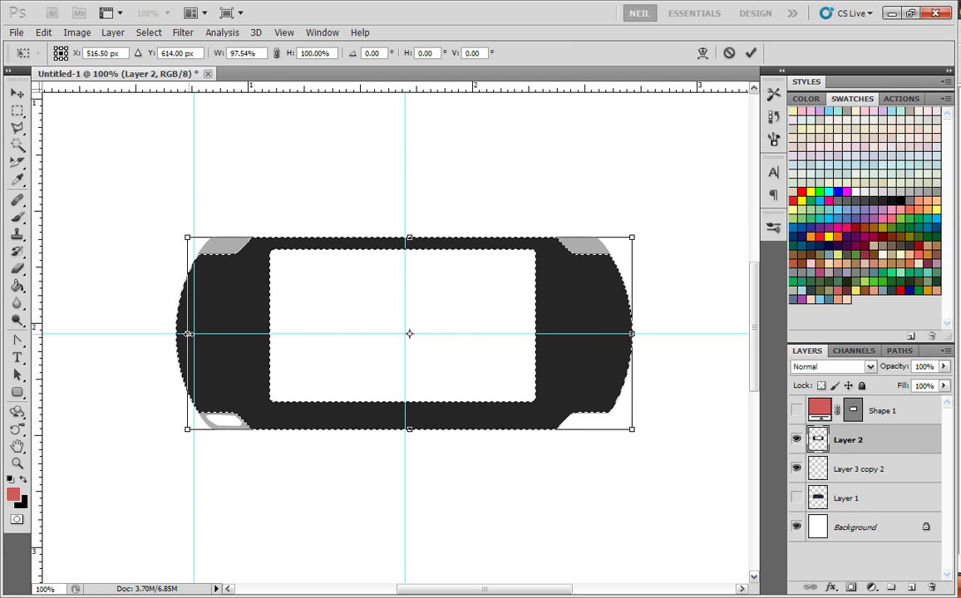
pyautogui.moveTo(631, 334); pyautogui.dragTo(623, 333)
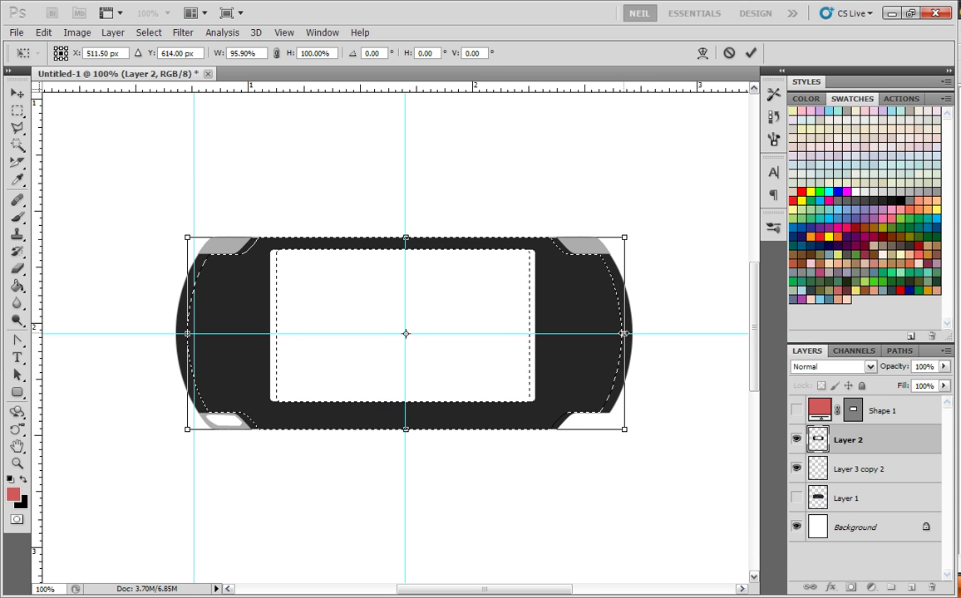
pyautogui.moveTo(186, 334); pyautogui.dragTo(183, 334)
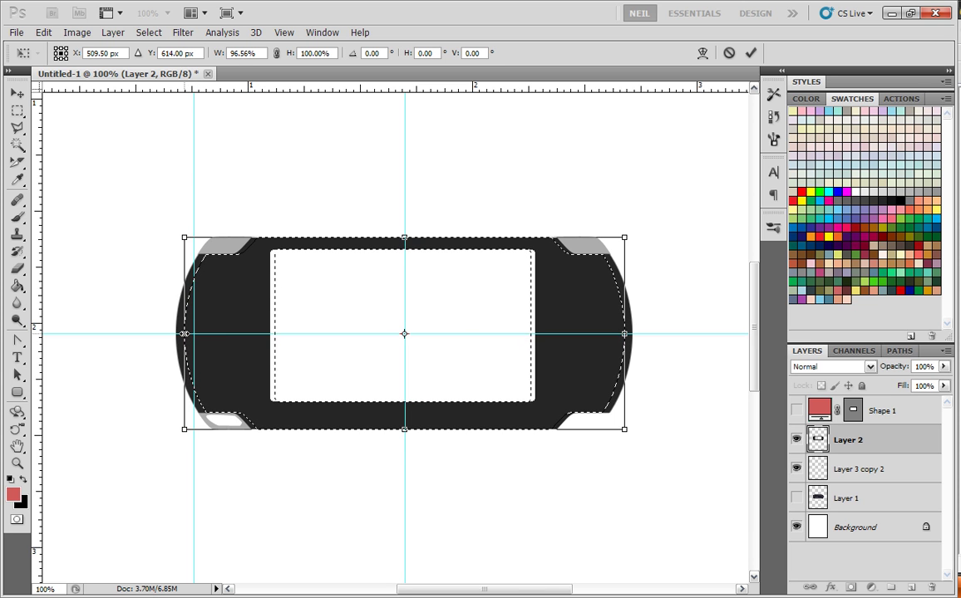
# - Hide the guides and other extras, and discard the narrowed selection
pyautogui.click(285, 37)
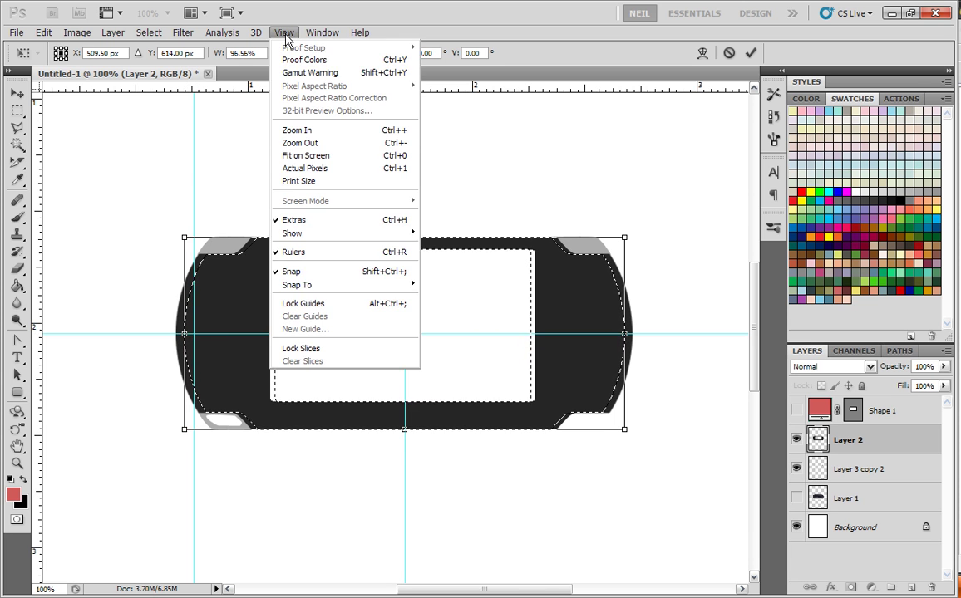
pyautogui.click(296, 218)
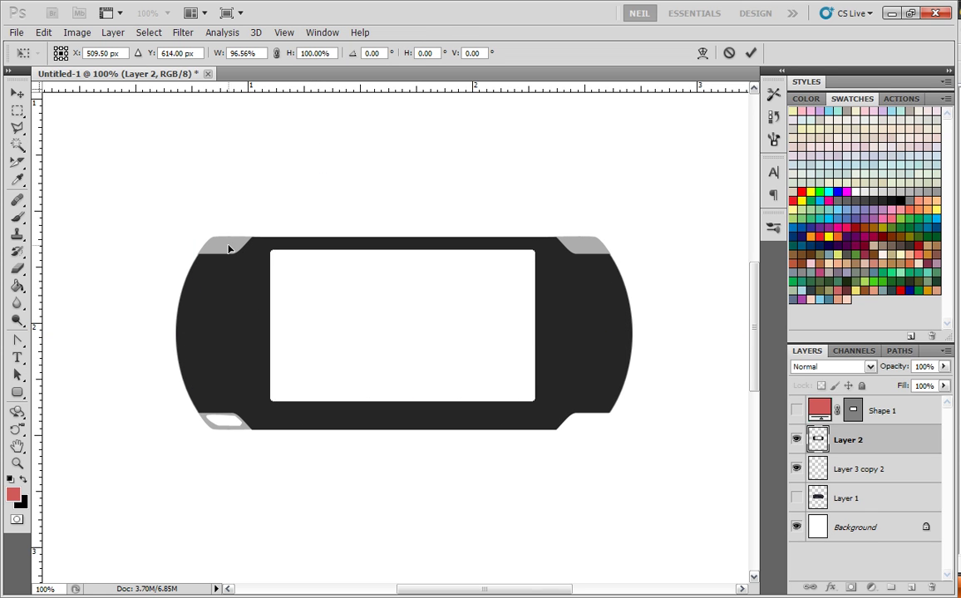
pyautogui.click(751, 54)
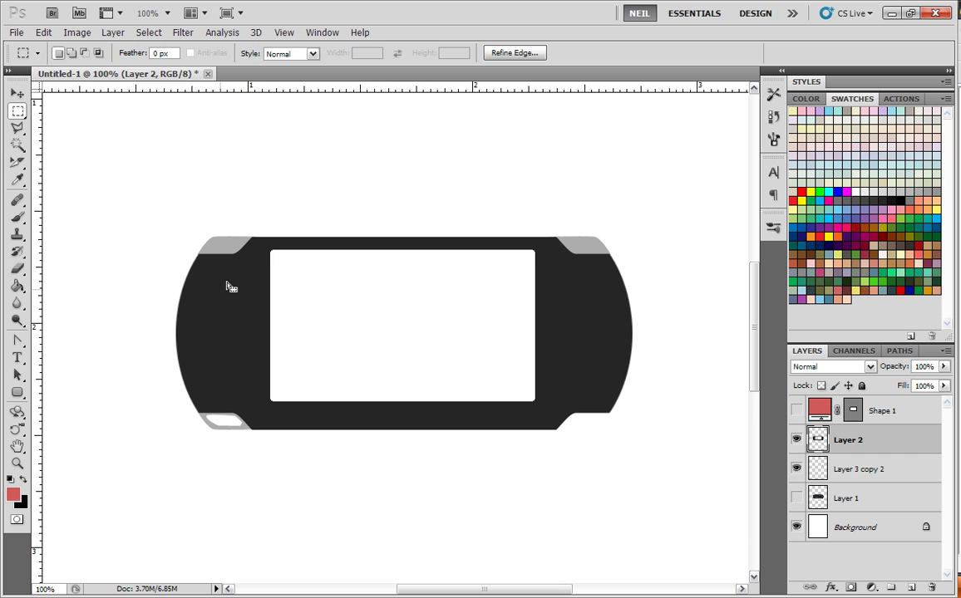
pyautogui.hotkey('ctrl', 'd')
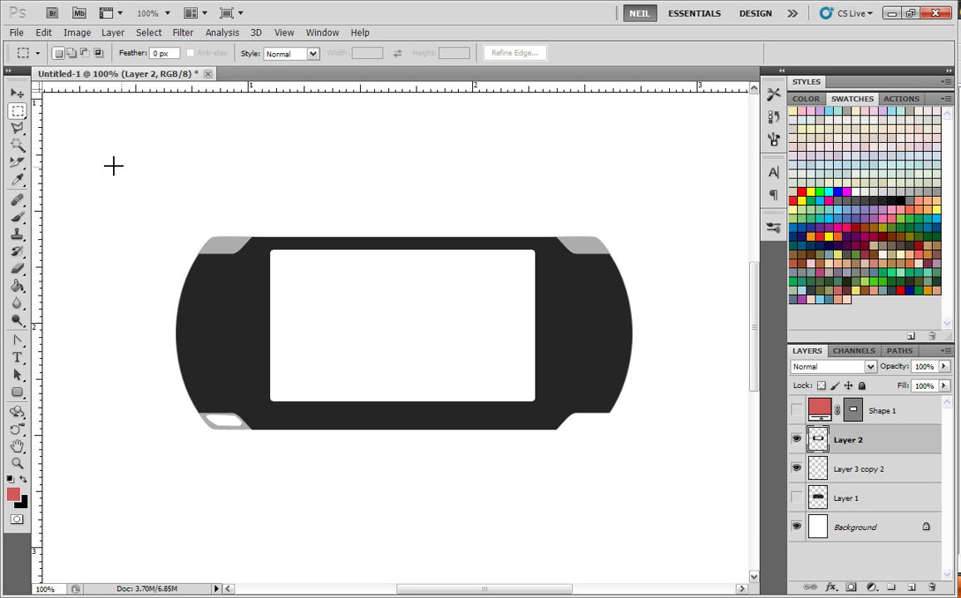
# - Transform the body outline selection again, bringing both side edges inward to 97.05% width
pyautogui.hotkey('ctrl', 't')
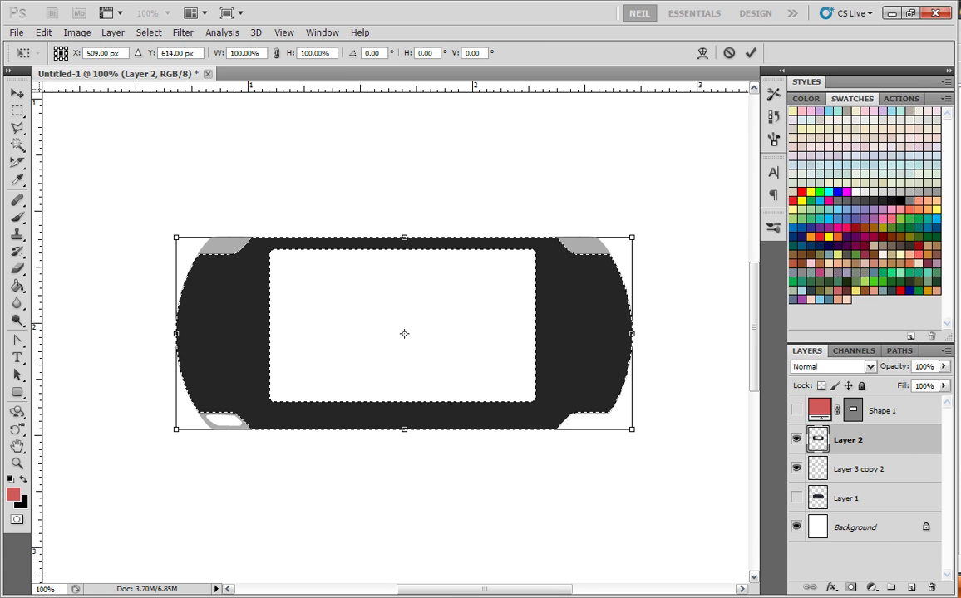
pyautogui.moveTo(176, 333); pyautogui.dragTo(185, 333)
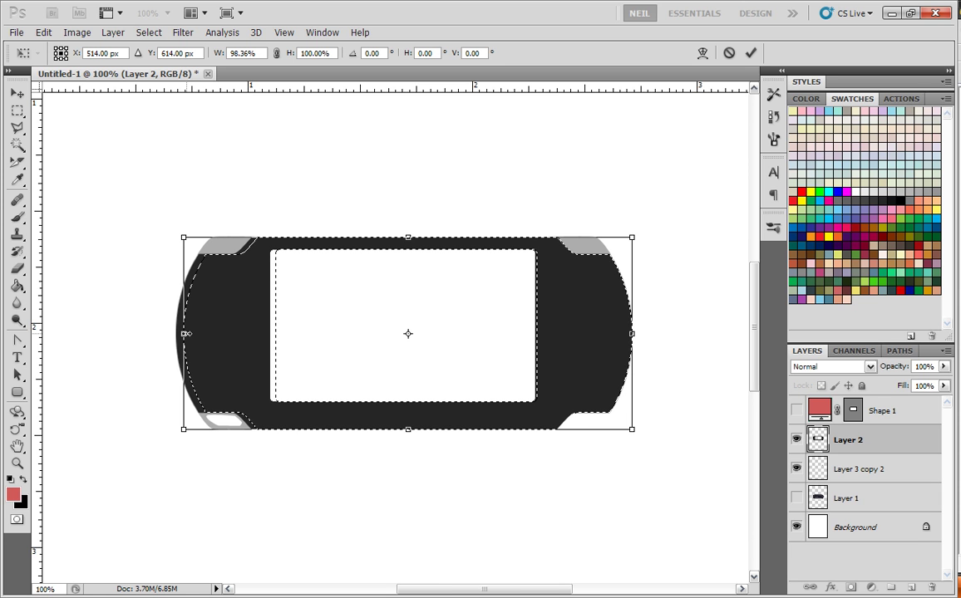
pyautogui.moveTo(632, 333); pyautogui.dragTo(624, 333)
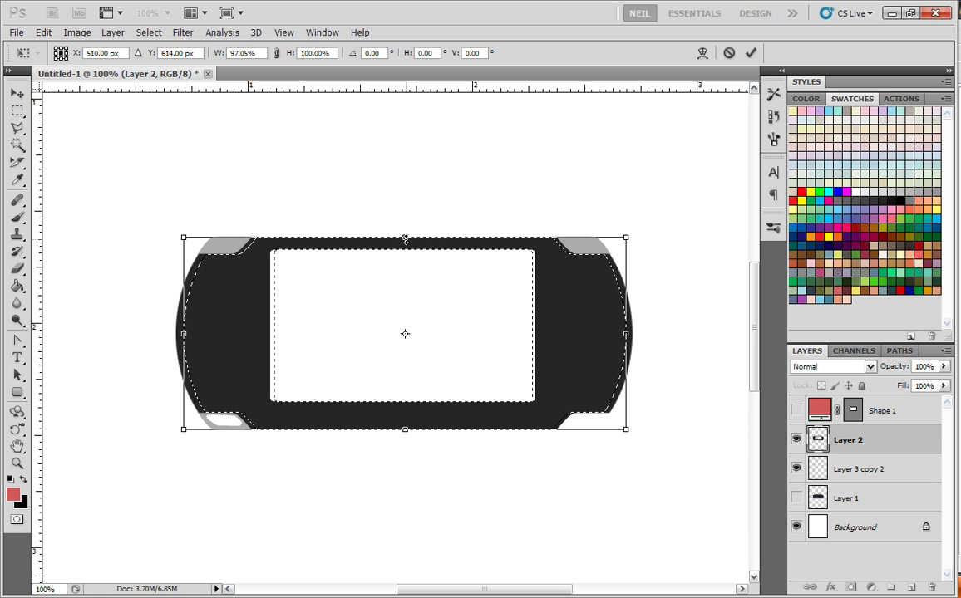
# - Lower the selection's upper edge slightly so its height is 99.61%, and apply the transformation
pyautogui.moveTo(405, 240); pyautogui.dragTo(406, 242)
pyautogui.hotkey('ctrl', '+')
pyautogui.hotkey('ctrl', '+')
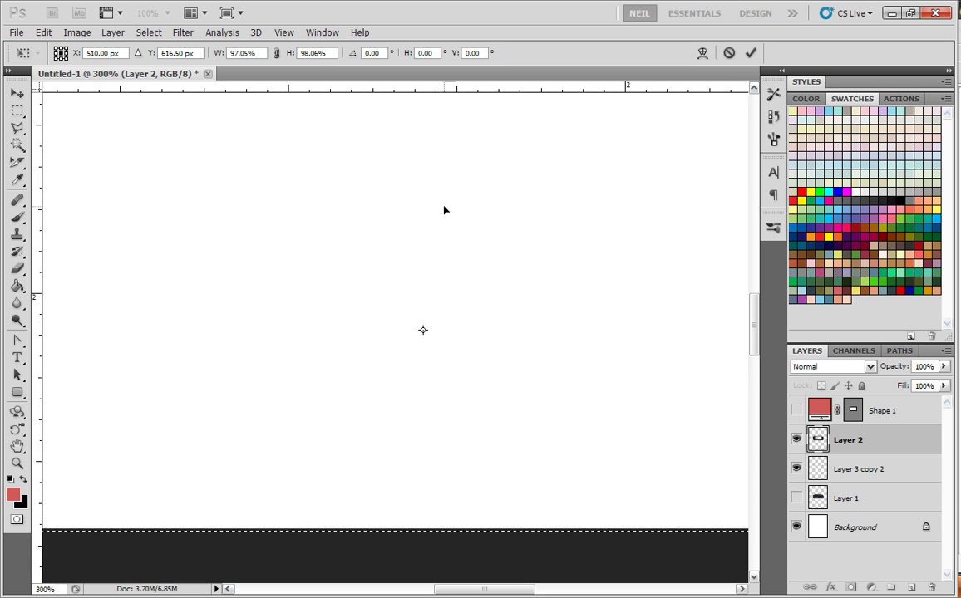
pyautogui.moveTo(351, 260); pyautogui.dragTo(496, 362)
pyautogui.moveTo(705, 227); pyautogui.dragTo(707, 220)
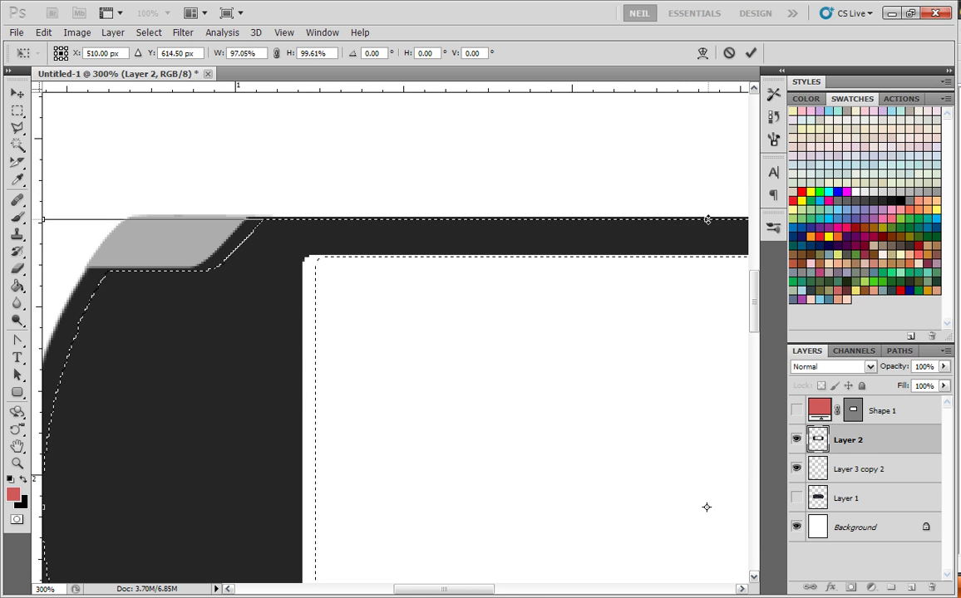
pyautogui.hotkey('ctrl', '-')
pyautogui.hotkey('ctrl', '-')
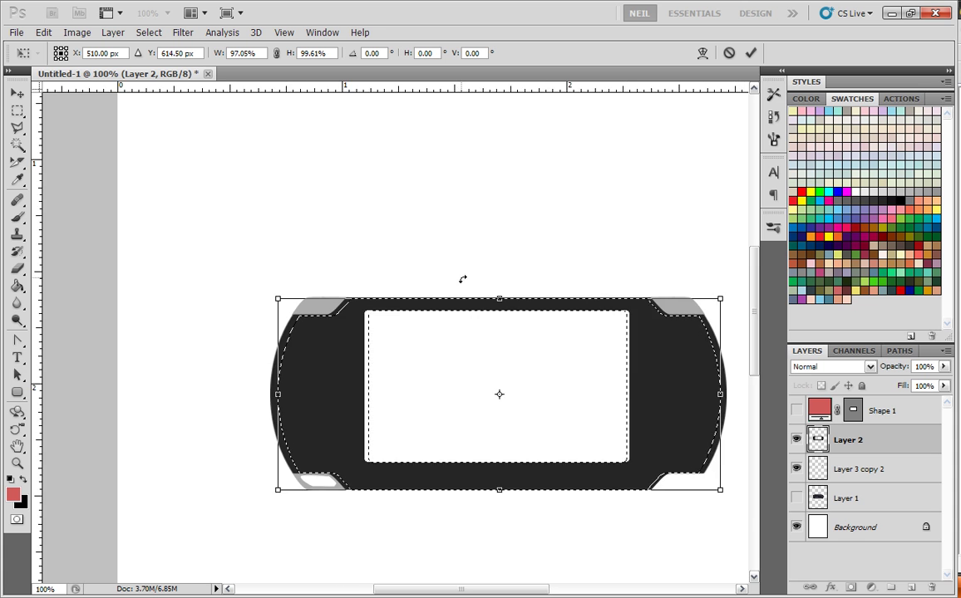
pyautogui.moveTo(442, 339); pyautogui.dragTo(350, 326)
pyautogui.click(751, 53)
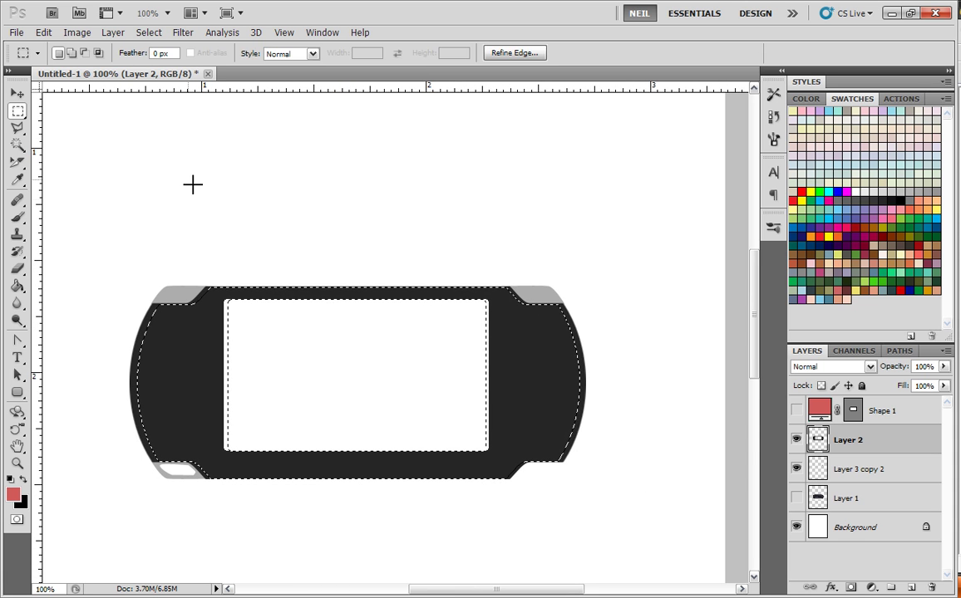
# - Extend the body selection beyond its upper edge and upper corner notches with the Polygonal Lasso, and invert the selection
pyautogui.click(18, 128)
pyautogui.moveTo(189, 217); pyautogui.dragTo(290, 203)
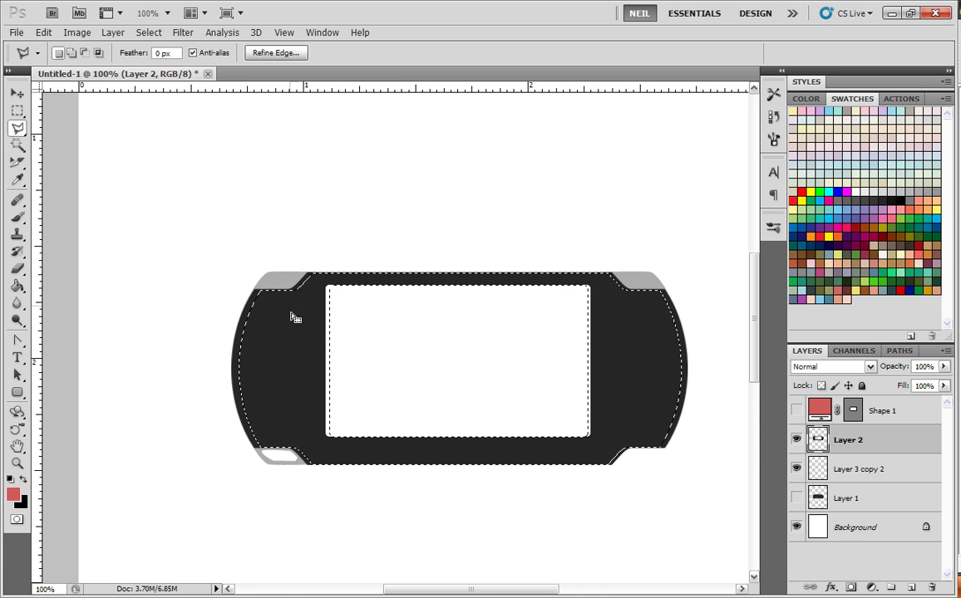
pyautogui.press('shift')
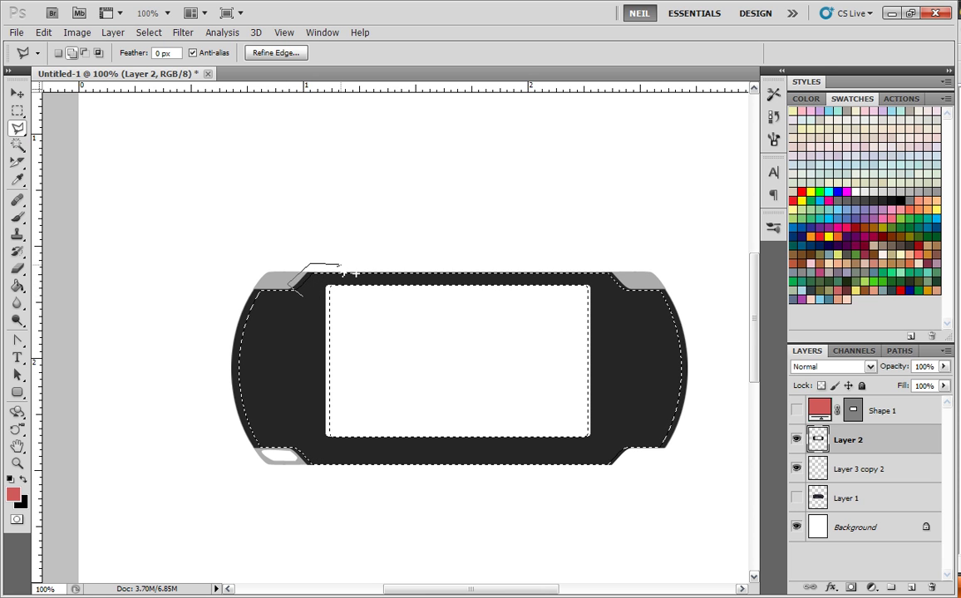
pyautogui.click(303, 287)
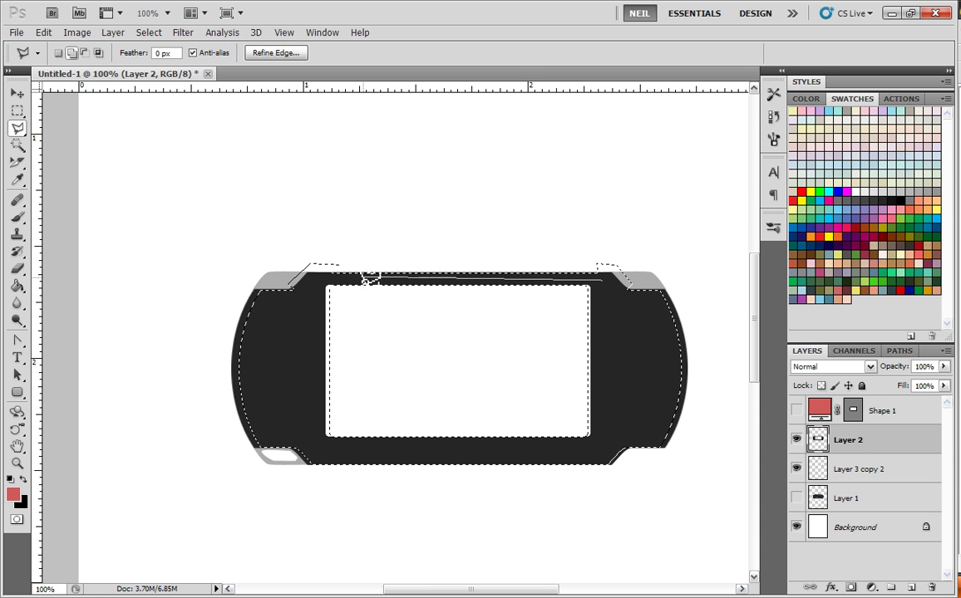
pyautogui.click(332, 259)
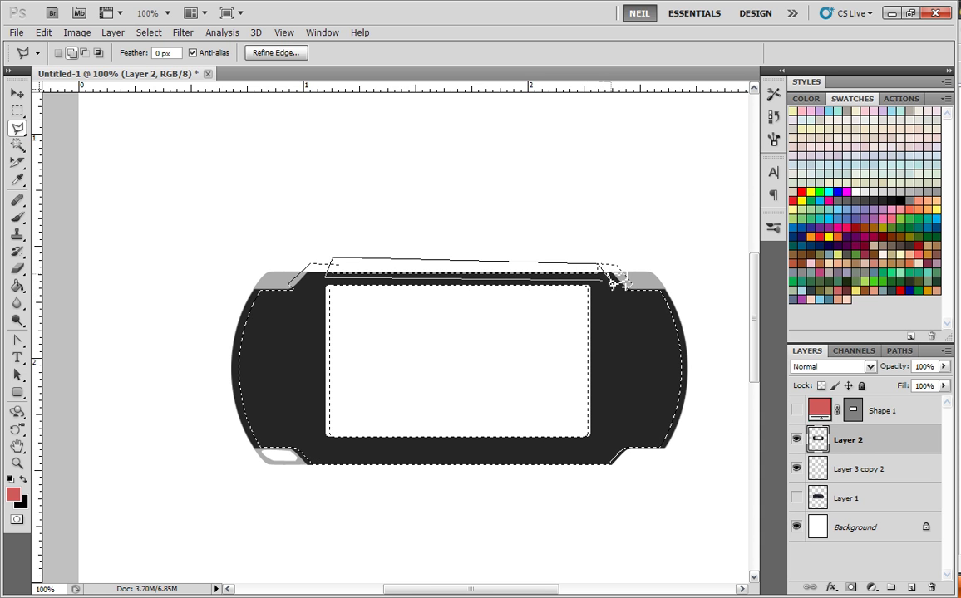
pyautogui.click(609, 283)
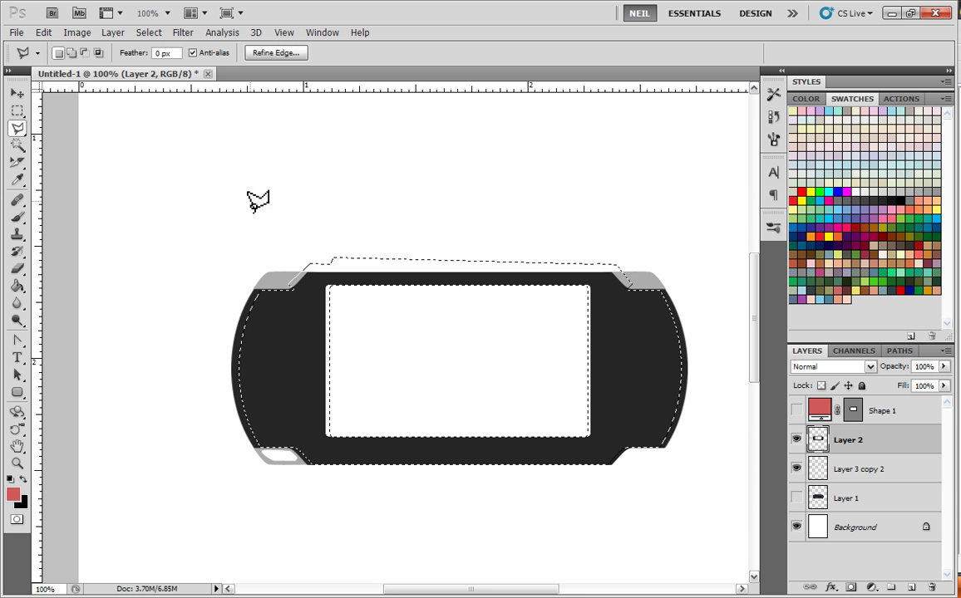
pyautogui.click(147, 33)
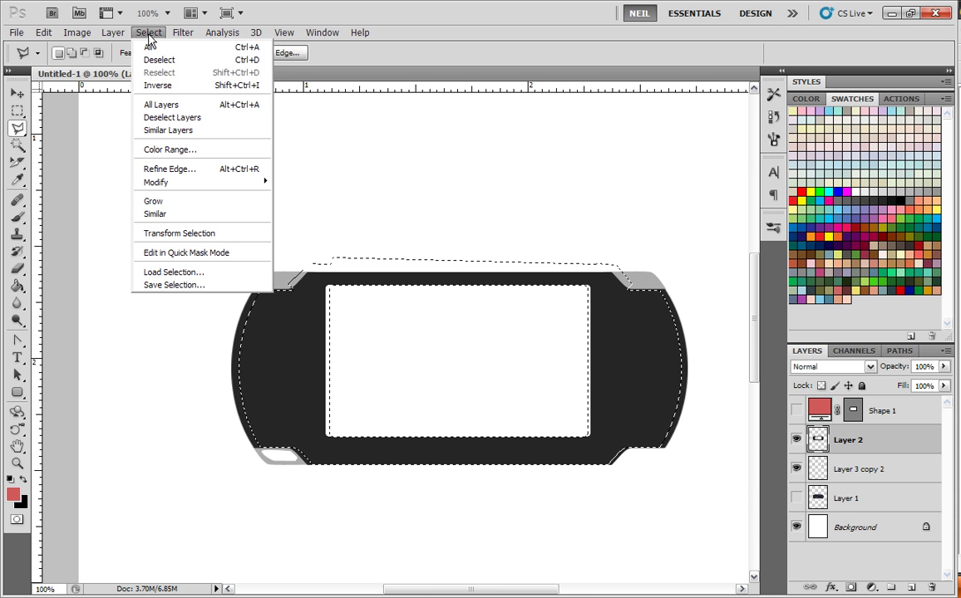
pyautogui.click(162, 85)
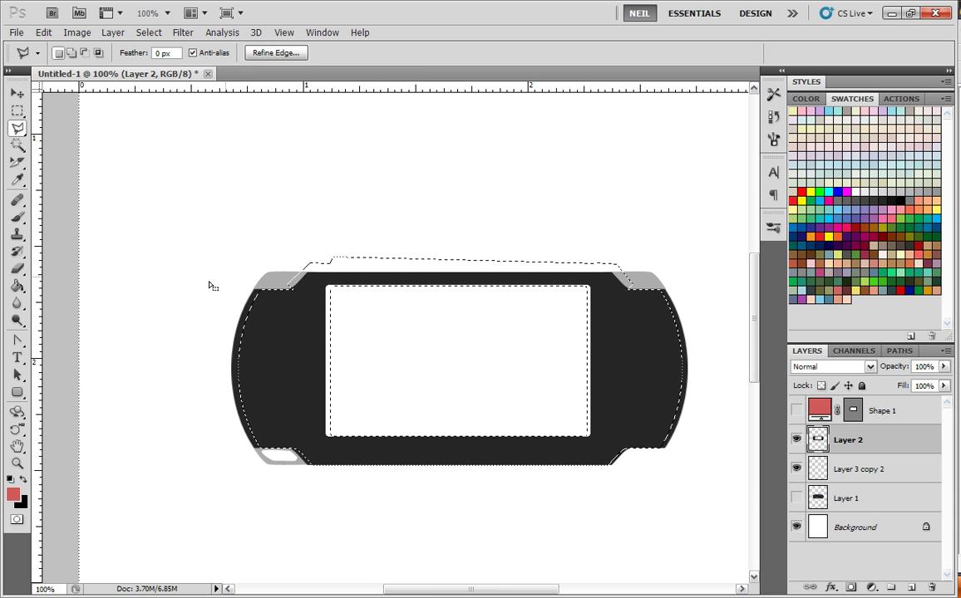
# - Darken the inverted selection on Layer 2 with Brightness/Contrast, using minimum brightness and a contrast of 100
pyautogui.click(77, 32)
pyautogui.moveTo(94, 64)
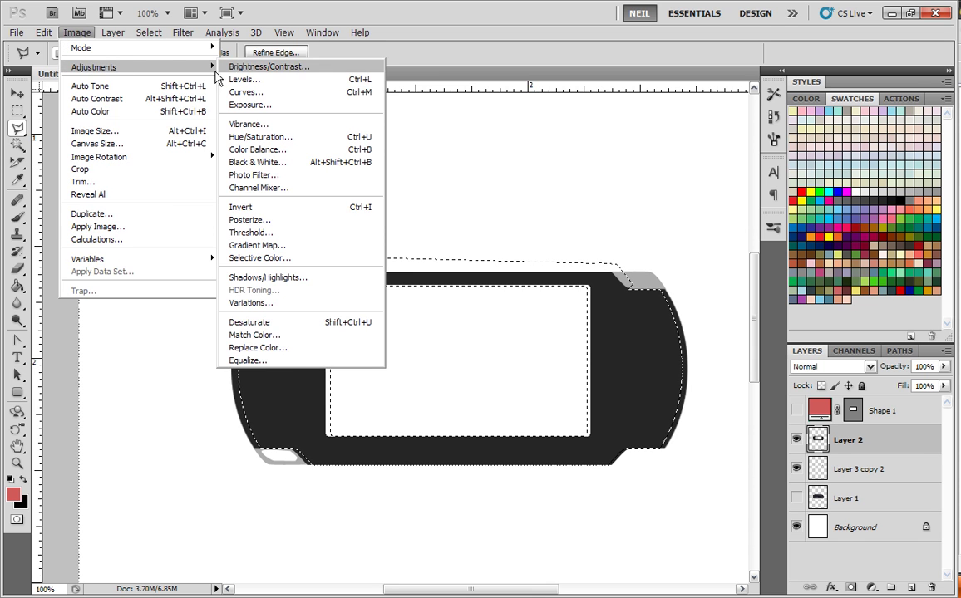
pyautogui.click(246, 76)
pyautogui.moveTo(221, 193)
pyautogui.mouseDown()
pyautogui.moveTo(199, 204)
pyautogui.moveTo(120, 204)
pyautogui.mouseUp()
pyautogui.moveTo(221, 227); pyautogui.dragTo(295, 226)
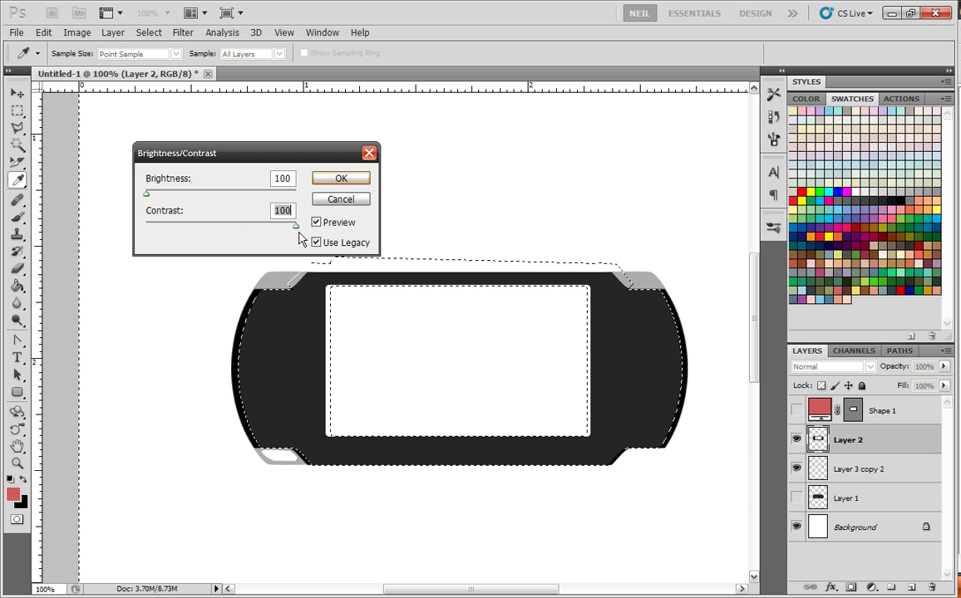
pyautogui.click(340, 179)
pyautogui.press('l')
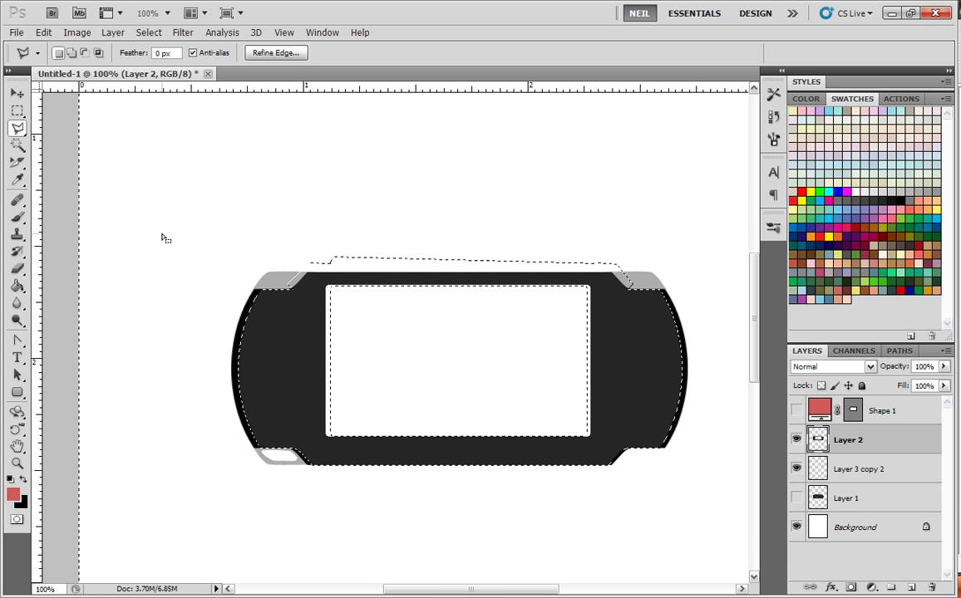
# - Deselect to inspect the body's lower edge up close, and undo back to the undarkened body with its inverted selection
pyautogui.click(17, 111)
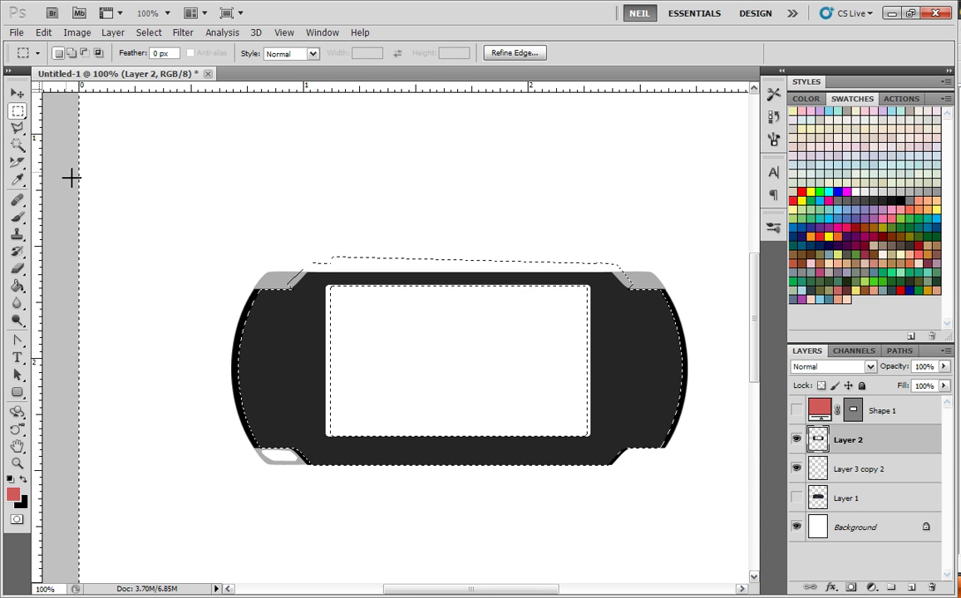
pyautogui.click(73, 178)
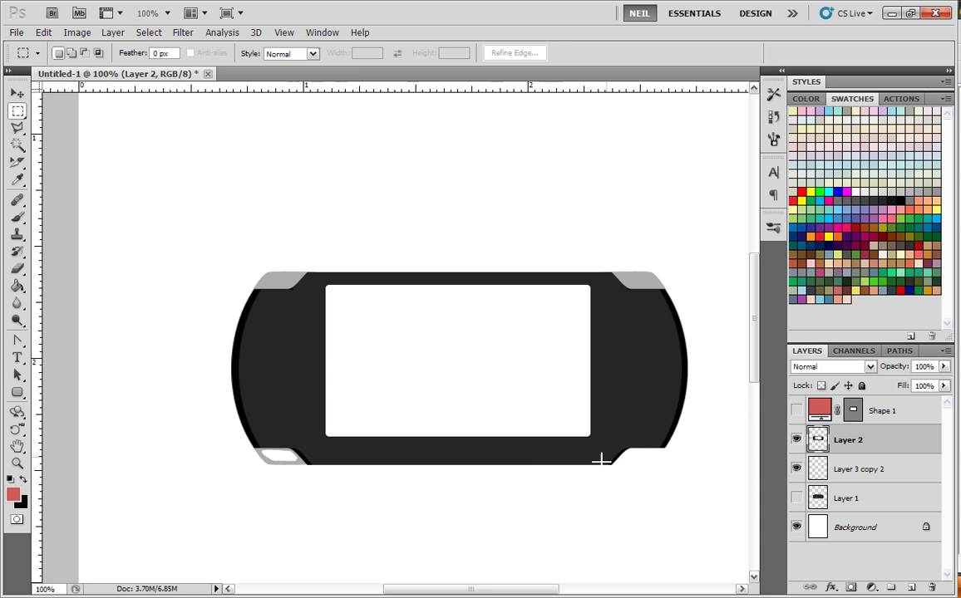
pyautogui.hotkey('ctrl', '+')
pyautogui.moveTo(356, 491); pyautogui.dragTo(333, 370)
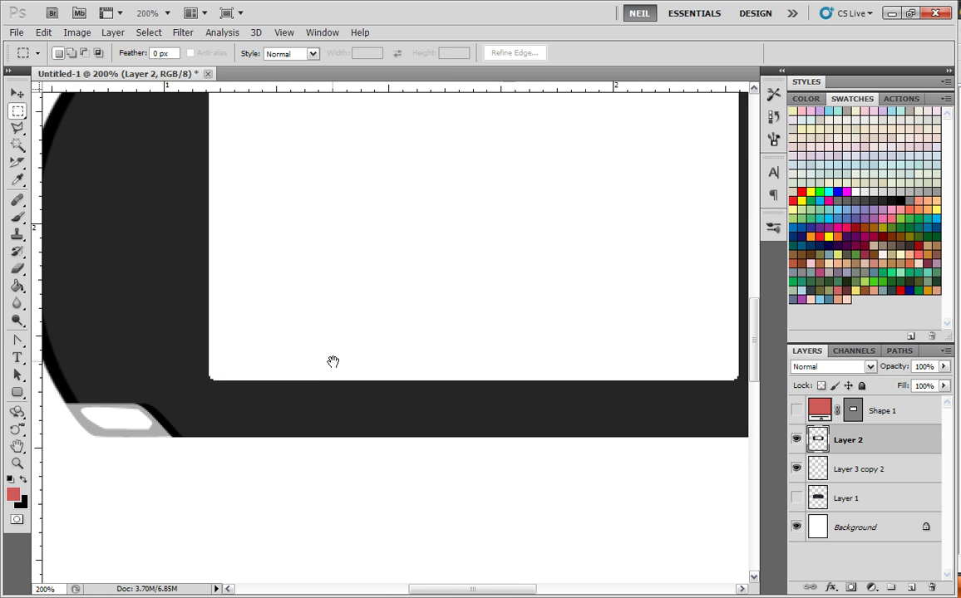
pyautogui.hotkey('ctrl', '-')
pyautogui.hotkey('ctrl', 'shift', 'd')
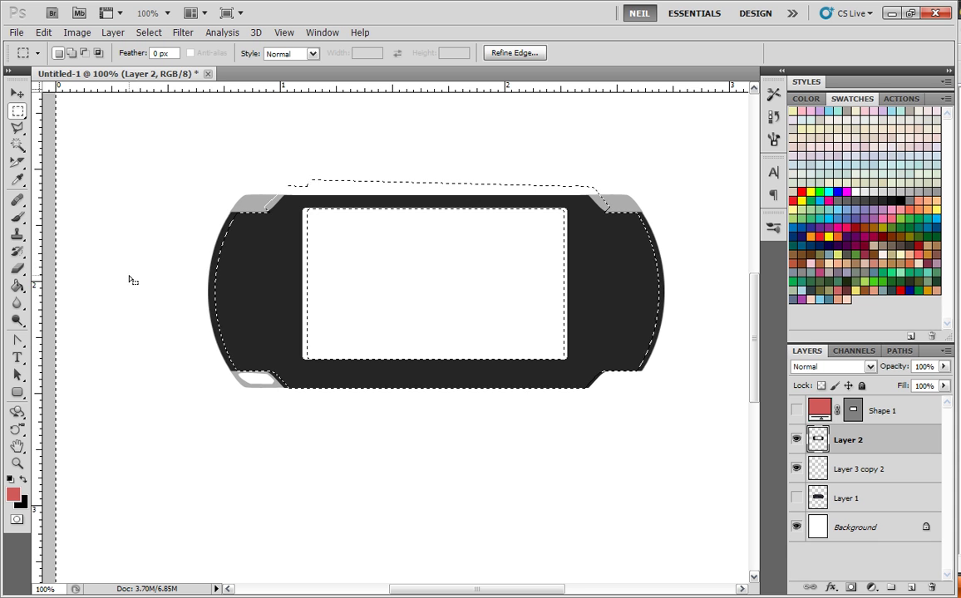
# - Try adding the body's lower corner notches to the inverted selection with the Polygonal Lasso
pyautogui.click(18, 128)
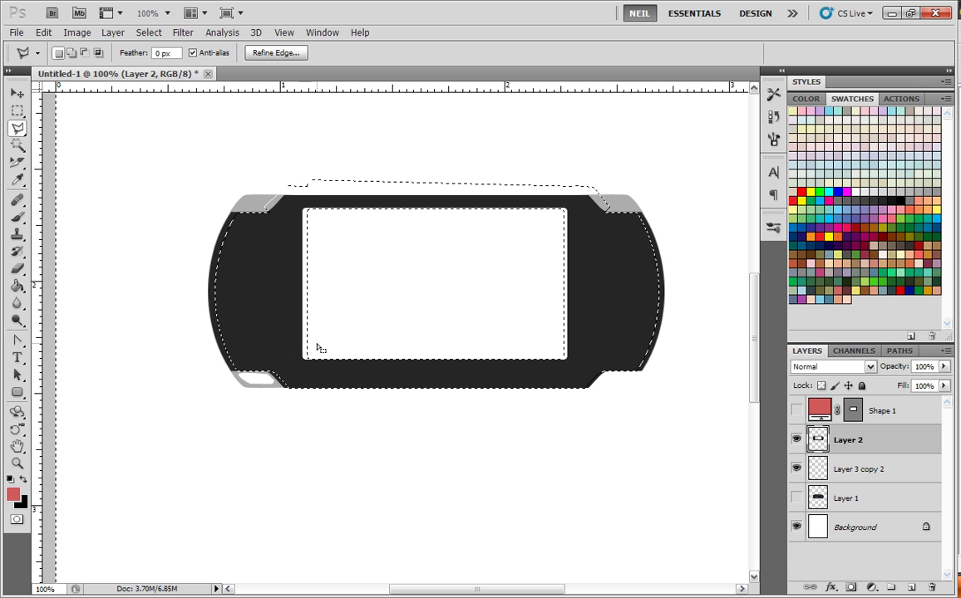
pyautogui.press('shift')
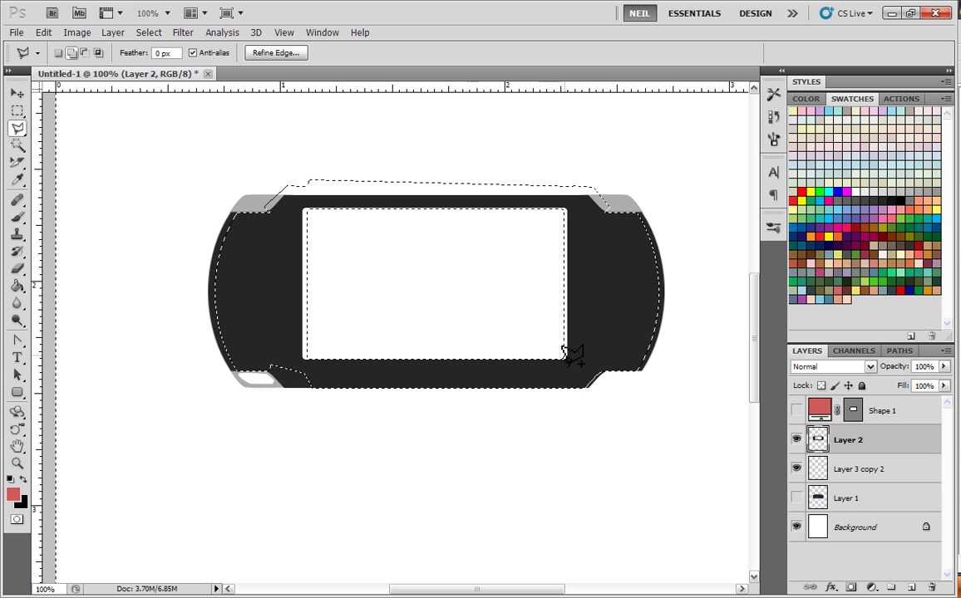
pyautogui.click(603, 366)
pyautogui.click(609, 394)
pyautogui.click(573, 402)
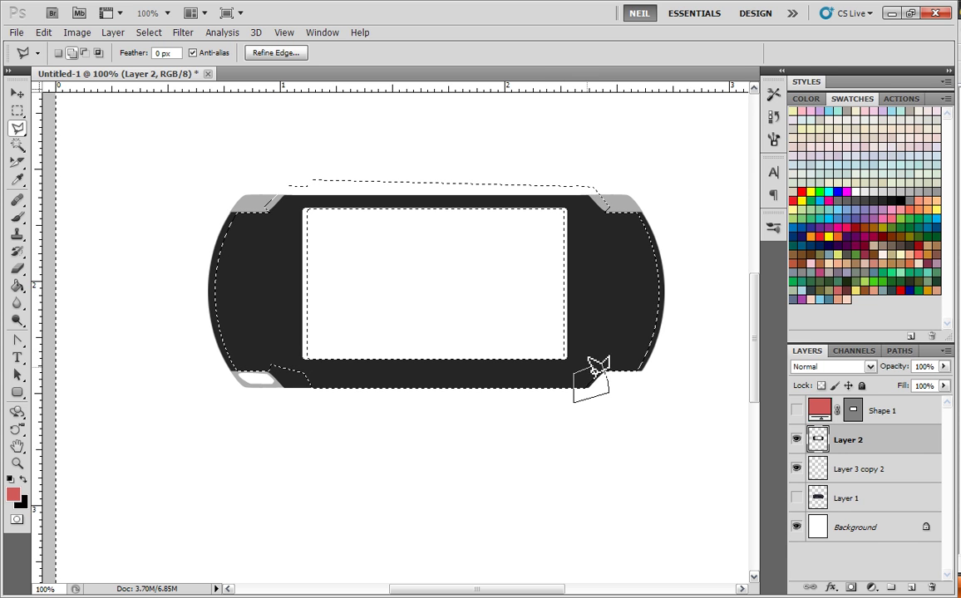
pyautogui.click(602, 366)
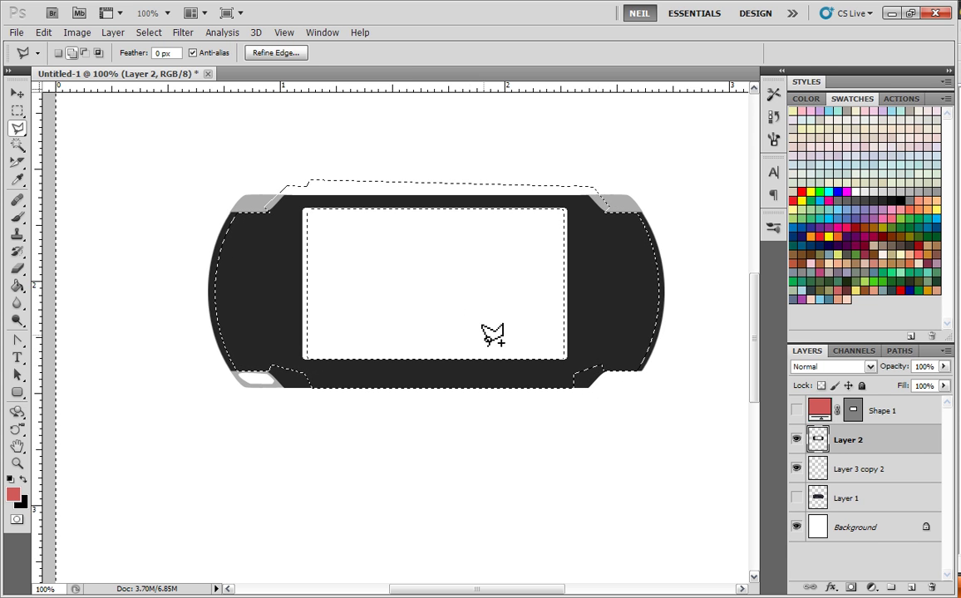
# - Subtract the areas around both lower corner notches from the inverted selection with the Polygonal Lasso
pyautogui.press('alt')
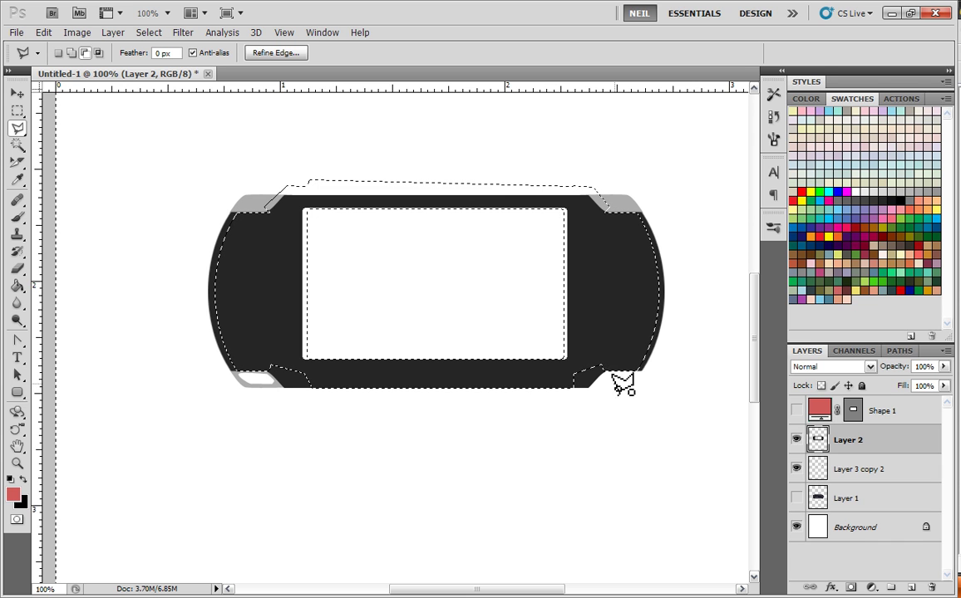
pyautogui.click(612, 382)
pyautogui.click(569, 404)
pyautogui.click(616, 385)
pyautogui.click(321, 384)
pyautogui.click(302, 370)
pyautogui.click(277, 359)
pyautogui.click(264, 365)
pyautogui.click(263, 387)
pyautogui.click(307, 406)
pyautogui.click(321, 384)
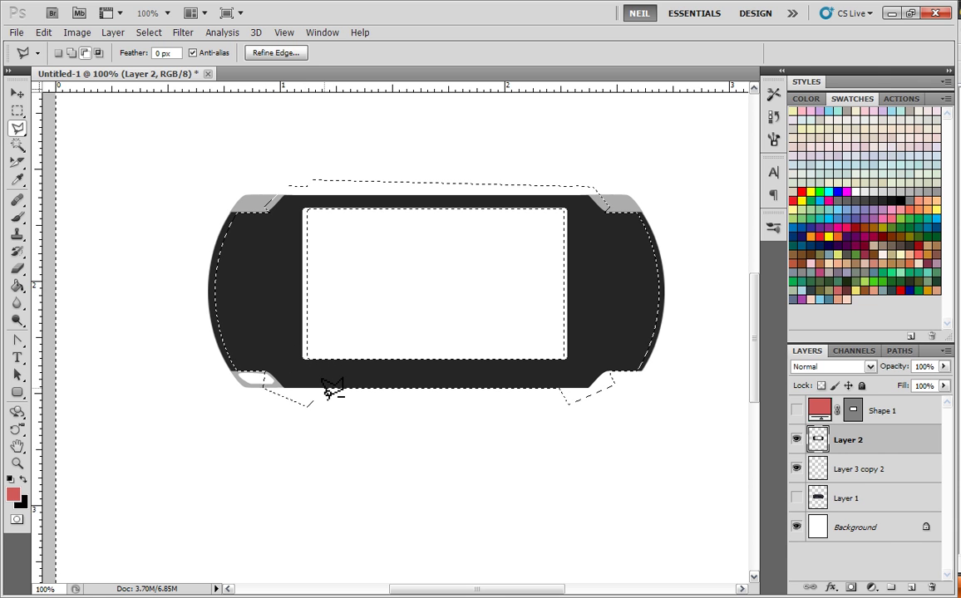
# - Darken the selected side rims of Layer 2 to black by lowering Brightness/Contrast brightness to its minimum, and deselect
pyautogui.click(81, 33)
pyautogui.moveTo(104, 67)
pyautogui.click(237, 68)
pyautogui.moveTo(220, 192); pyautogui.dragTo(116, 189)
pyautogui.click(340, 180)
pyautogui.press('m')
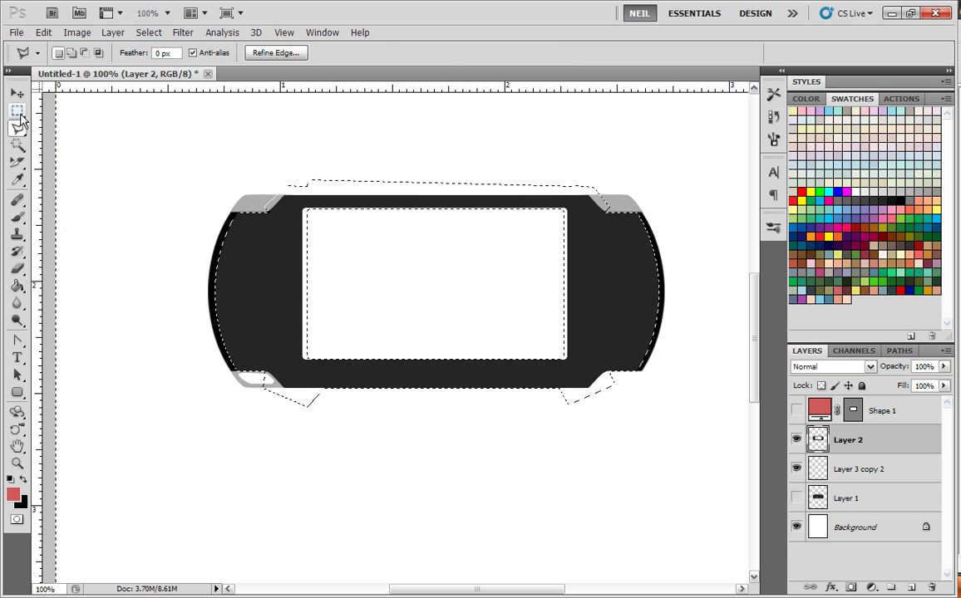
pyautogui.hotkey('ctrl', 'd')
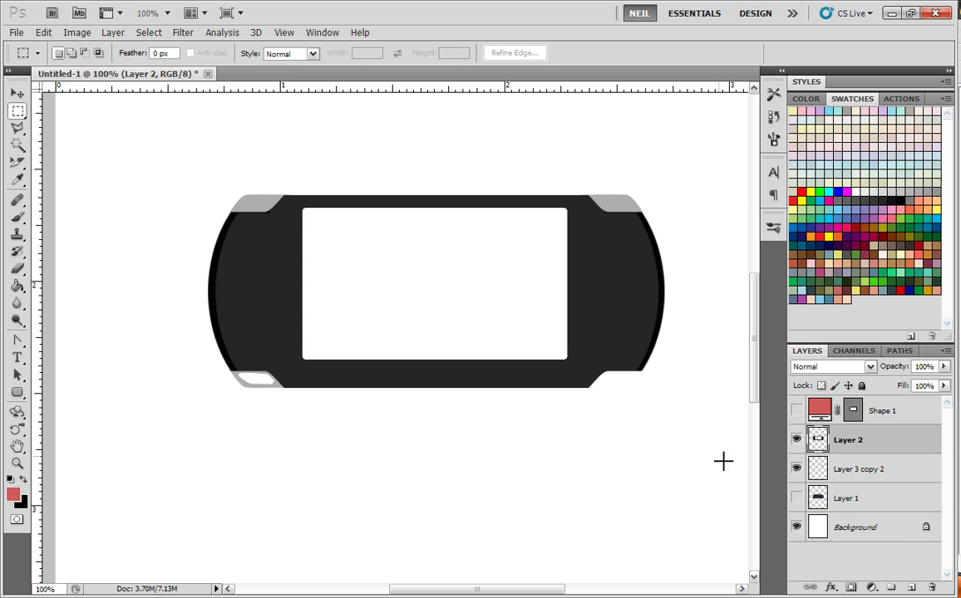
# - Select only Layer 2's dark grey face inside the black rims by sampling its colour with Color Range
pyautogui.keyDown('ctrl'); pyautogui.click(818, 441); pyautogui.keyUp('ctrl')
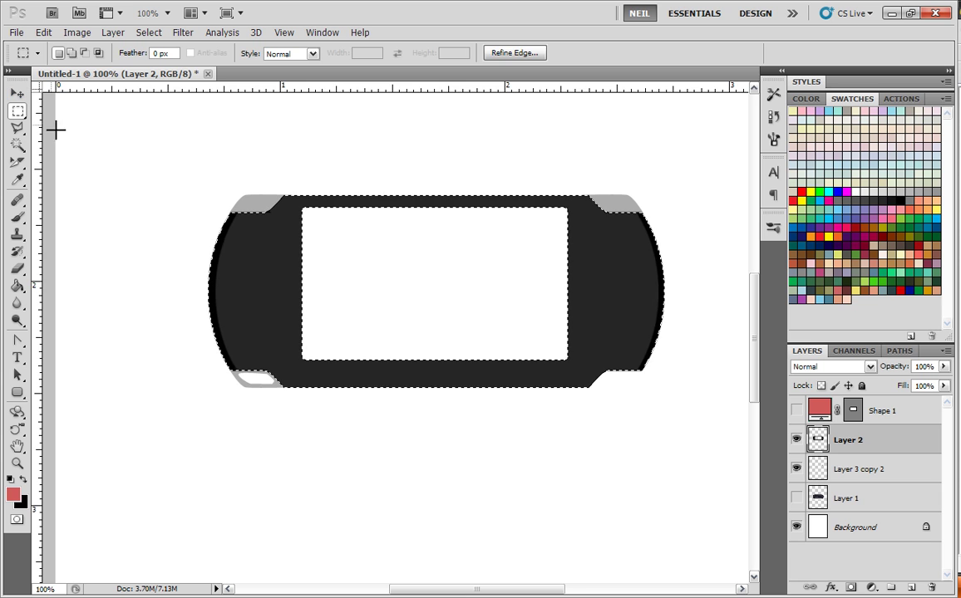
pyautogui.click(83, 132)
pyautogui.click(113, 33)
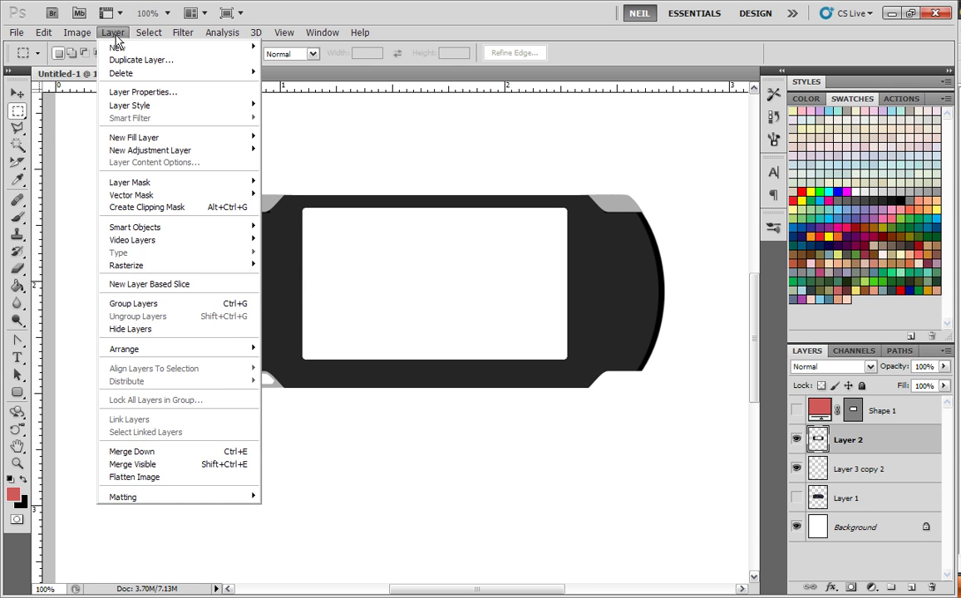
pyautogui.moveTo(149, 32)
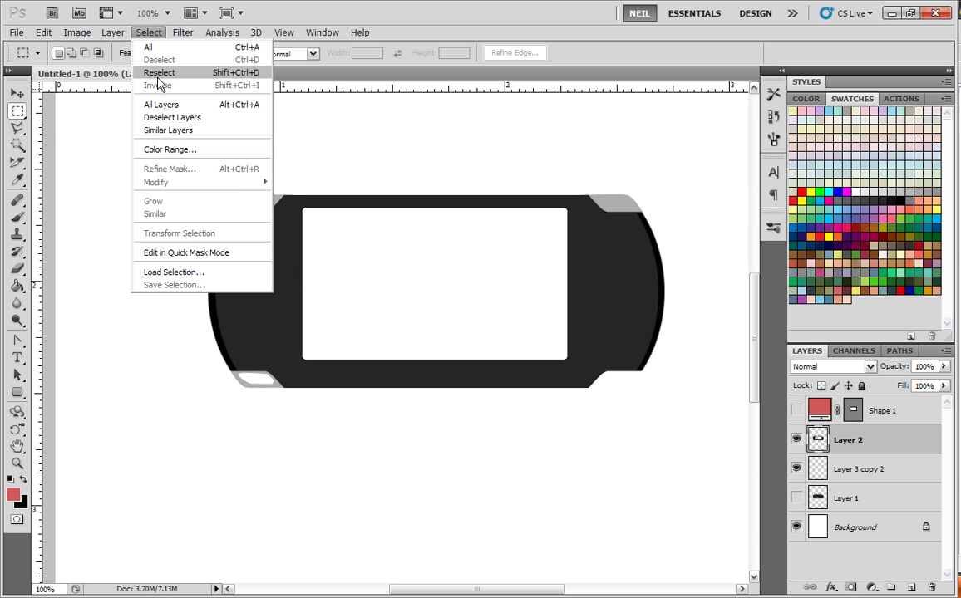
pyautogui.click(156, 149)
pyautogui.click(276, 264)
pyautogui.click(633, 323)
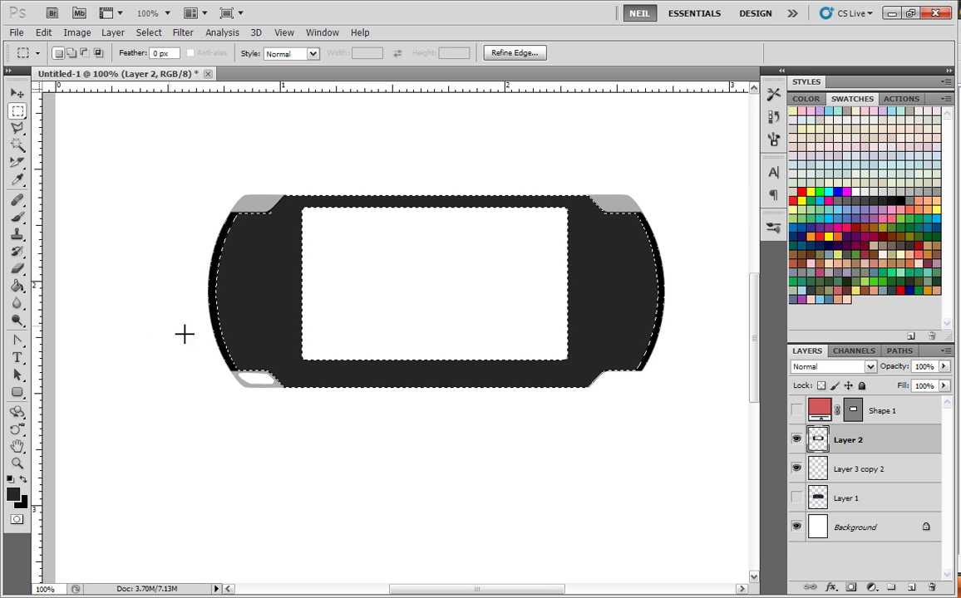
# - Activate the Gradient tool and set the foreground to a slightly lighter neutral dark grey
pyautogui.click(17, 286)
pyautogui.click(58, 285)
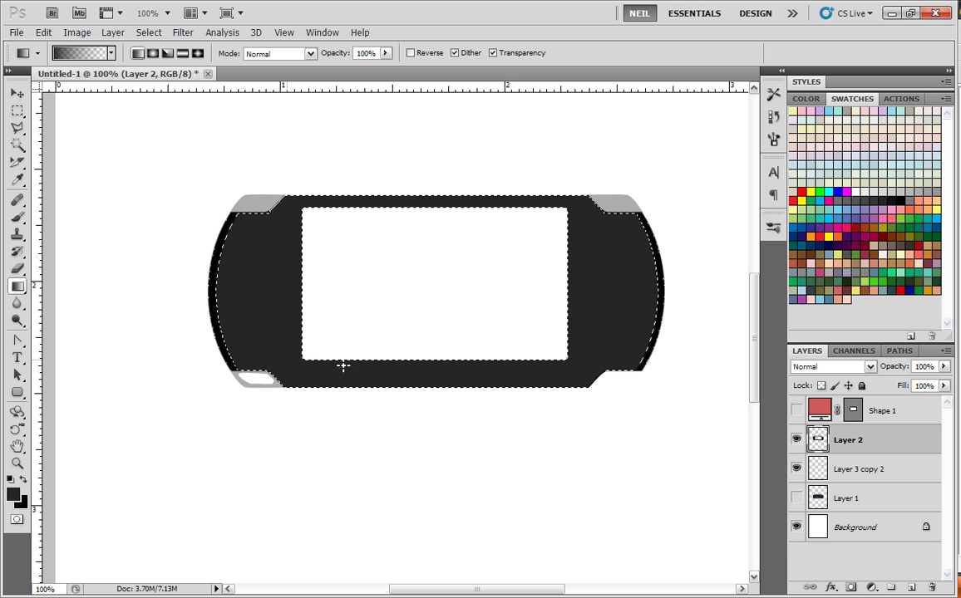
pyautogui.click(13, 494)
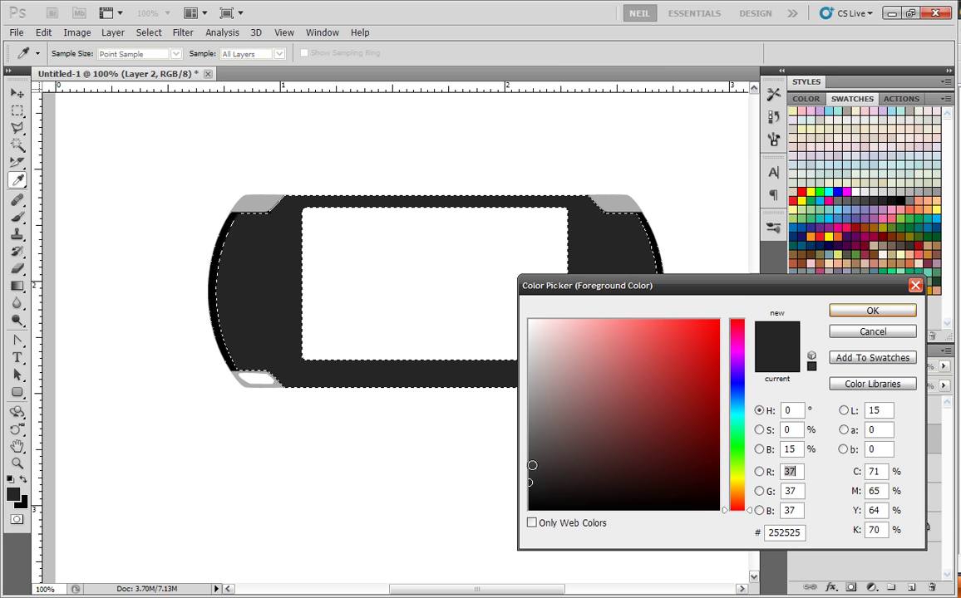
pyautogui.click(529, 465)
pyautogui.click(871, 310)
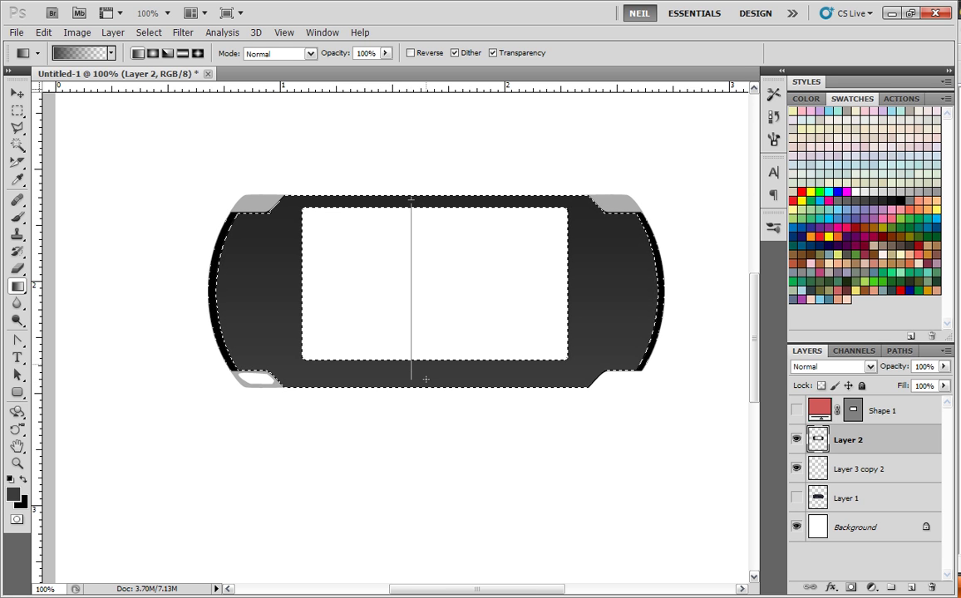
# - Fill the face selection with a linear foreground-to-background gradient running from dark grey down to black, and deselect
pyautogui.click(111, 53)
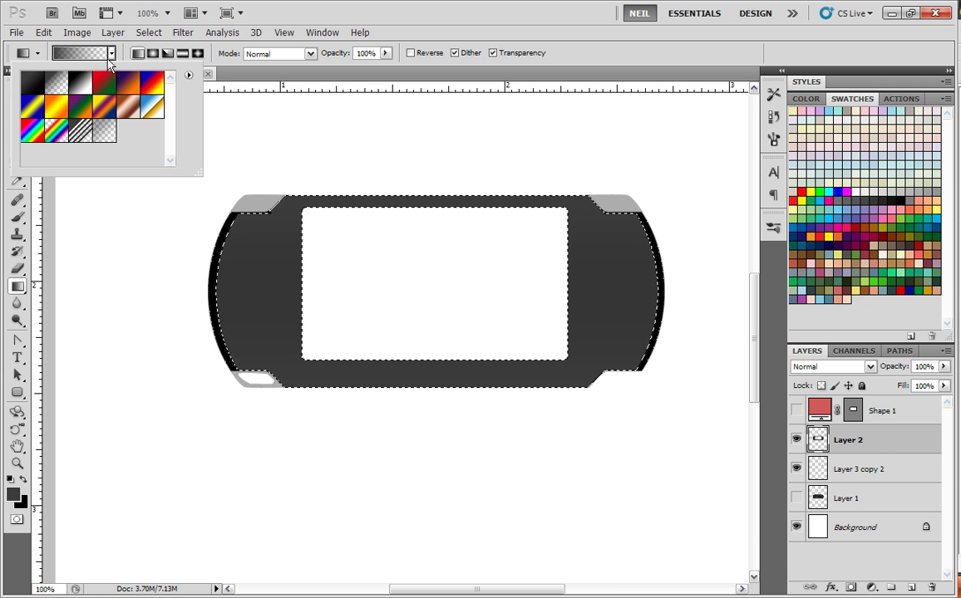
pyautogui.click(33, 81)
pyautogui.moveTo(395, 202); pyautogui.dragTo(430, 384)
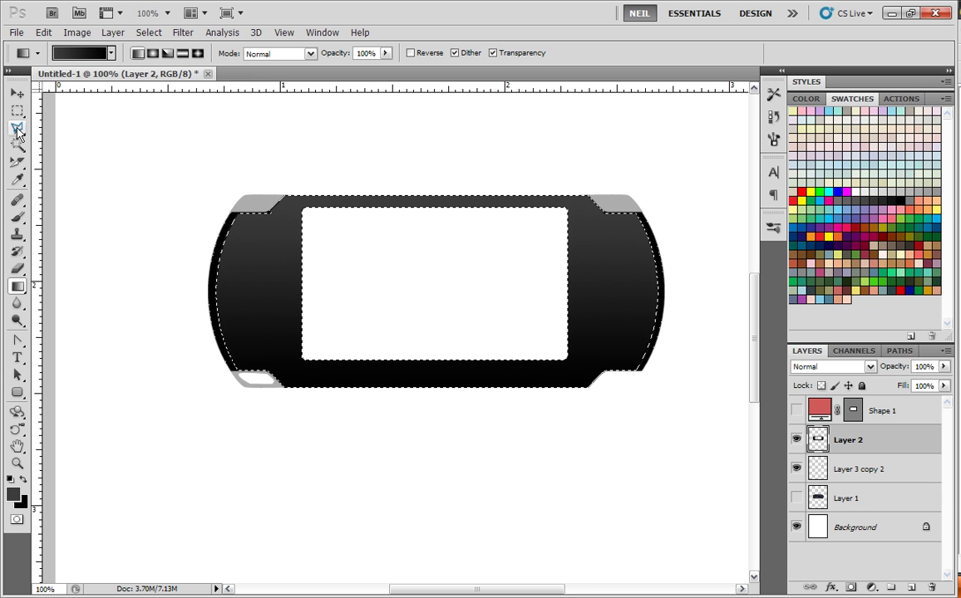
pyautogui.press('m')
pyautogui.click(181, 175)
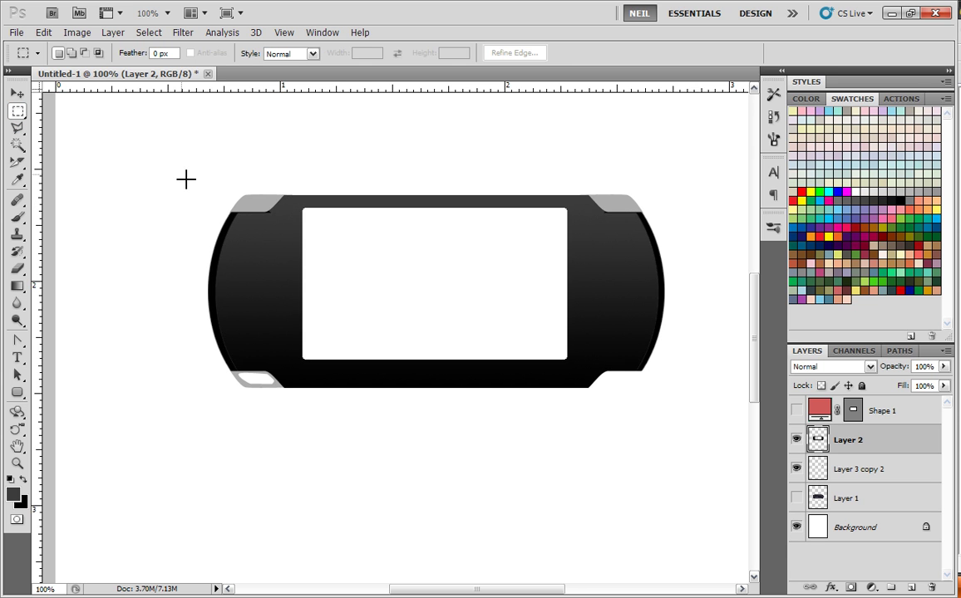